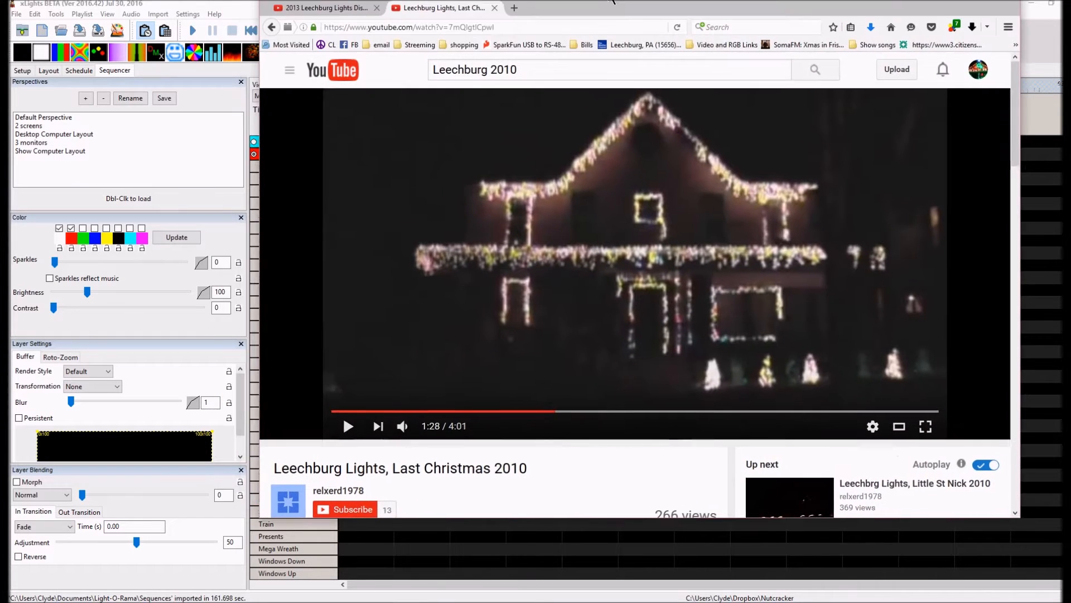
# Play part of the Leechburg Lights, Last Christmas 2010 video, pause it, and put the browser window out of the way
pyautogui.moveTo(613, 2); pyautogui.dragTo(550, 41)
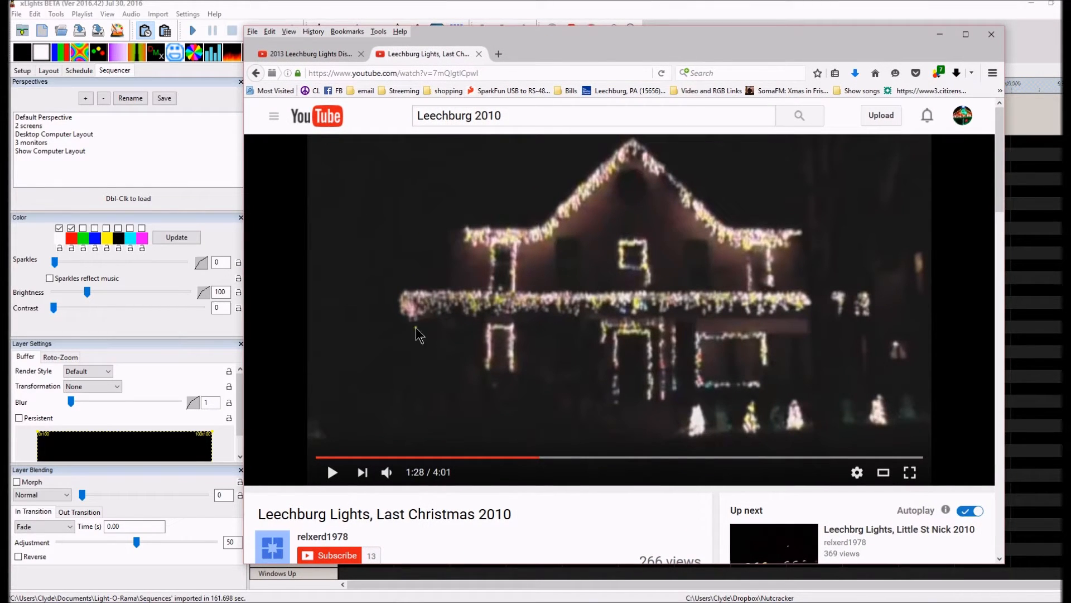
pyautogui.click(425, 371)
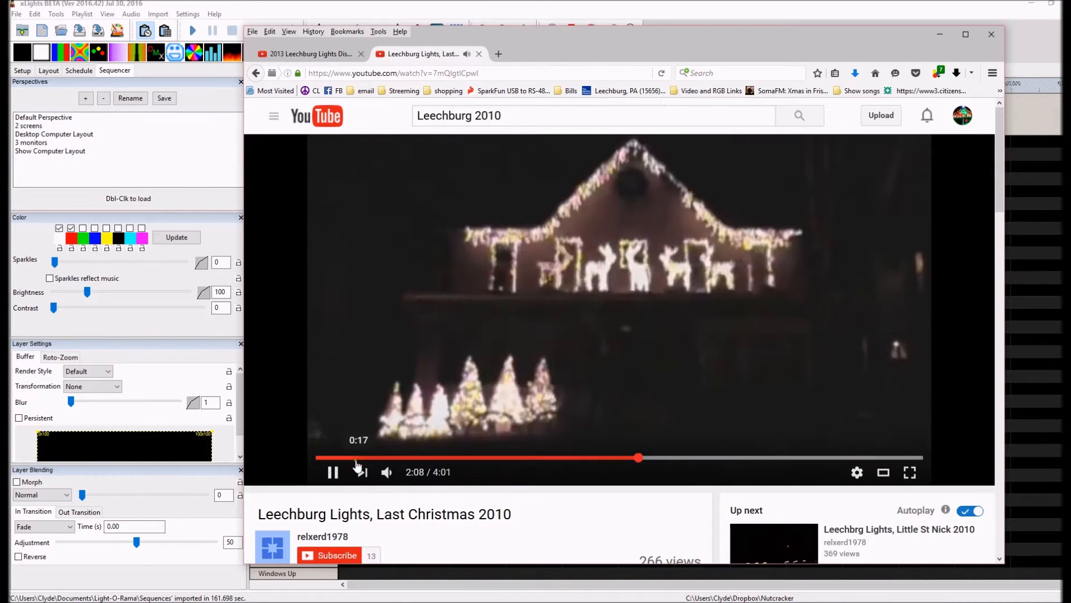
pyautogui.scroll(-2, 424, 370)
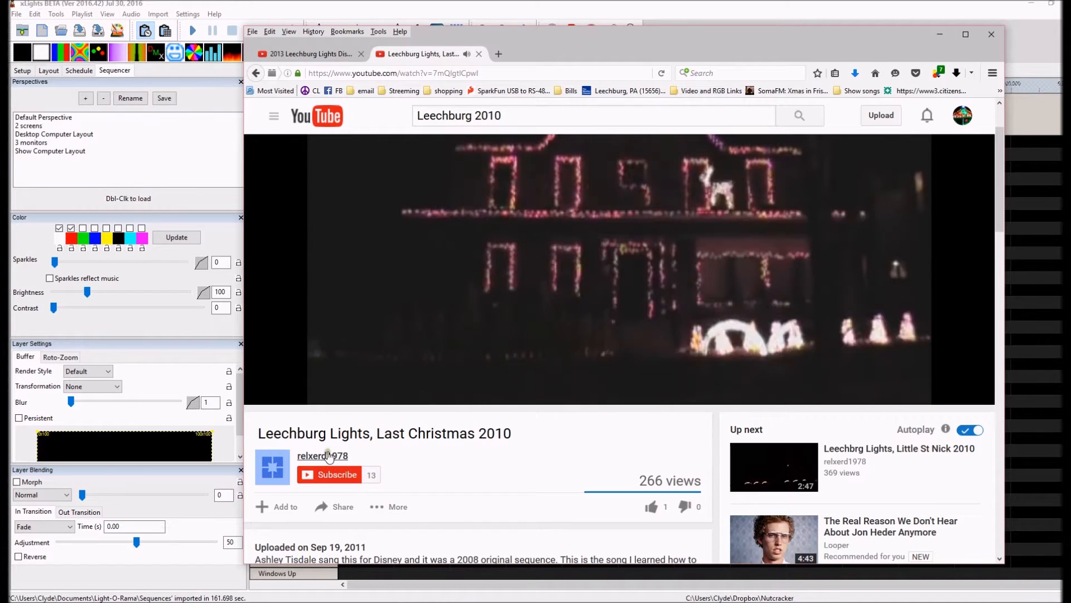
pyautogui.moveTo(301, 461)
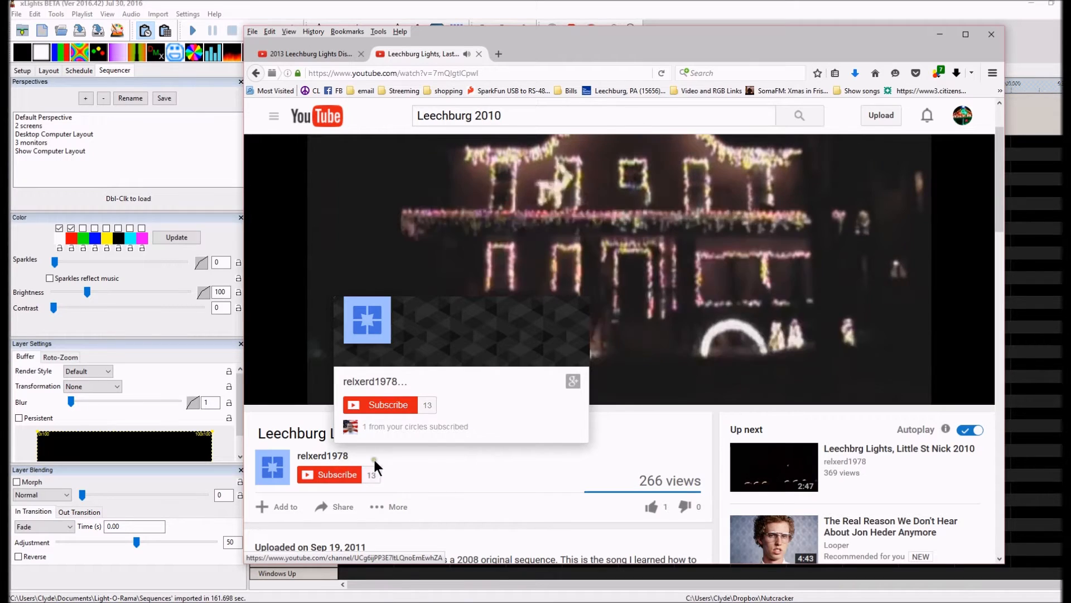
pyautogui.moveTo(444, 266)
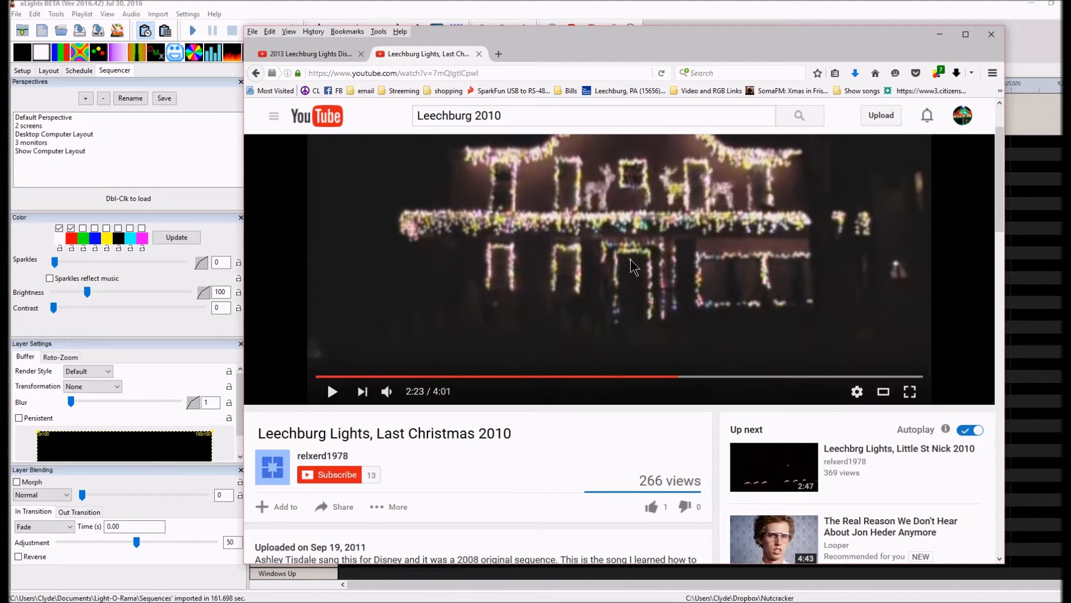
pyautogui.click(595, 290)
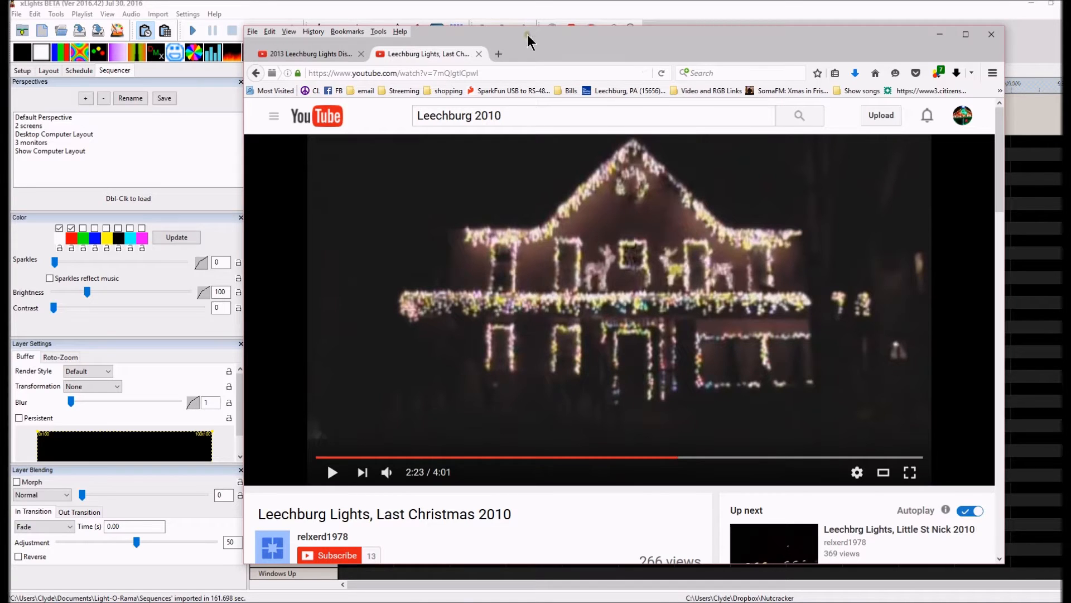
pyautogui.press('super+Down')
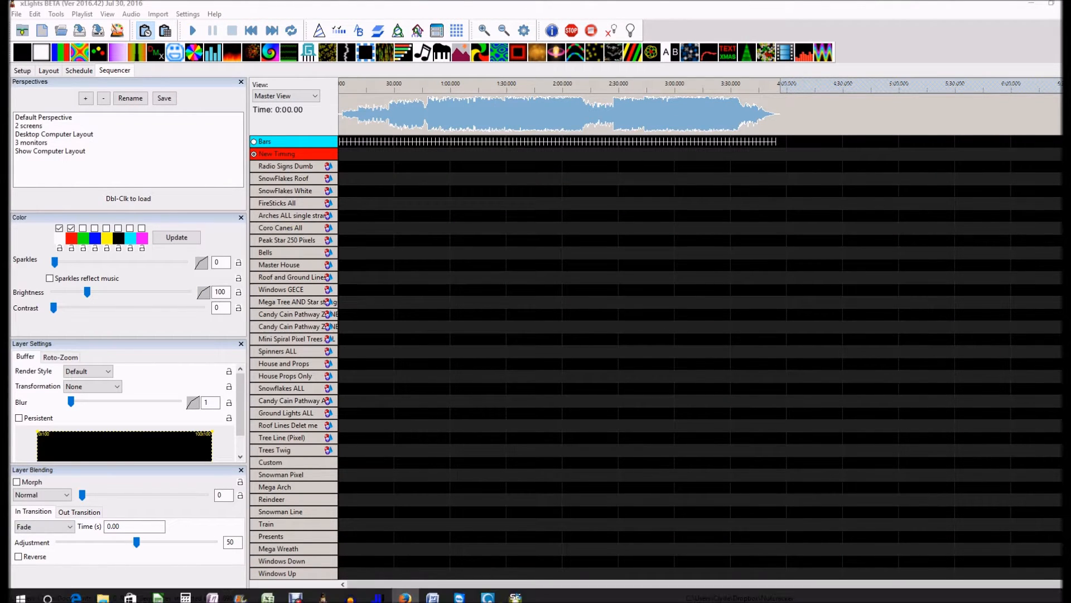
# Switch to the Light-O-Rama Sequence Editor and make the Last Christmas 2010 sequence active
pyautogui.moveTo(516, 594)
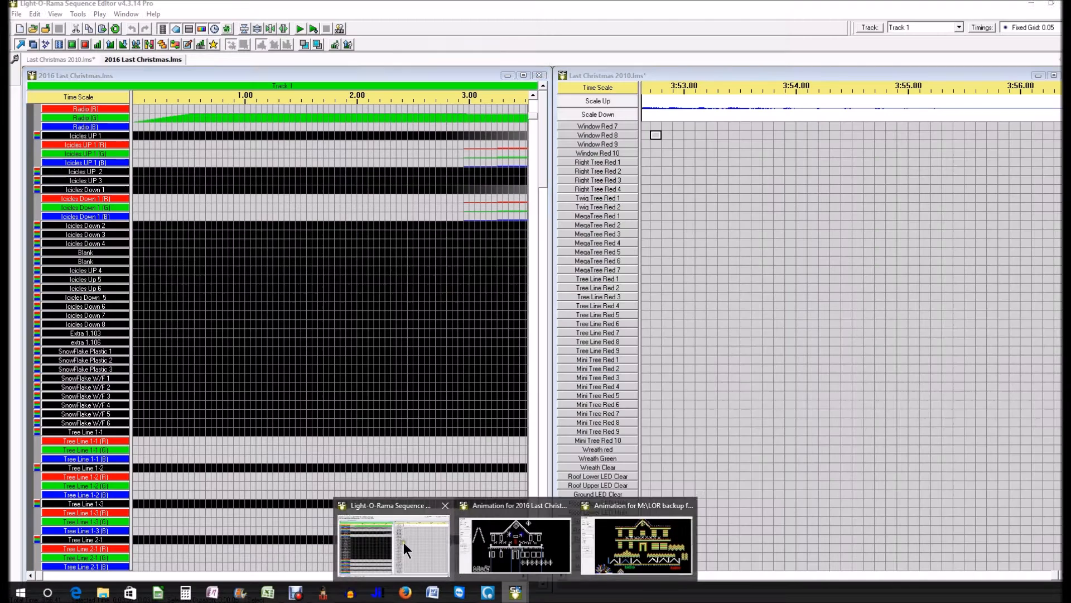
pyautogui.click(403, 541)
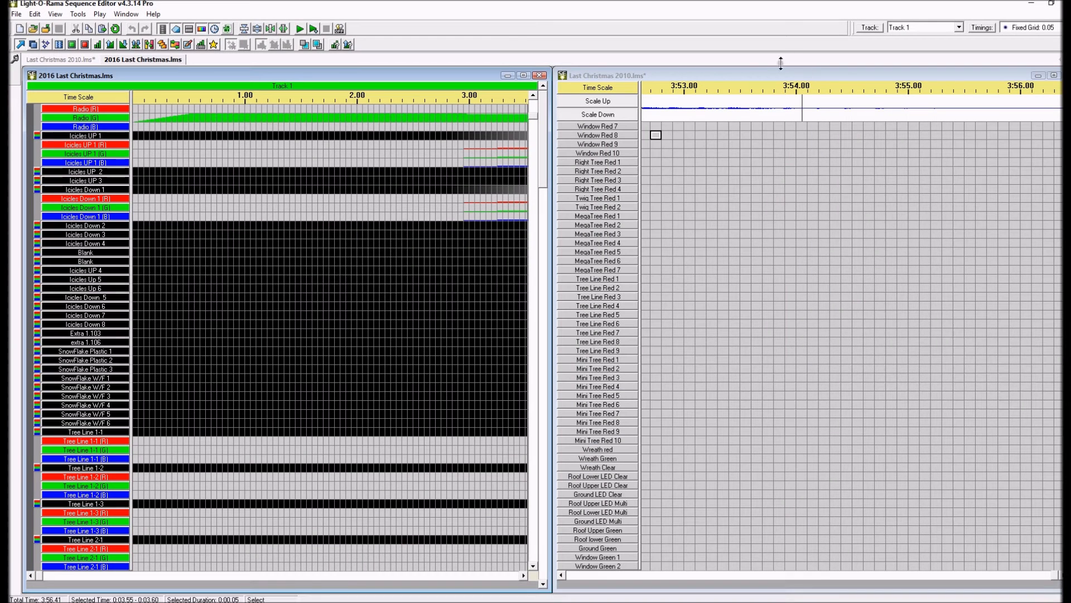
pyautogui.click(756, 77)
pyautogui.click(661, 171)
pyautogui.press('space')
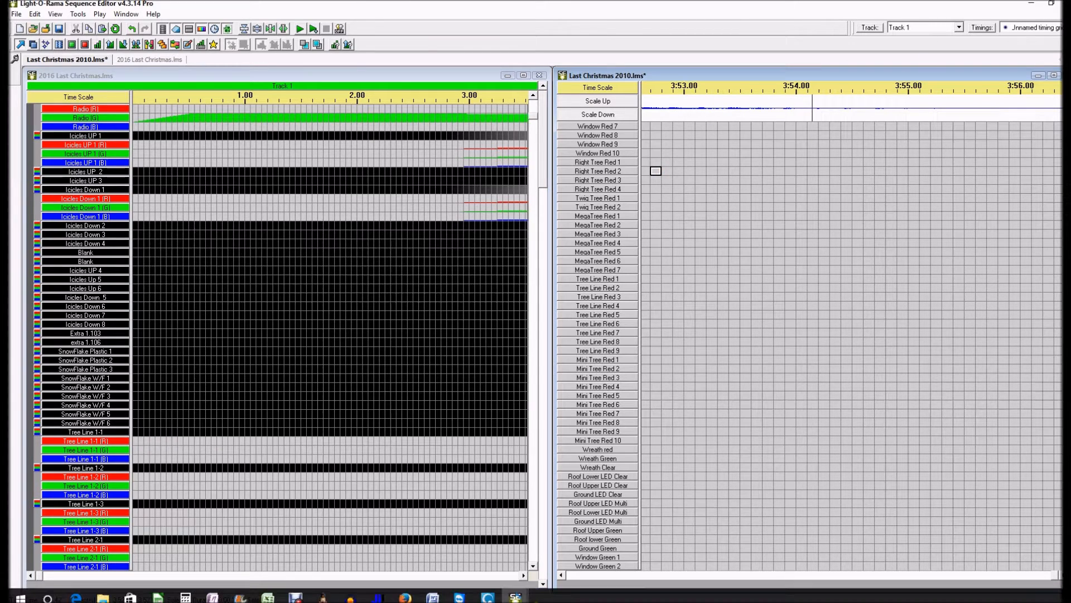
# Bring up the animation preview of Last Christmas 2010, examine its house layout, and move it off the sequence grid
pyautogui.click(515, 593)
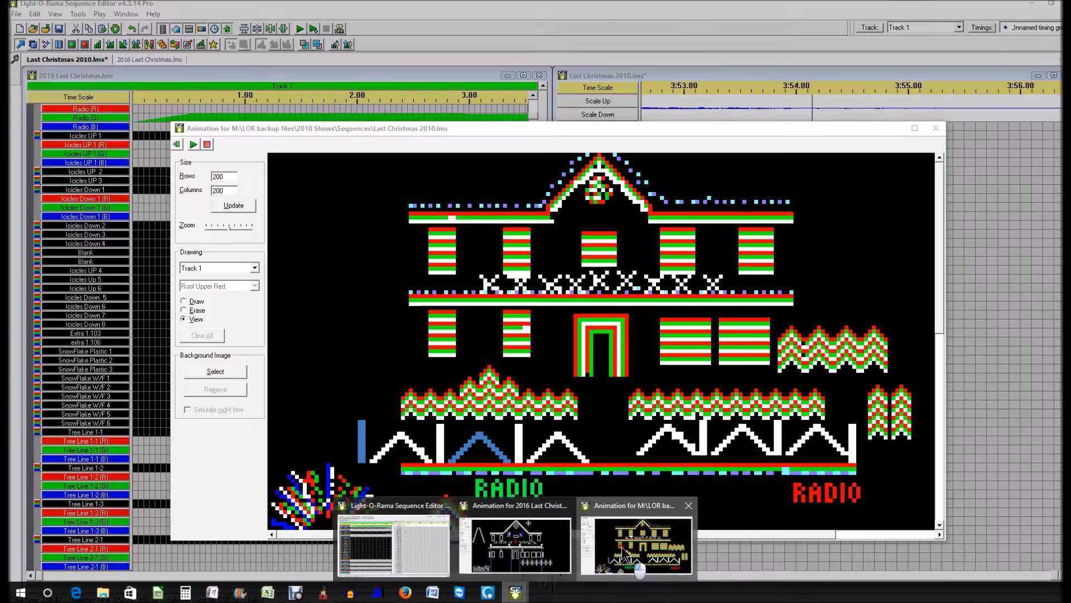
pyautogui.click(640, 569)
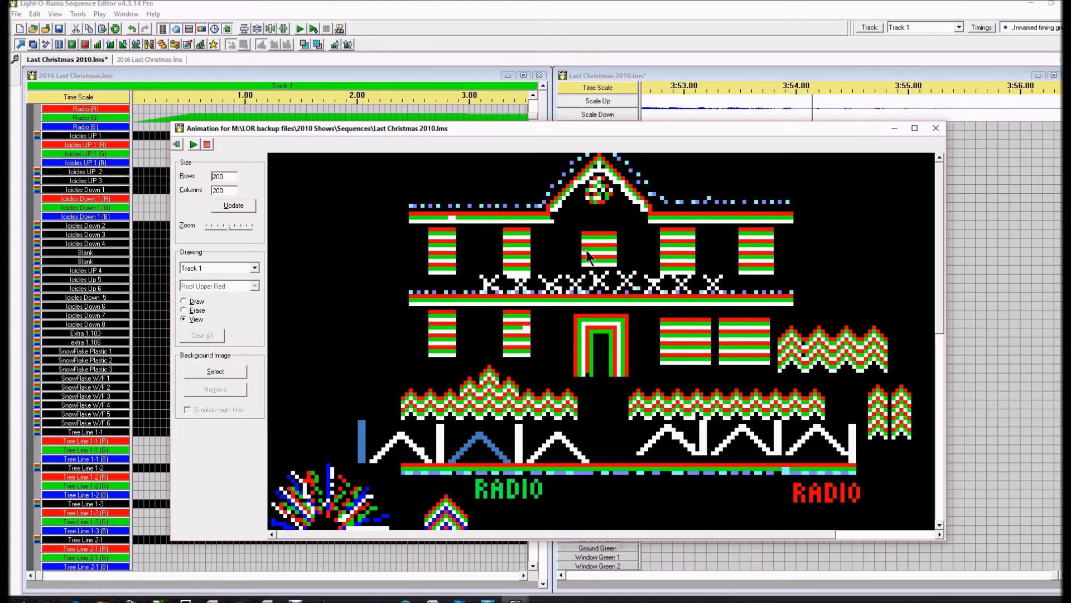
pyautogui.moveTo(605, 124); pyautogui.dragTo(759, 129)
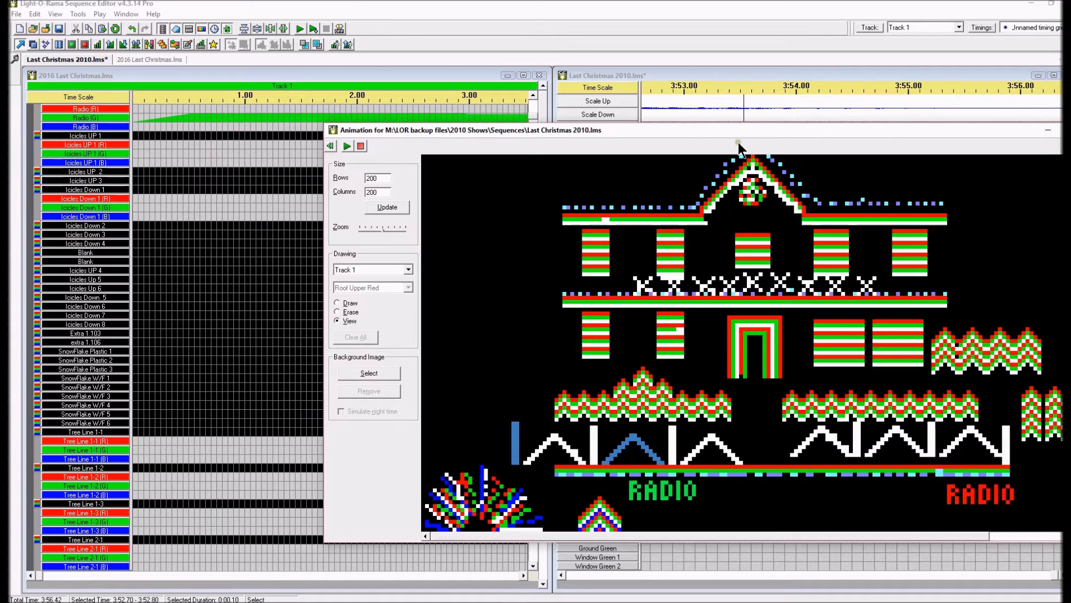
pyautogui.moveTo(734, 134); pyautogui.dragTo(600, 135)
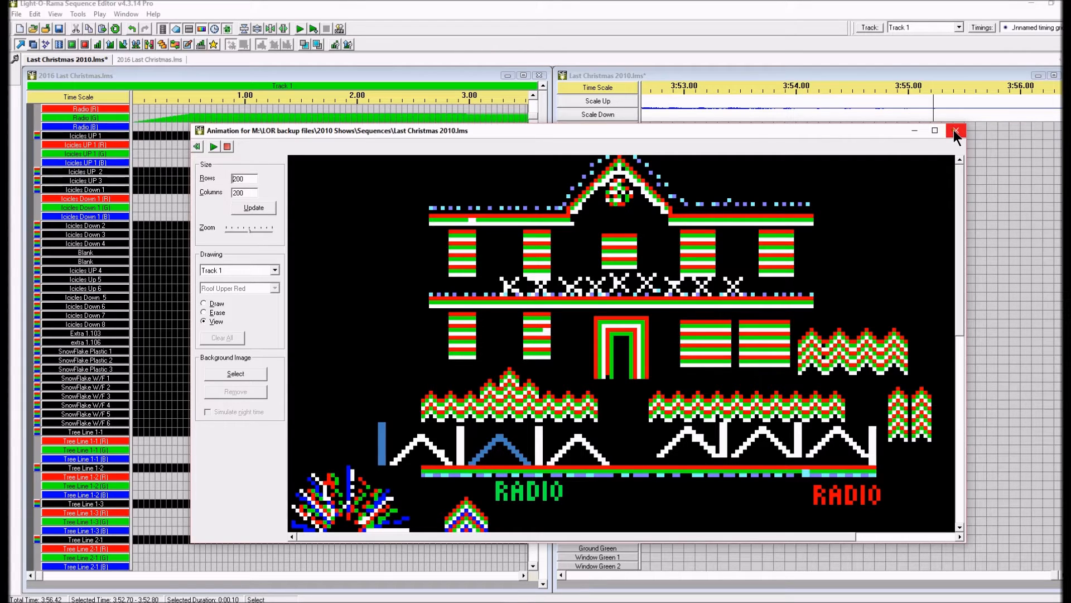
pyautogui.moveTo(755, 133); pyautogui.dragTo(779, 15)
pyautogui.press('Escape')
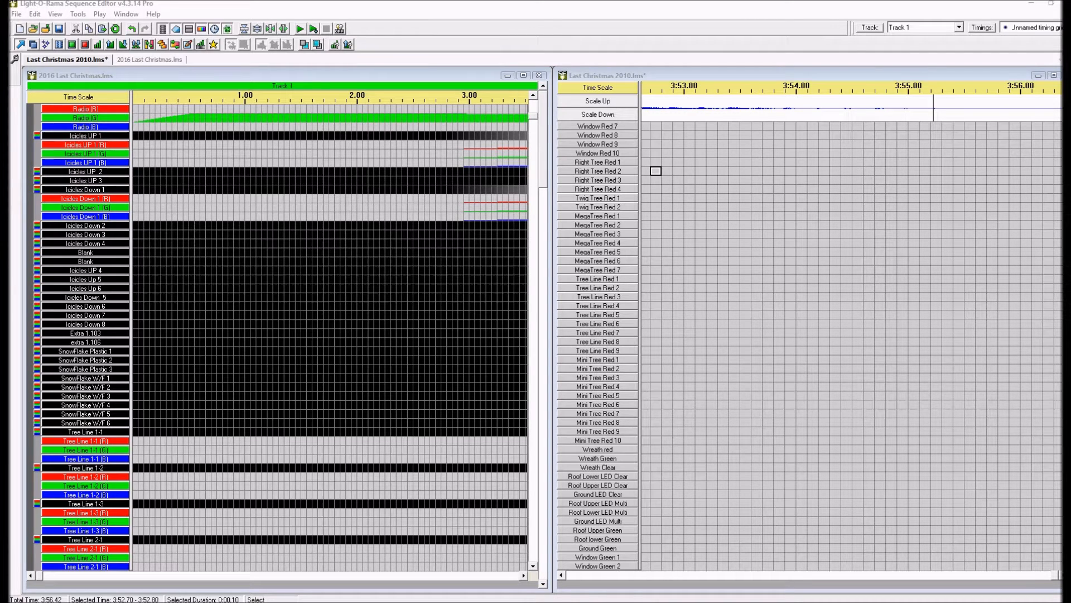
# Examine the channels and lighting effects of Last Christmas 2010 from its ending back to around 1:36
pyautogui.scroll(3, 668, 159)
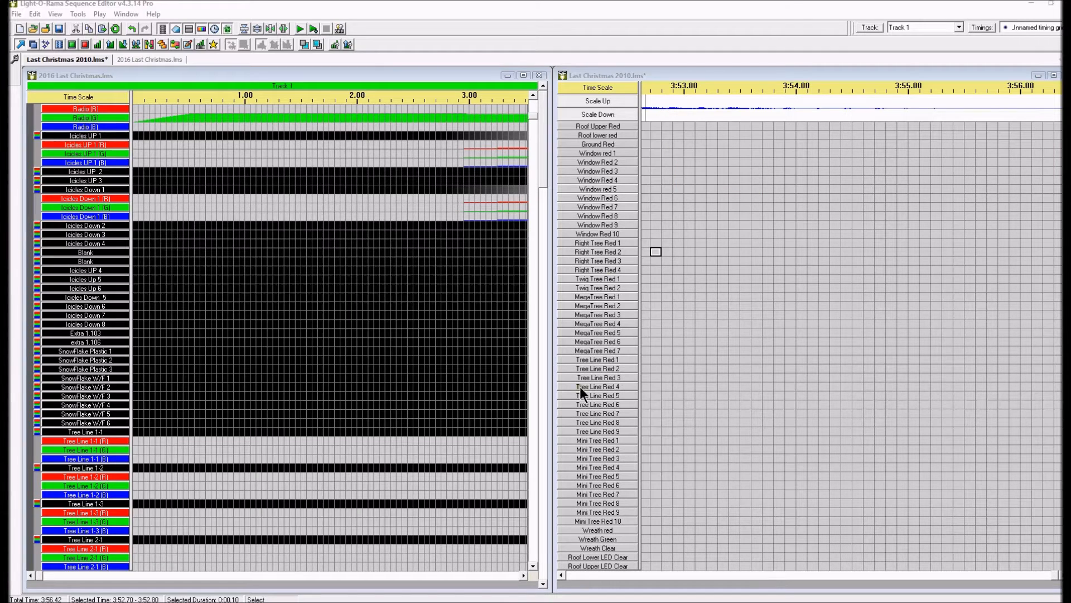
pyautogui.moveTo(1056, 583); pyautogui.dragTo(978, 591)
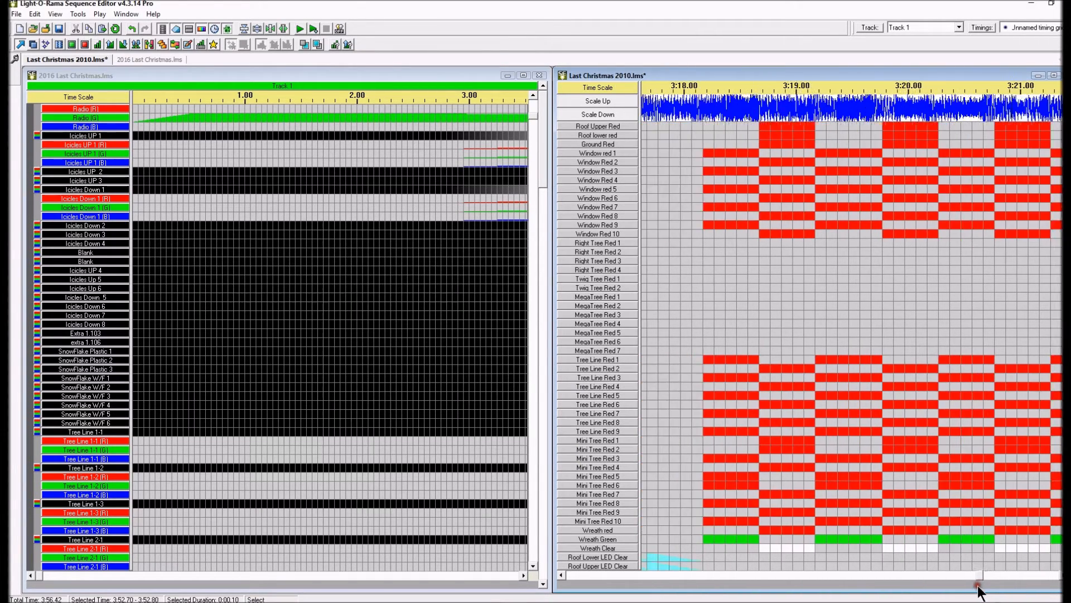
pyautogui.scroll(-5, 799, 433)
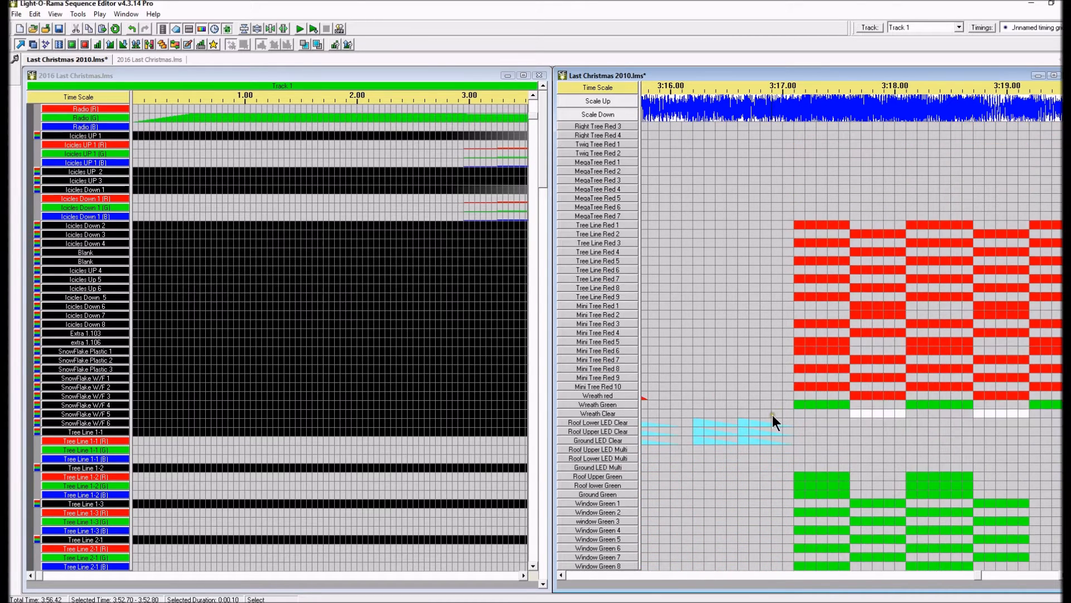
pyautogui.scroll(2, 772, 414)
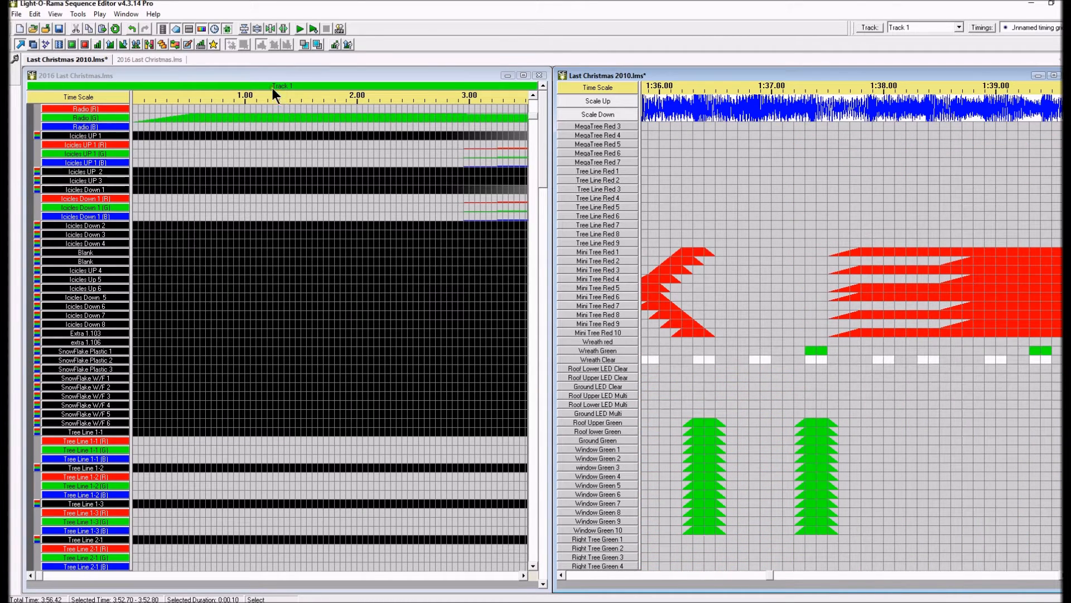
# Examine the Window channels of 2016 Last Christmas around 3:05 and compare them with the 2010 sequence
pyautogui.click(273, 89)
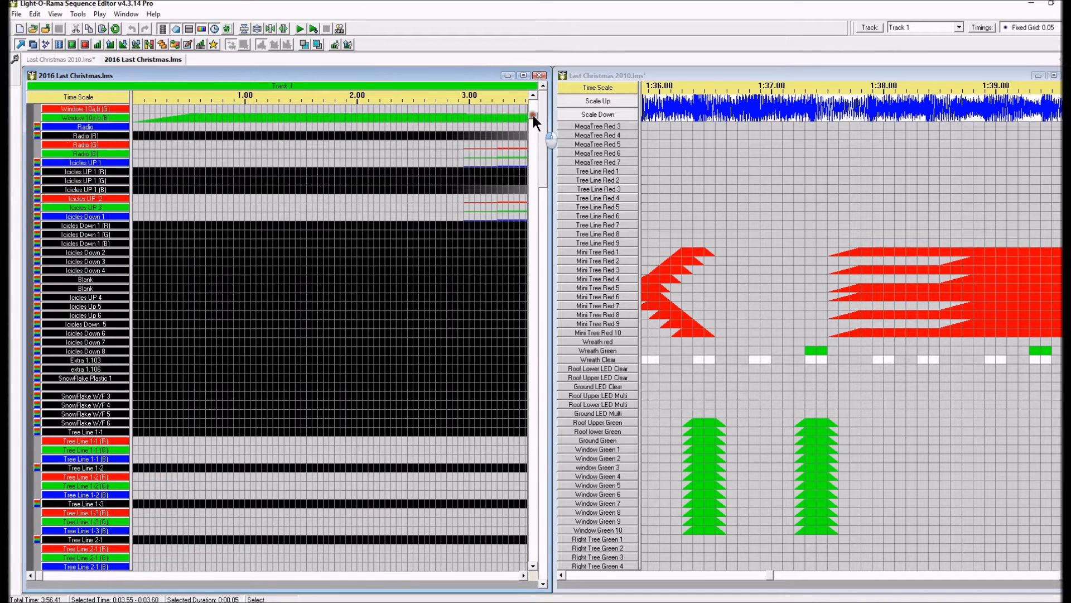
pyautogui.moveTo(534, 115); pyautogui.dragTo(531, 102)
pyautogui.scroll(2, 531, 106)
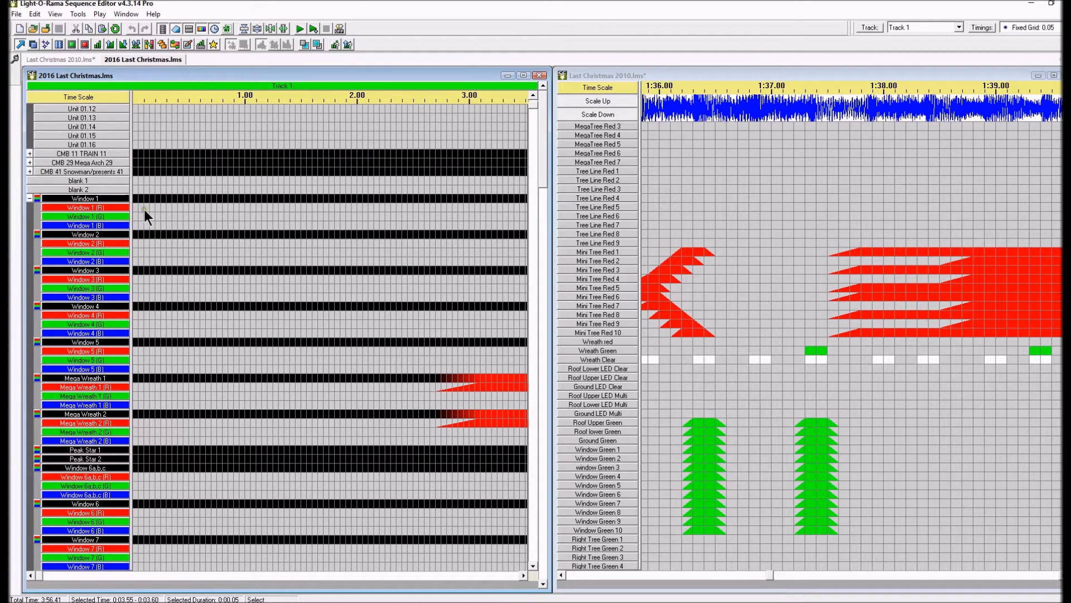
pyautogui.click(180, 207)
pyautogui.moveTo(39, 576); pyautogui.dragTo(413, 600)
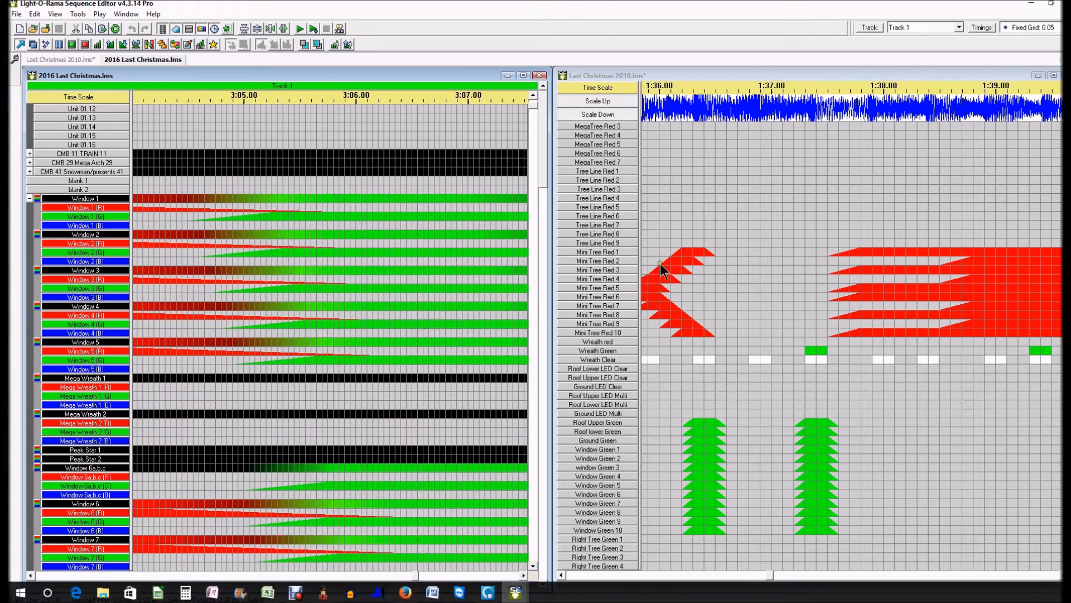
pyautogui.click(664, 206)
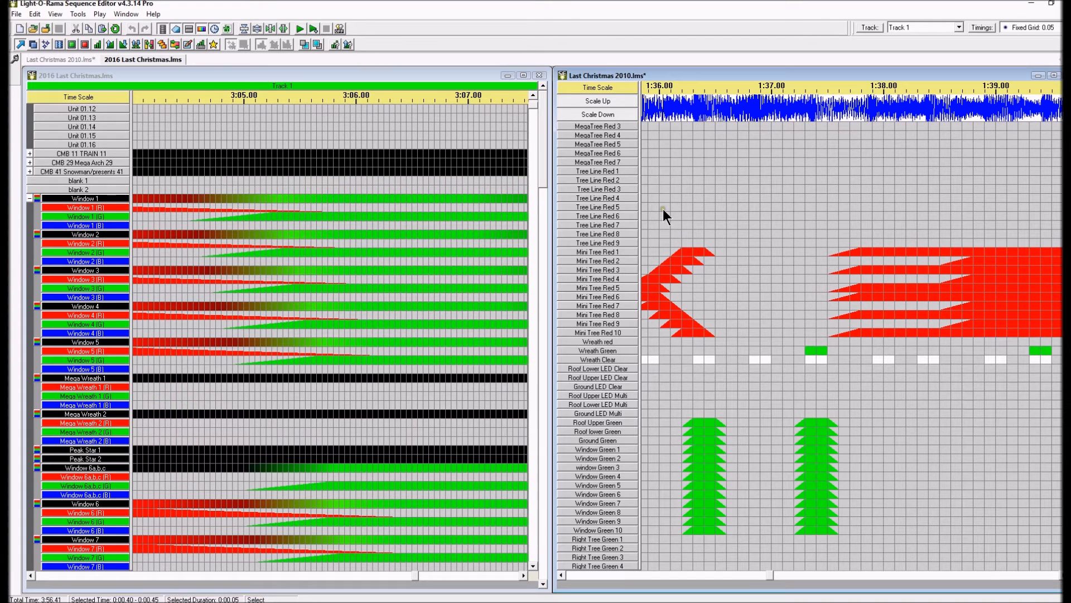
pyautogui.click(156, 218)
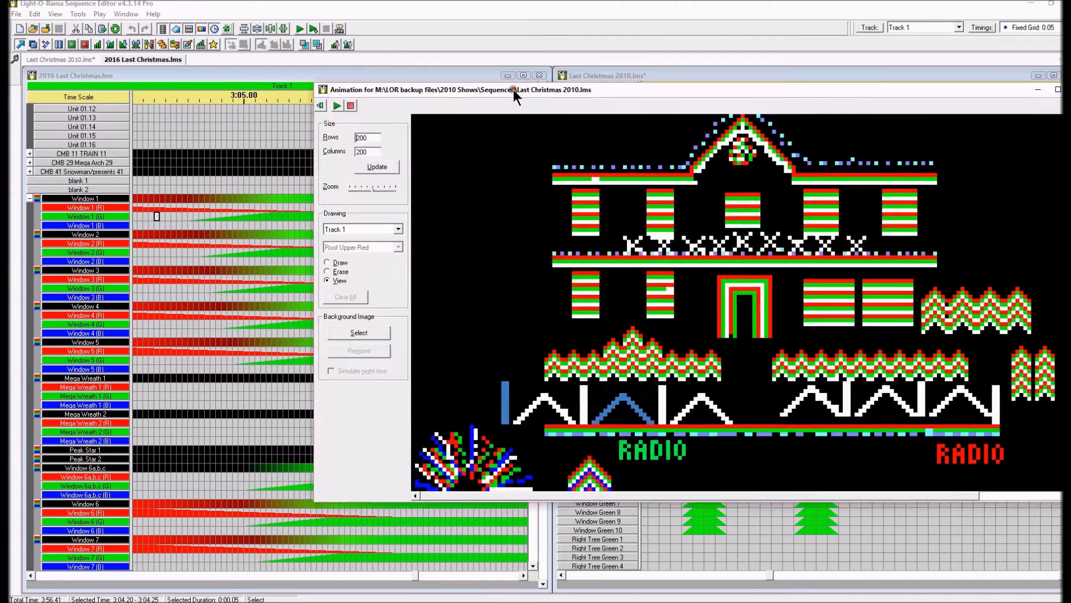
# Place the 2010 and 2016 Last Christmas animation previews side by side to compare the two house layouts
pyautogui.moveTo(509, 84); pyautogui.dragTo(1070, 192)
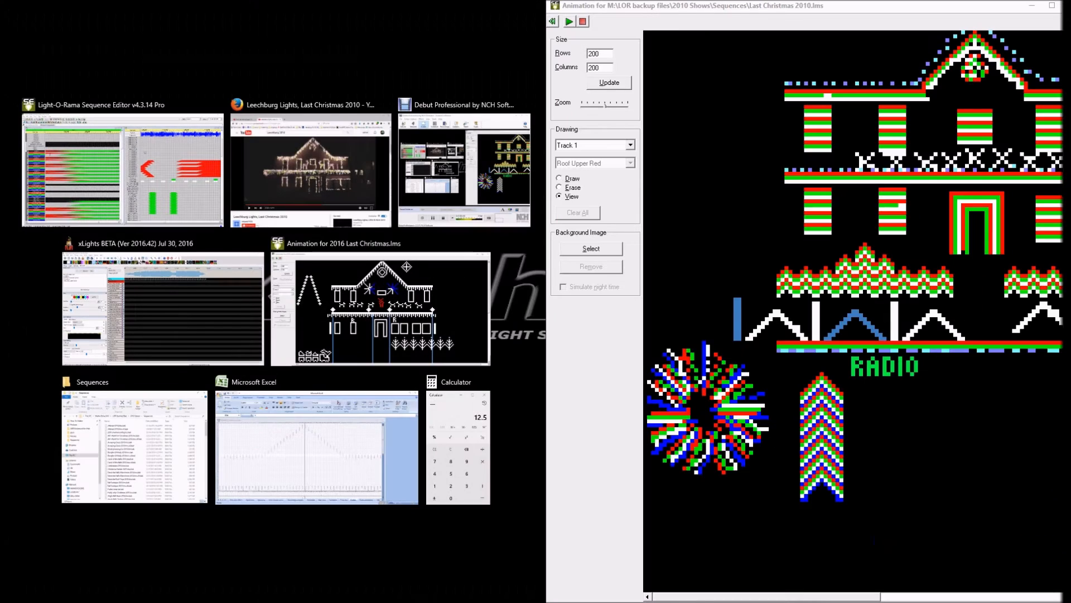
pyautogui.click(380, 308)
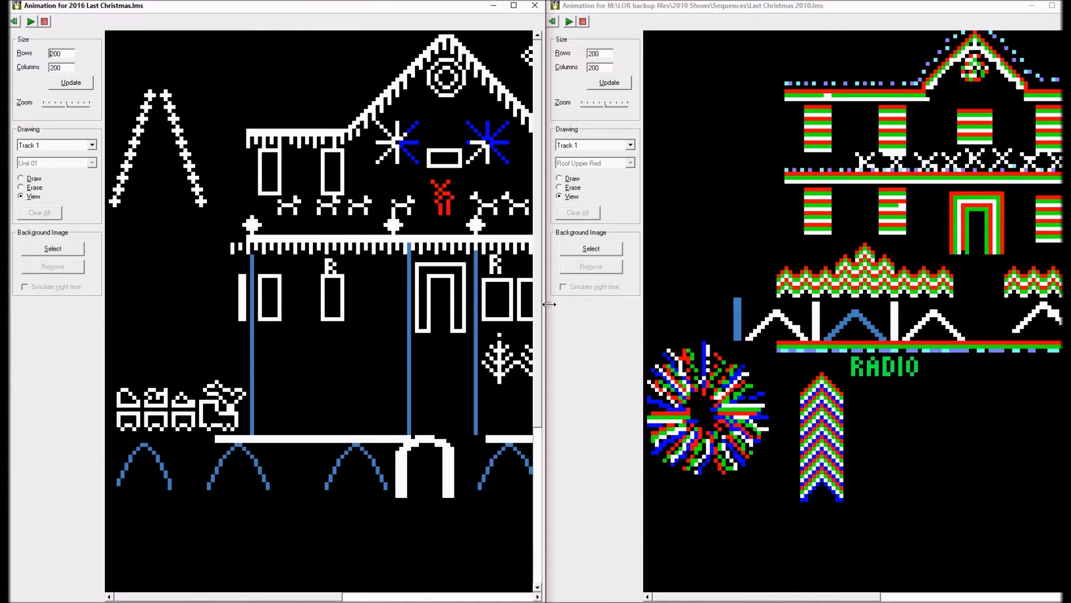
pyautogui.moveTo(550, 304); pyautogui.dragTo(639, 329)
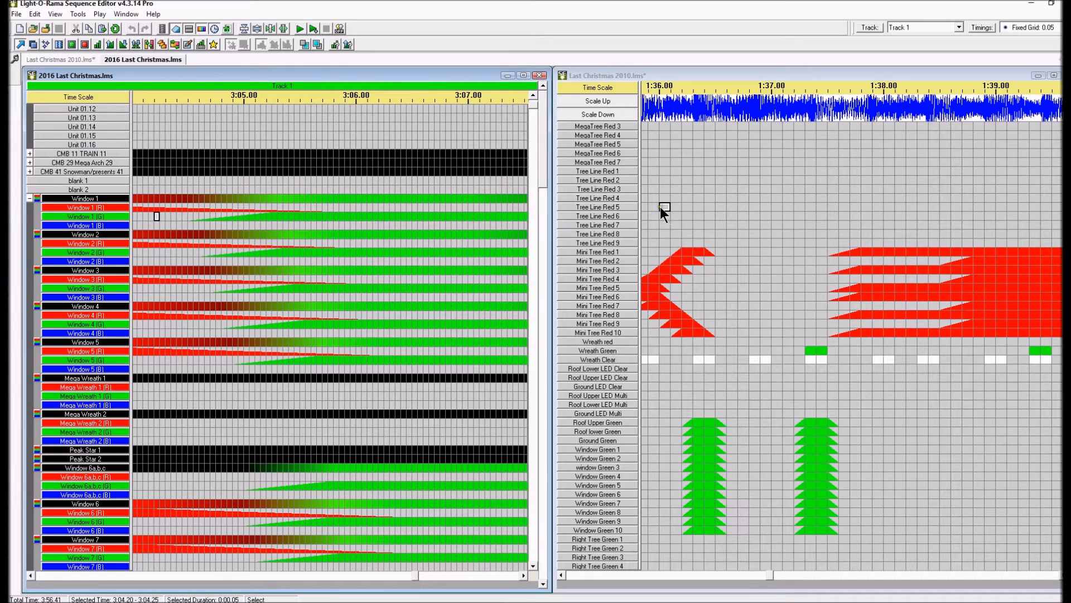
# Select the Tree Line Red 4 and 5 cells from 1:35.80 to 1:37.40 in the 2010 sequence and show the 2016 Snowman and Train channels
pyautogui.click(647, 203)
pyautogui.moveTo(646, 206); pyautogui.dragTo(681, 200)
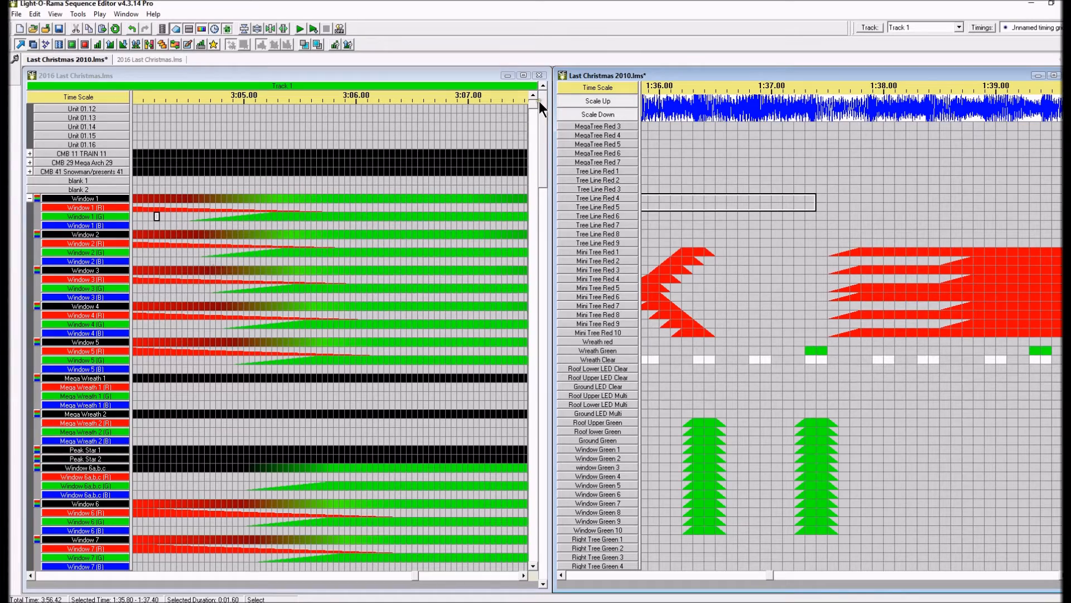
pyautogui.moveTo(536, 104); pyautogui.dragTo(550, 139)
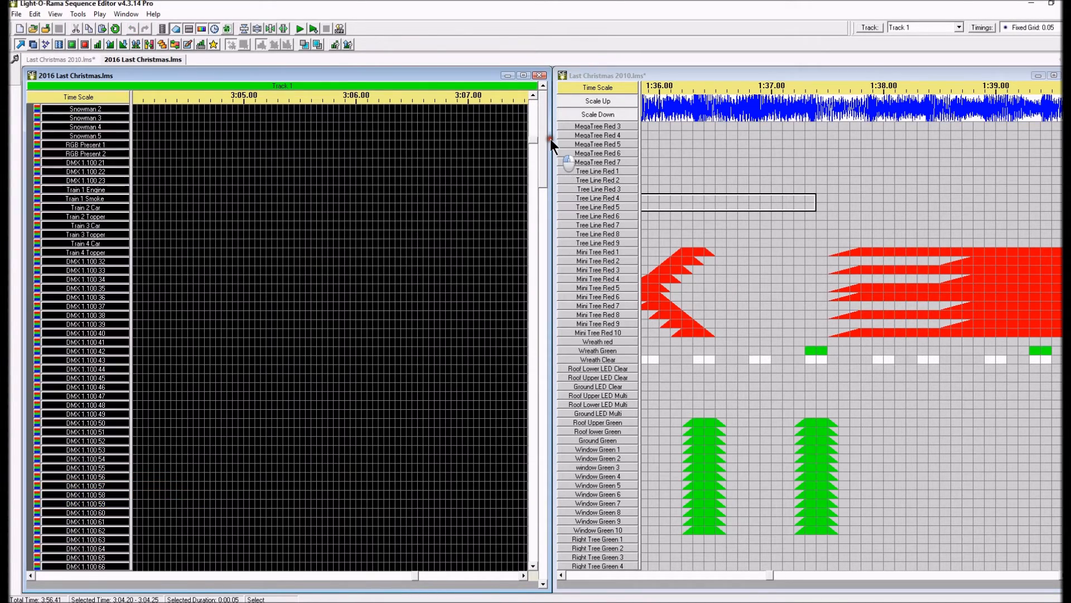
# Open the 2016 Last Christmas animation, play it for about 14 seconds, stop it, and close the preview
pyautogui.click(161, 30)
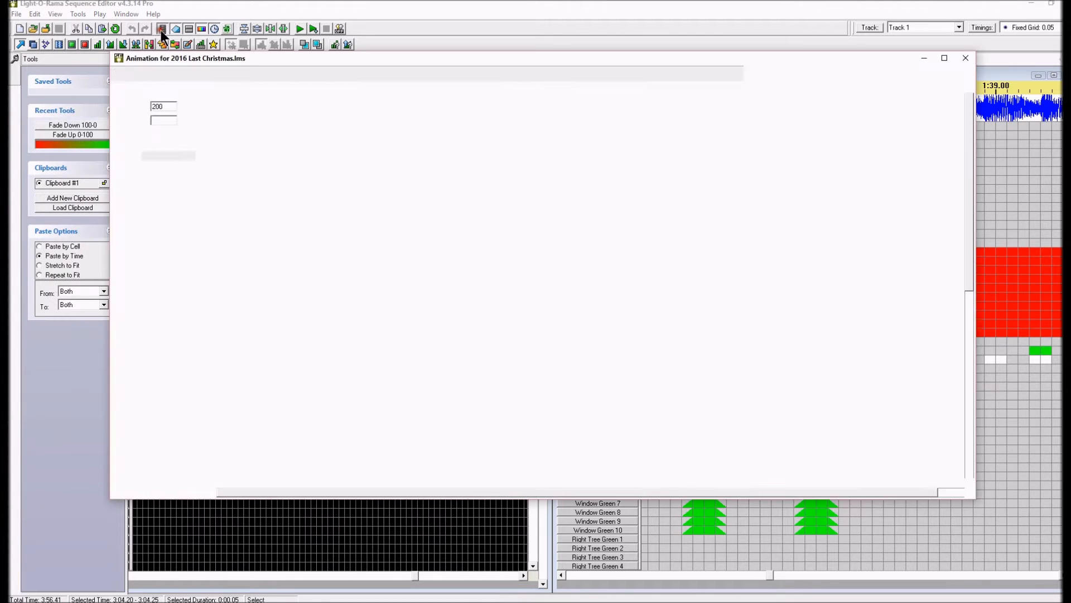
pyautogui.click(133, 75)
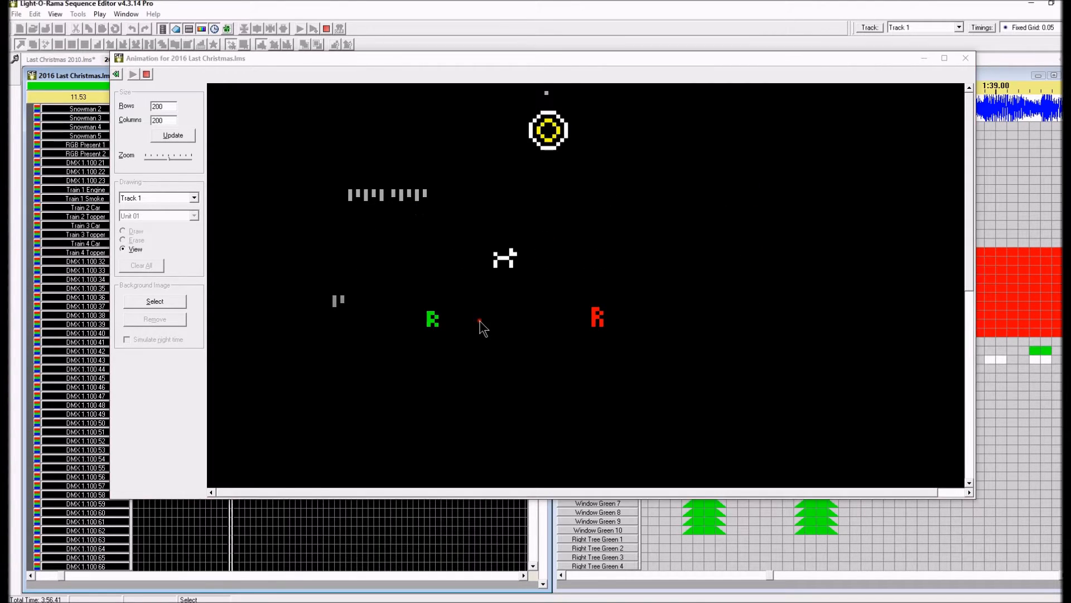
pyautogui.click(146, 74)
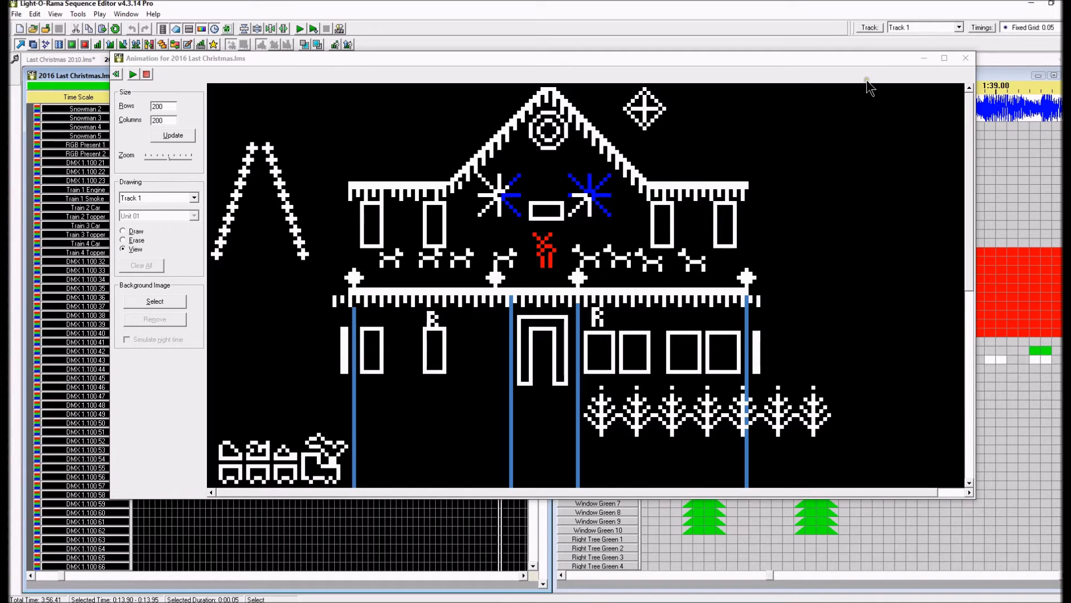
pyautogui.click(966, 58)
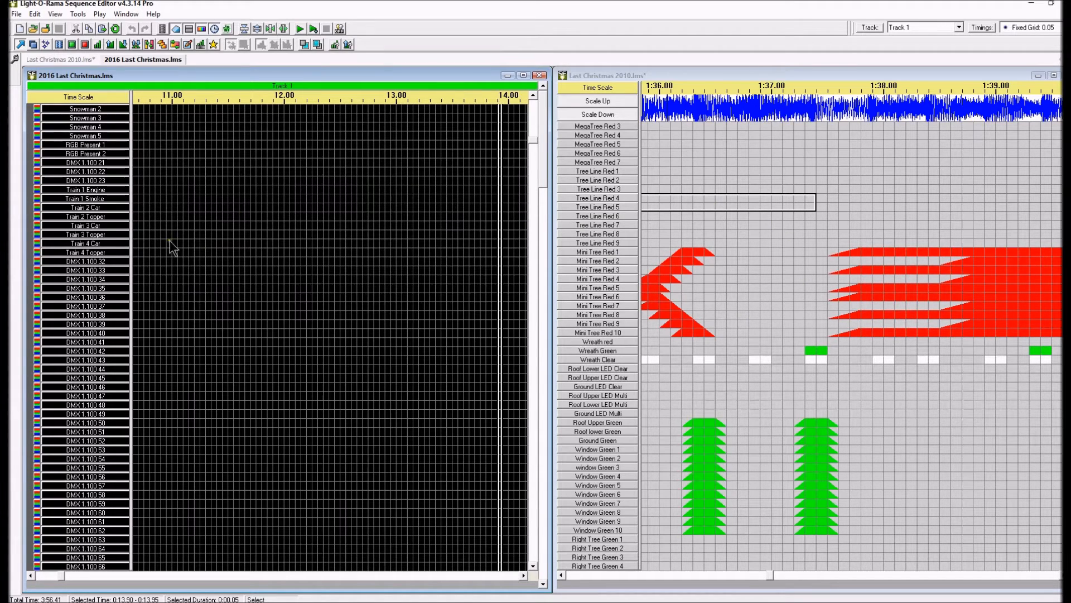
pyautogui.click(15, 58)
pyautogui.moveTo(397, 589)
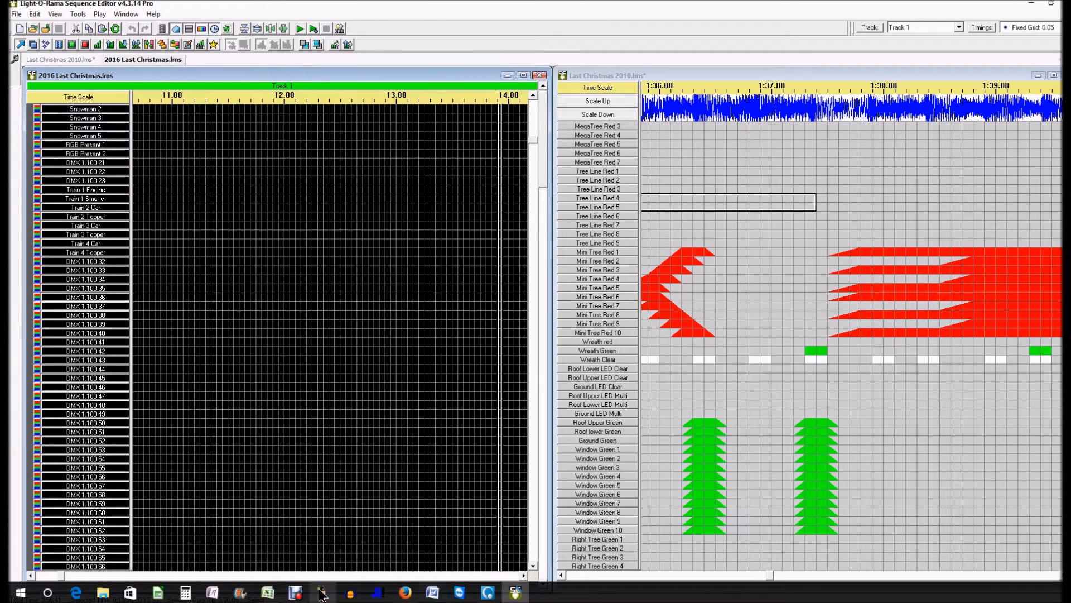
pyautogui.moveTo(517, 593)
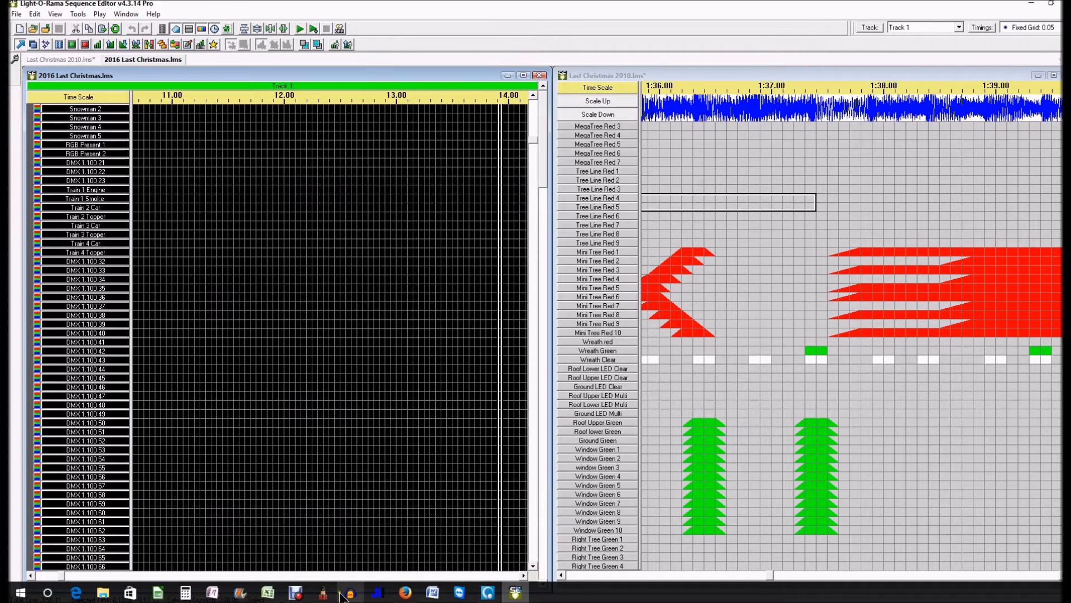
# Switch to xLights
pyautogui.click(323, 595)
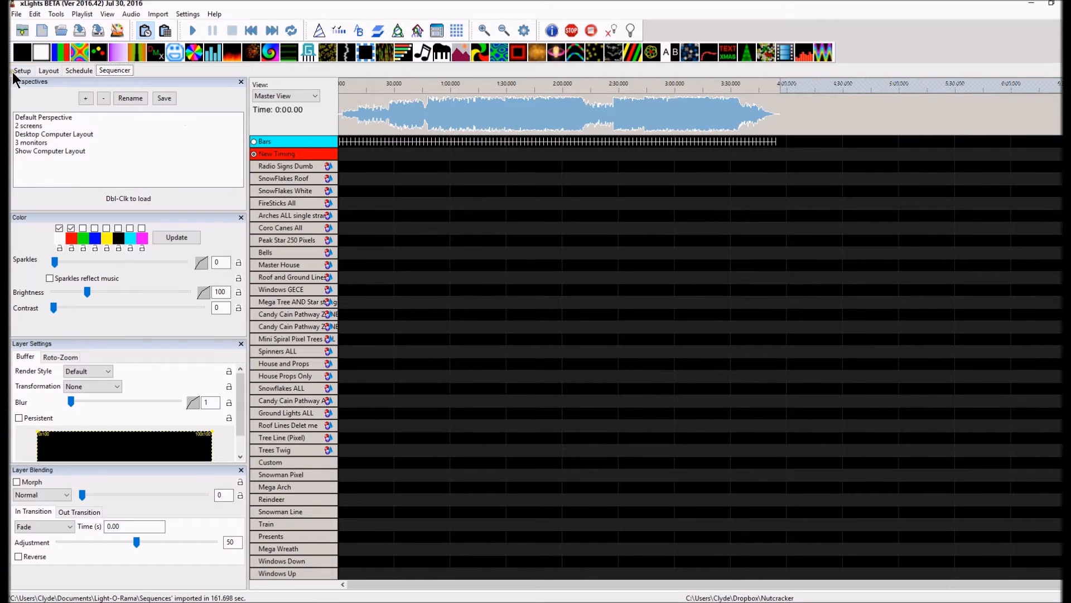
pyautogui.click(59, 28)
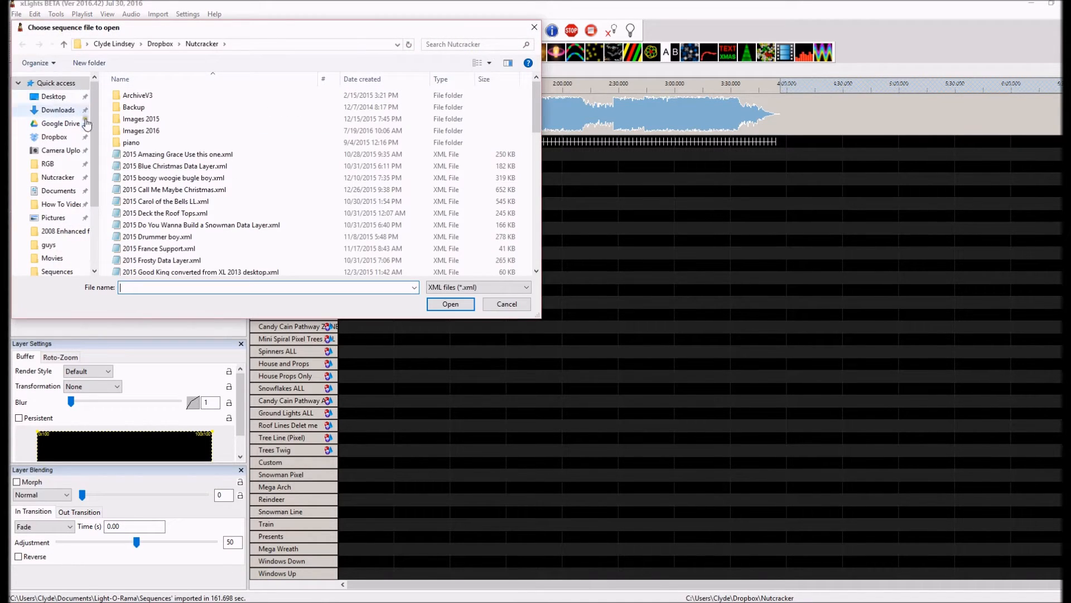
pyautogui.scroll(-3, 152, 235)
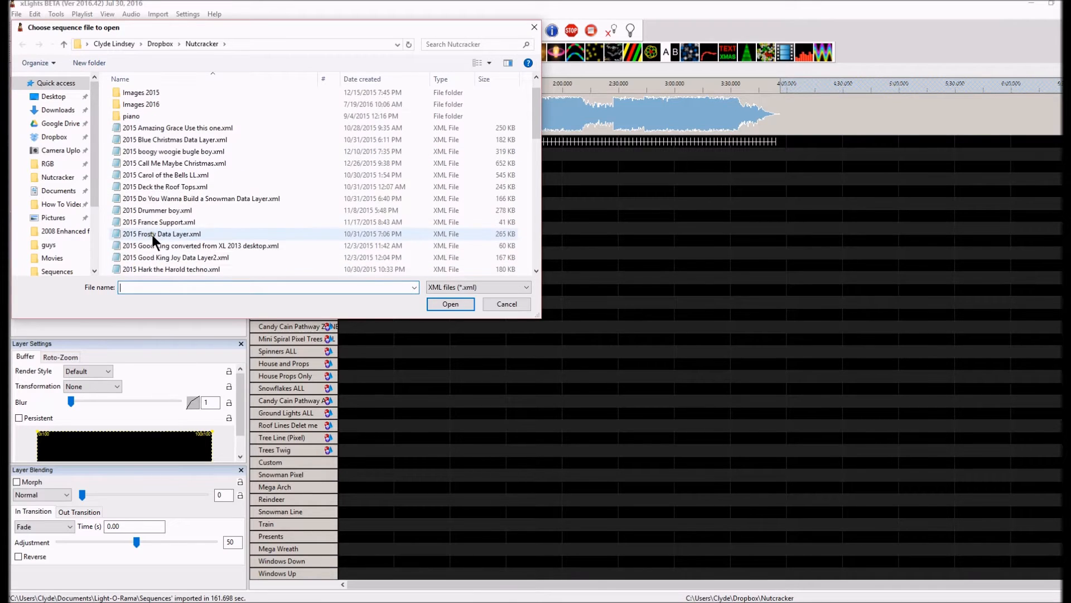
pyautogui.scroll(-5, 151, 251)
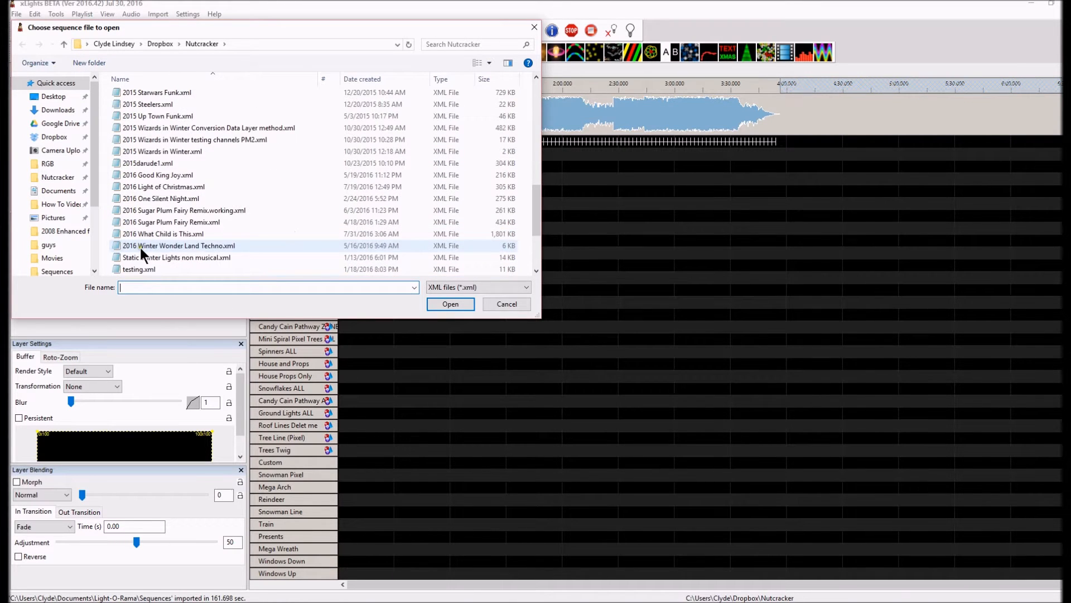
pyautogui.scroll(4, 137, 235)
pyautogui.click(504, 303)
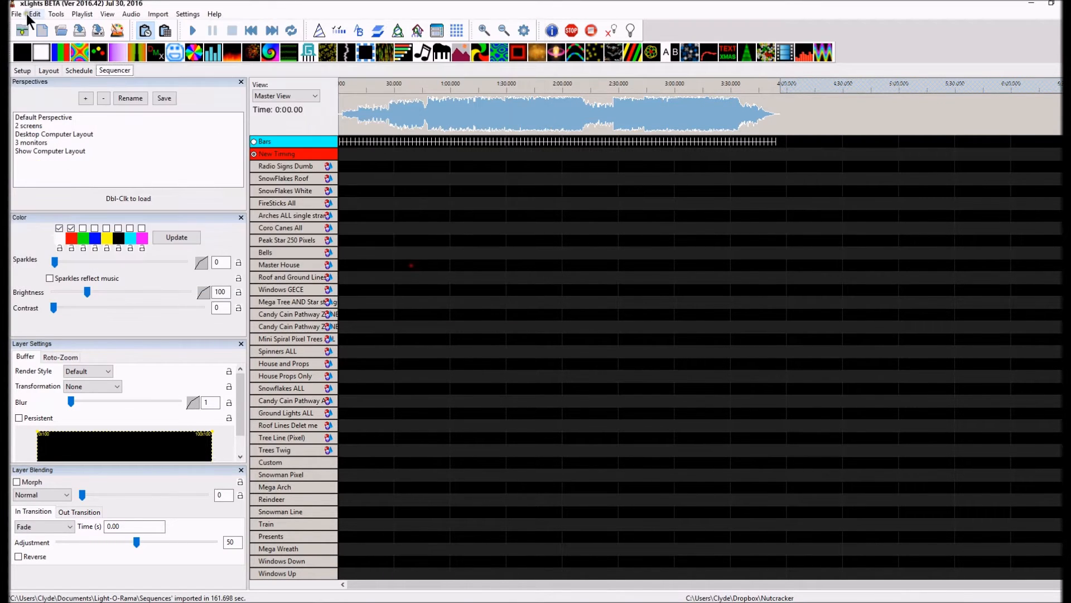
# Discard the open sequence's changes and create a musical sequence from Last Christmas Ashely Tisdale.mp3 at 40fps (25ms)
pyautogui.click(42, 30)
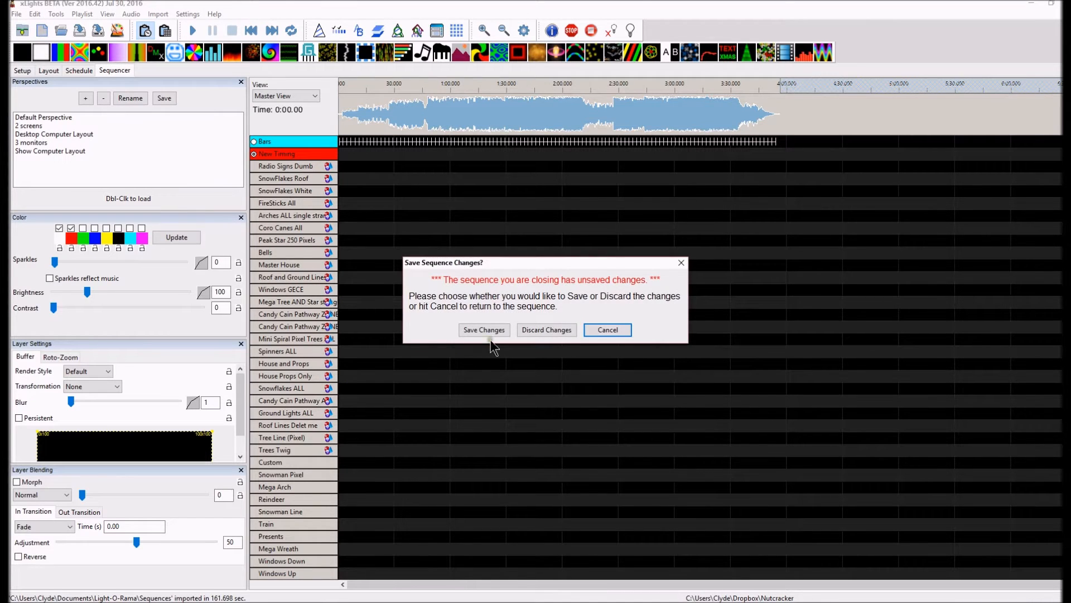
pyautogui.click(533, 331)
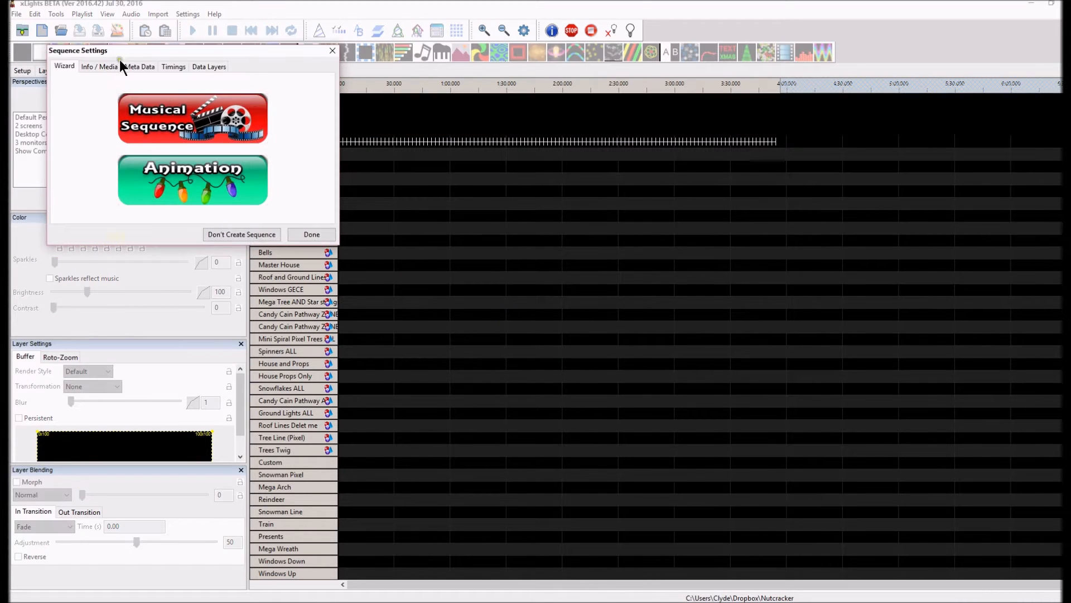
pyautogui.click(175, 113)
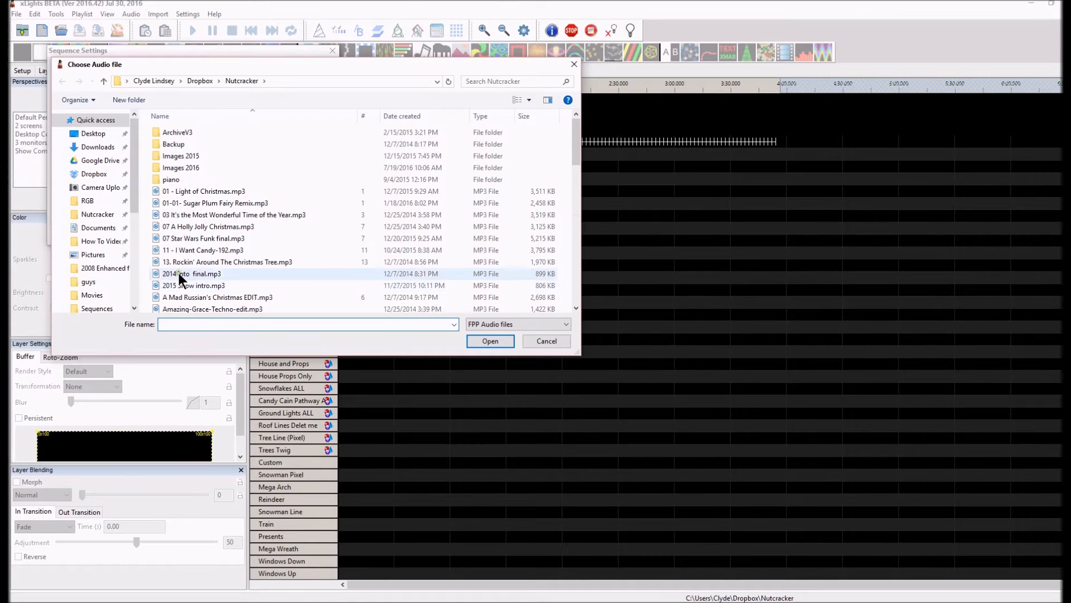
pyautogui.scroll(-10, 179, 269)
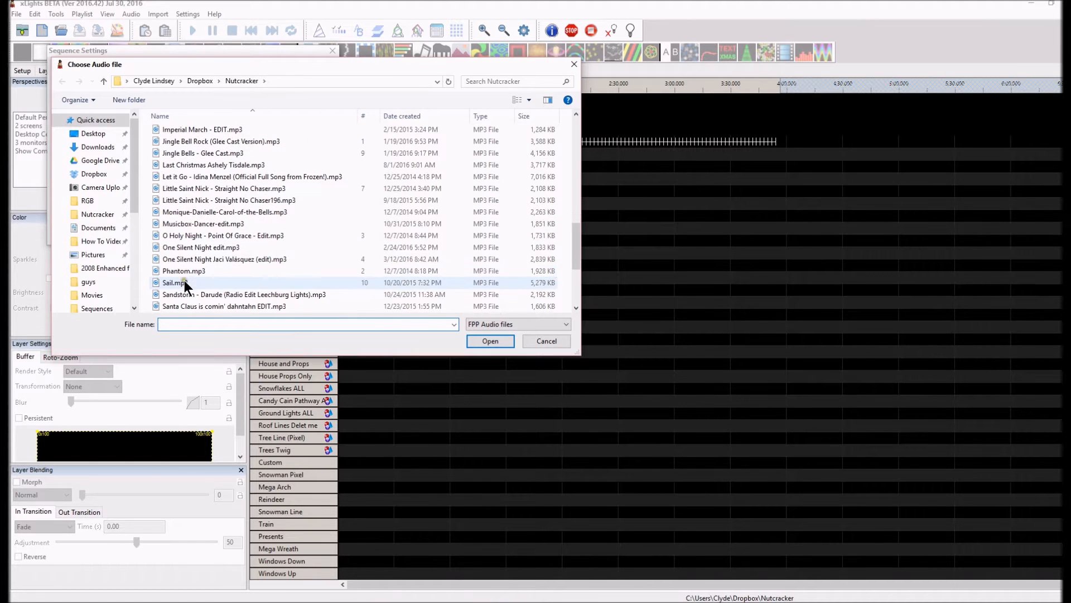
pyautogui.click(179, 164)
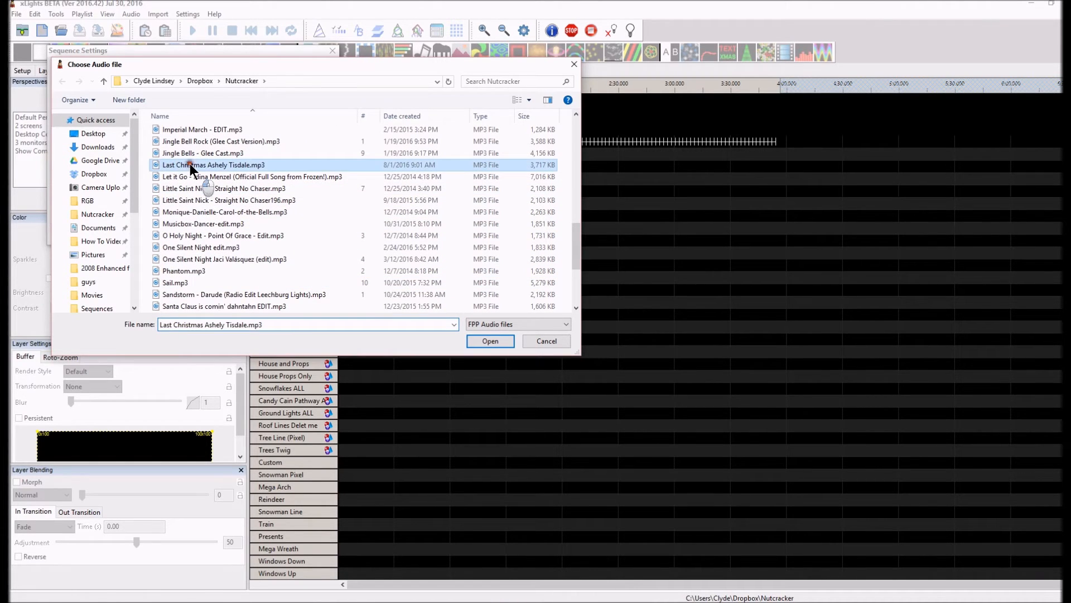
pyautogui.click(483, 342)
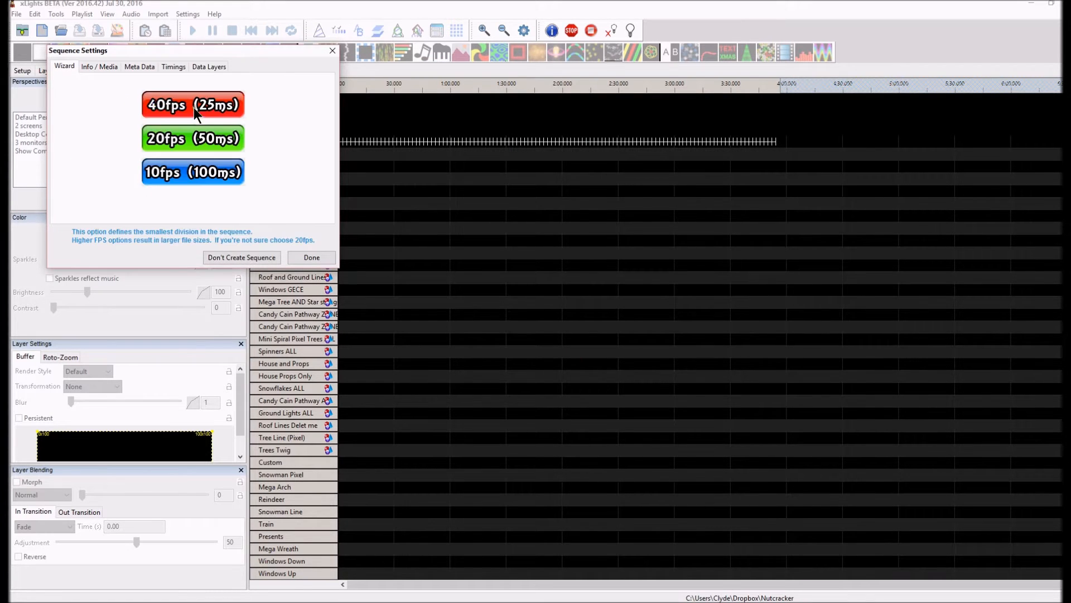
pyautogui.click(154, 105)
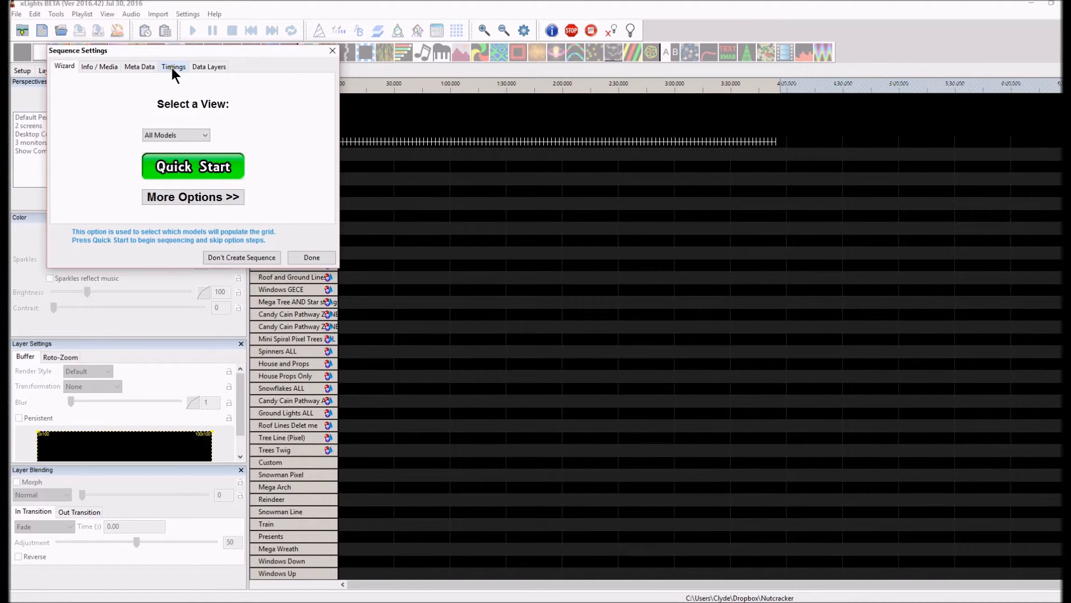
# Add a Bar and Beat Tracker: Bars timing grid to the new sequence and finish the sequence settings
pyautogui.click(172, 66)
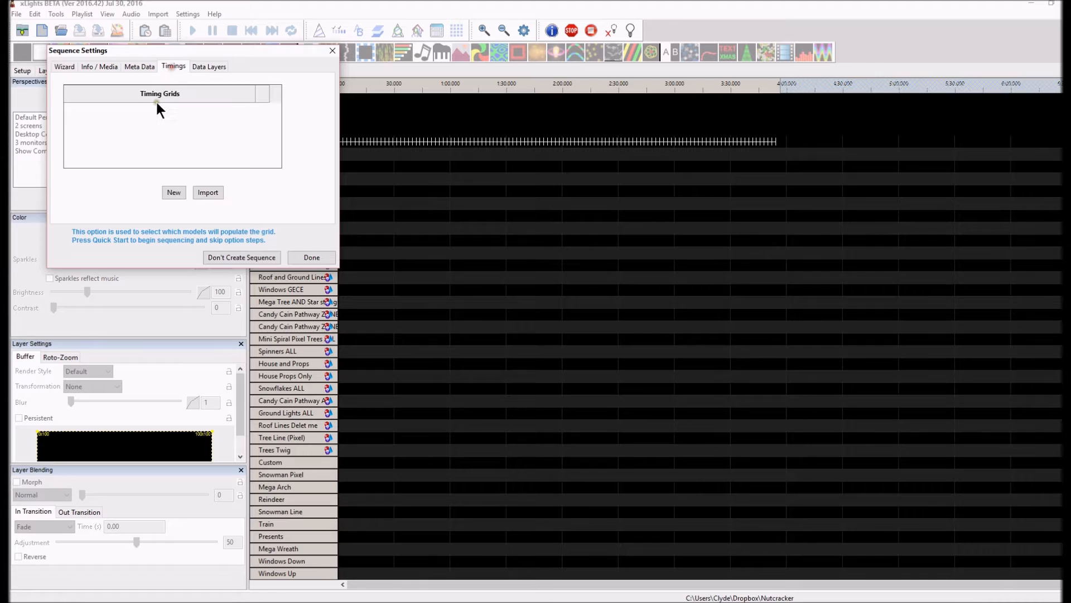
pyautogui.click(171, 192)
pyautogui.click(123, 119)
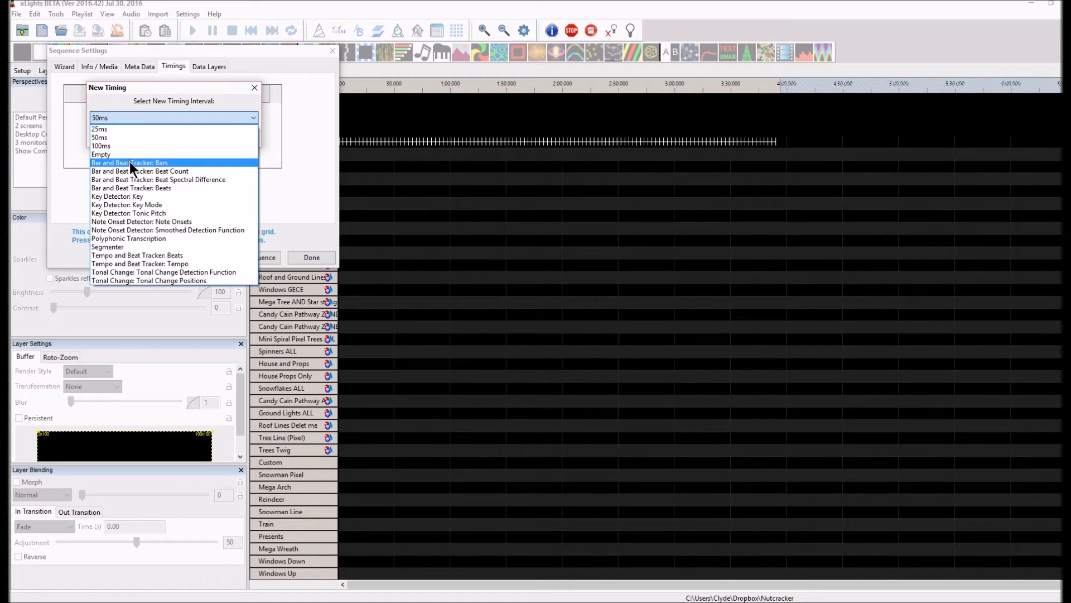
pyautogui.click(129, 163)
pyautogui.click(145, 132)
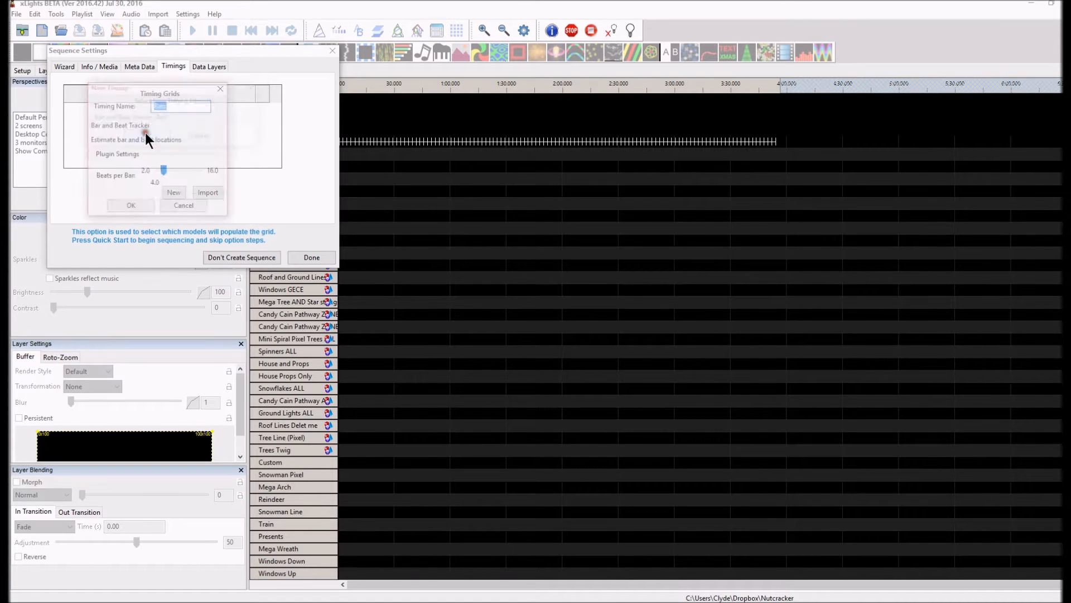
pyautogui.click(134, 206)
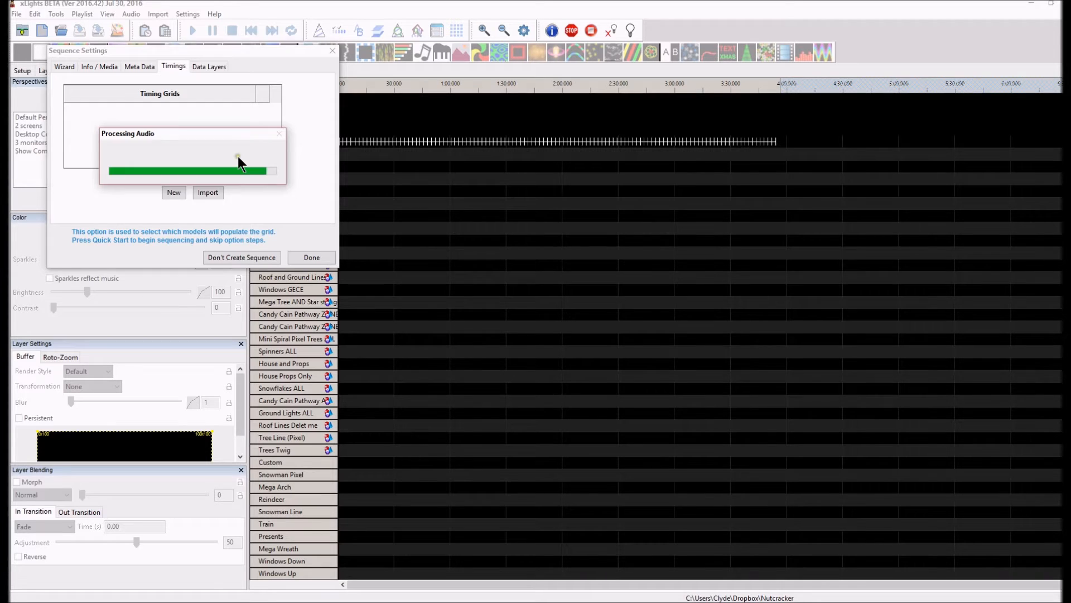
pyautogui.click(311, 256)
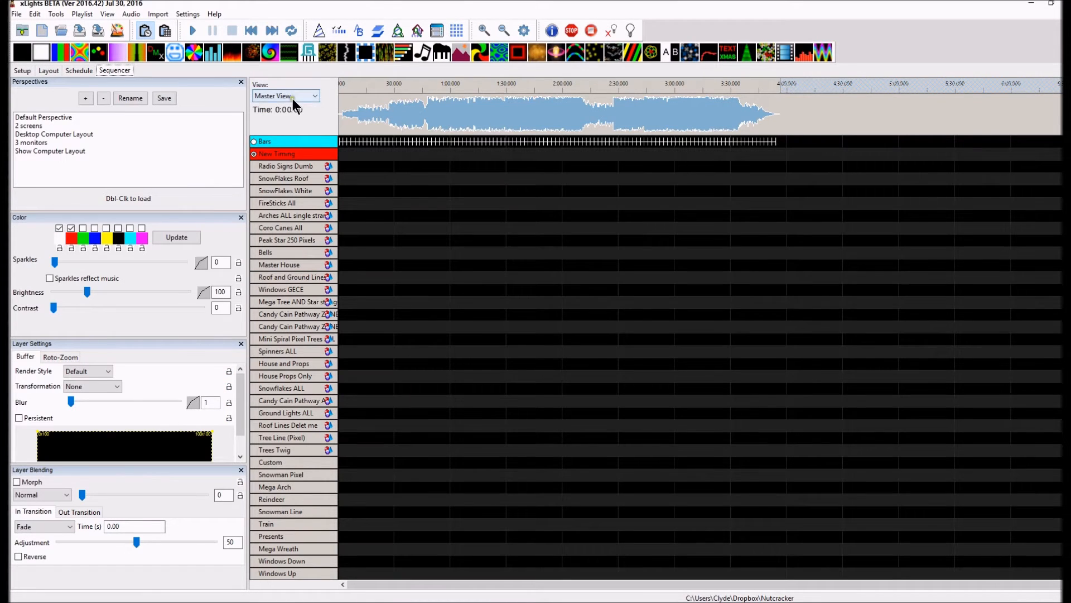
# Show the All Groups view in the sequencer and add the Bars timing to its elements
pyautogui.click(293, 98)
pyautogui.click(278, 183)
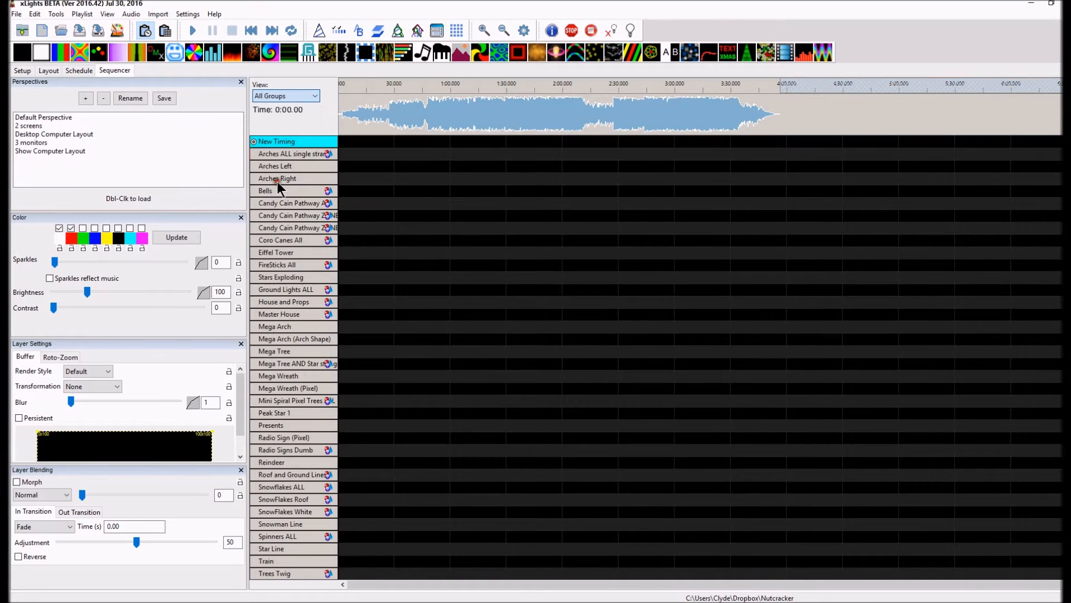
pyautogui.rightClick(306, 149)
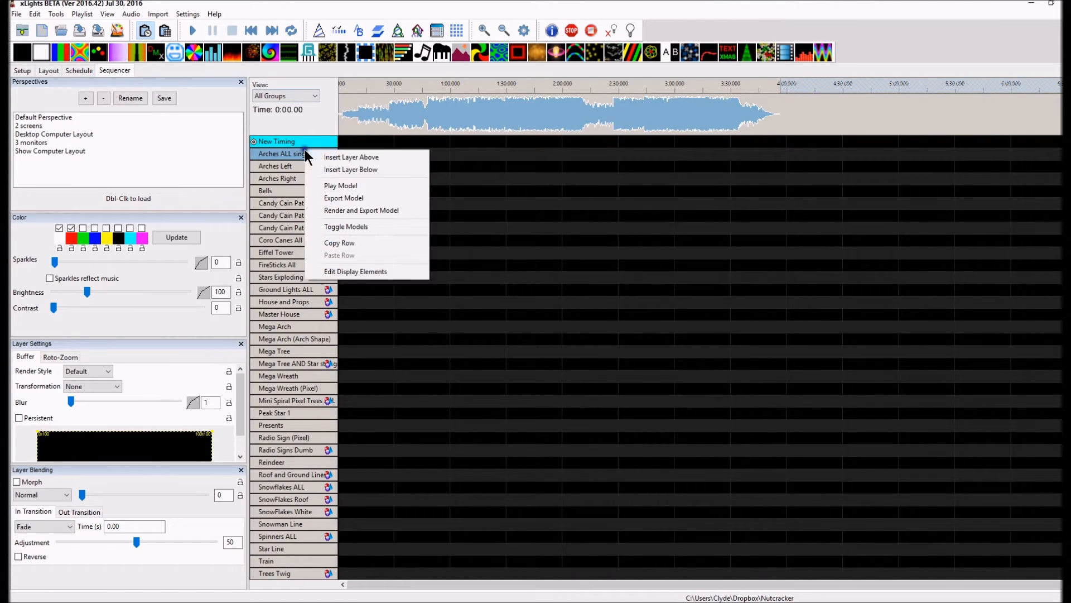
pyautogui.click(336, 271)
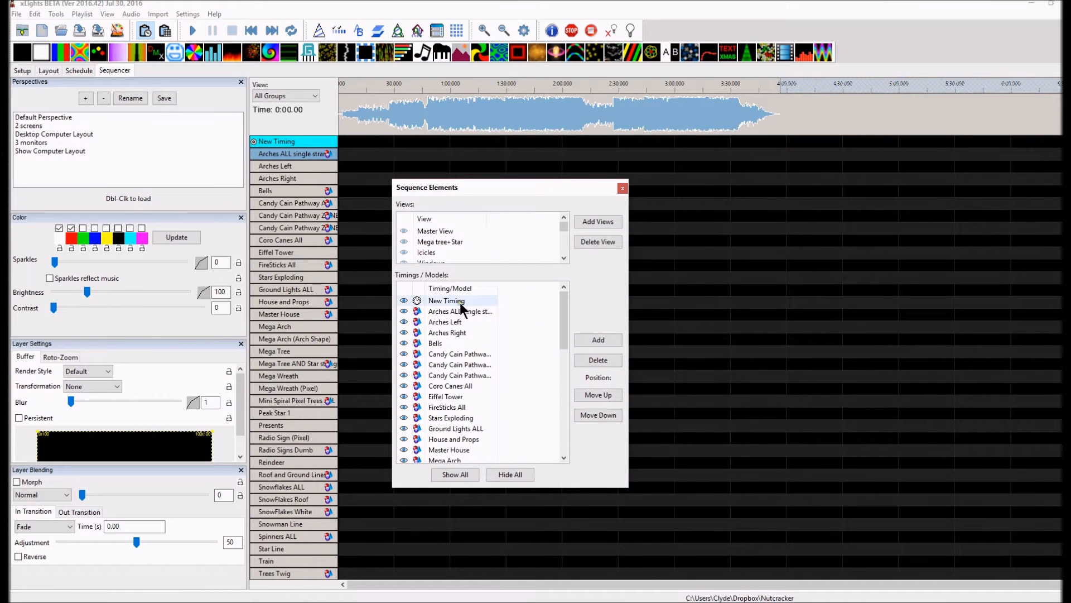
pyautogui.click(591, 345)
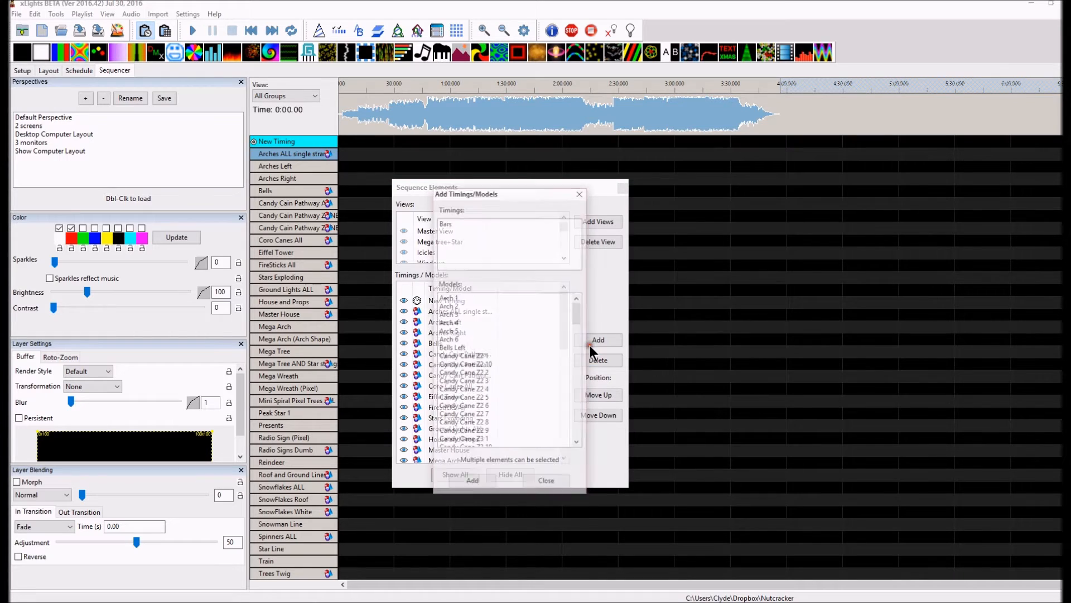
pyautogui.click(443, 222)
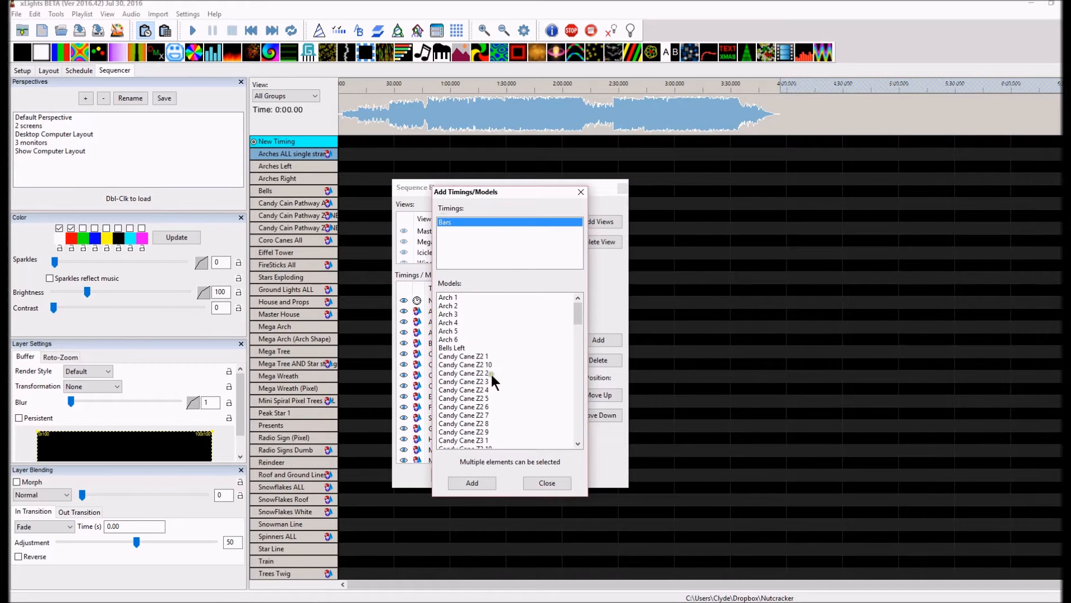
pyautogui.click(476, 482)
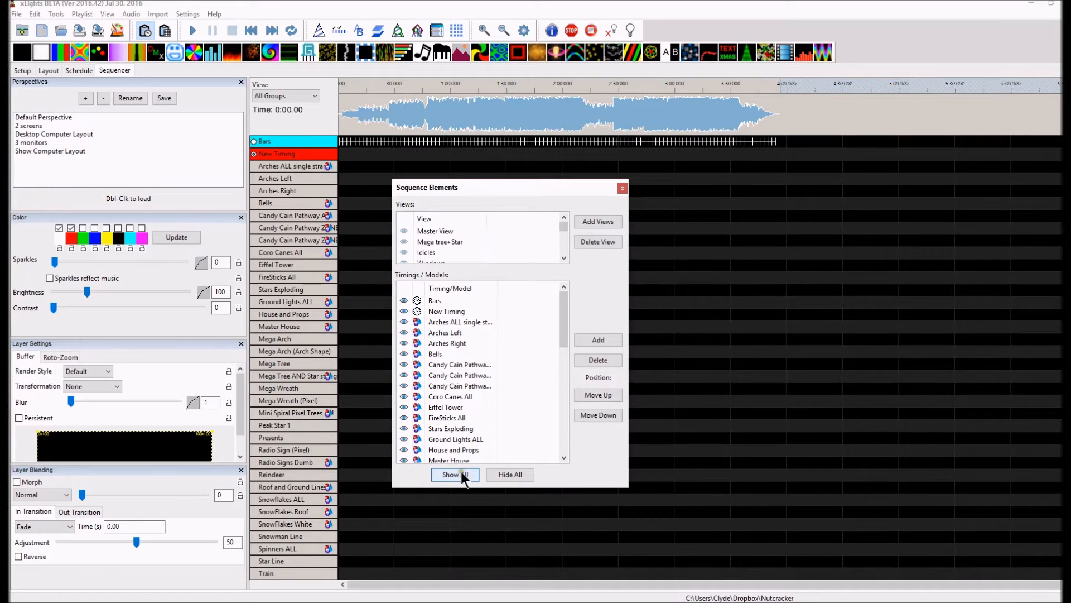
pyautogui.click(622, 188)
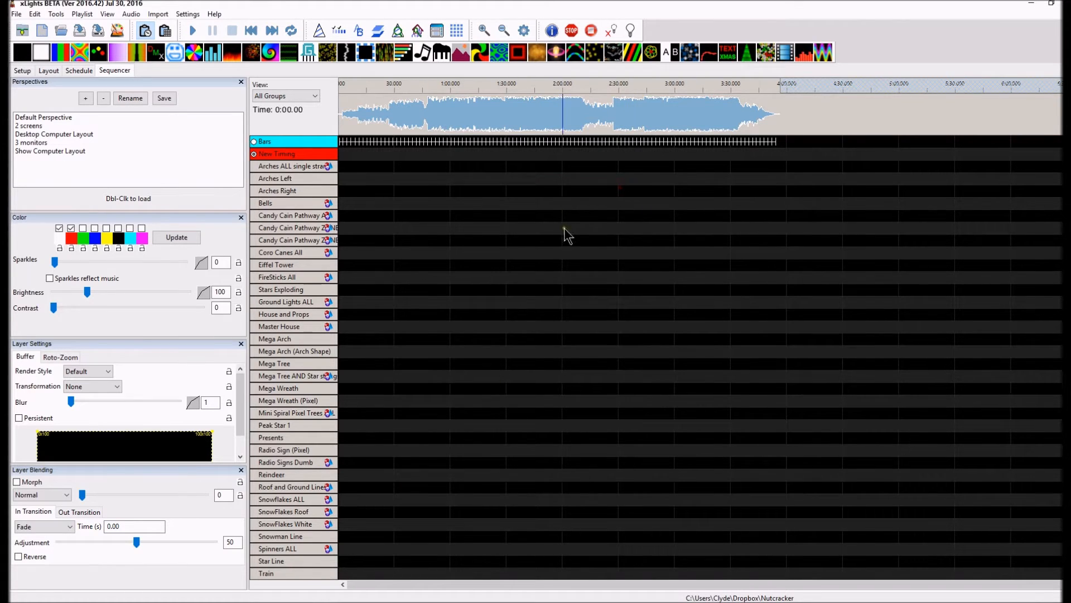
# Start an effects import with the file type set to LOR Music Sequences (*.lms)
pyautogui.click(153, 11)
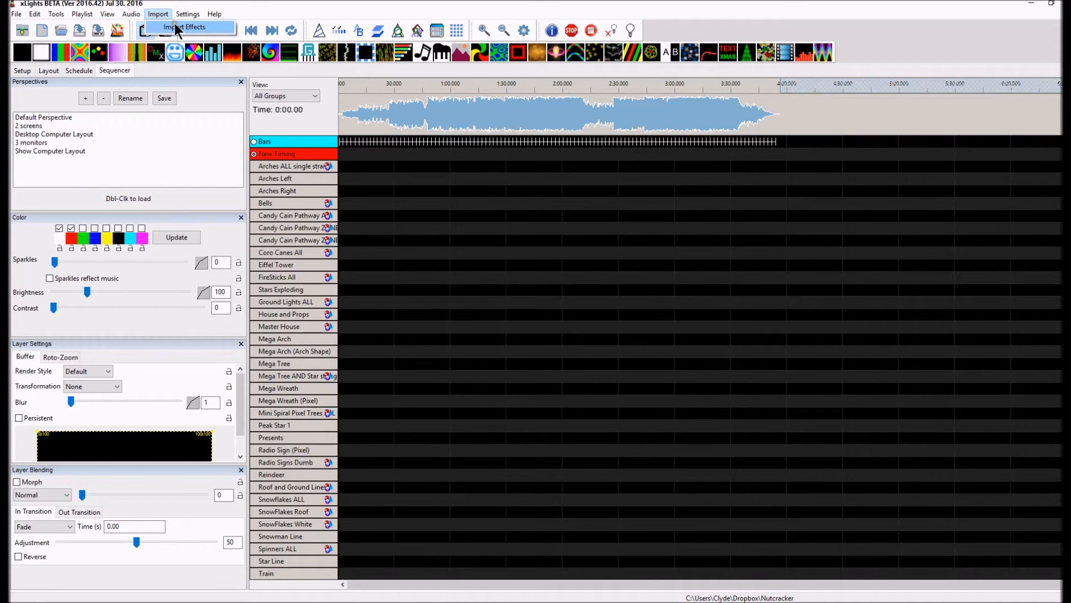
pyautogui.click(175, 26)
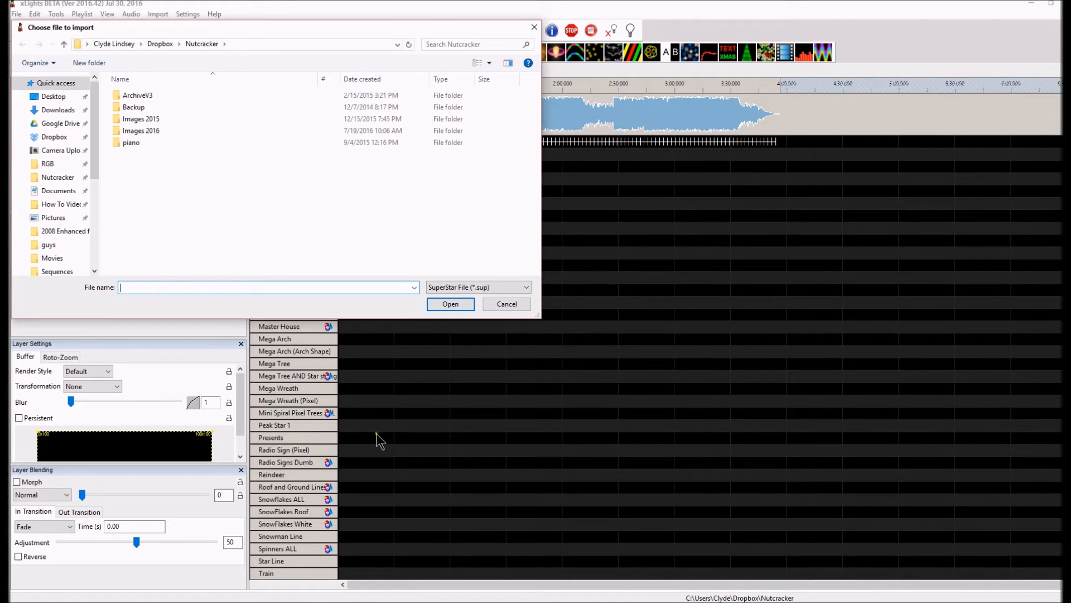
pyautogui.click(474, 289)
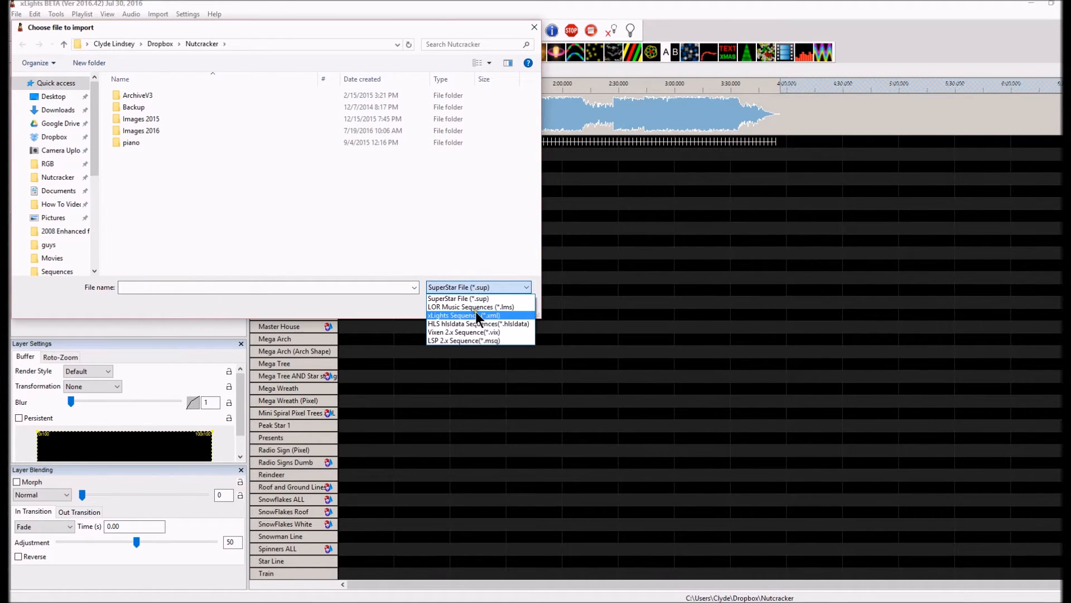
pyautogui.click(473, 307)
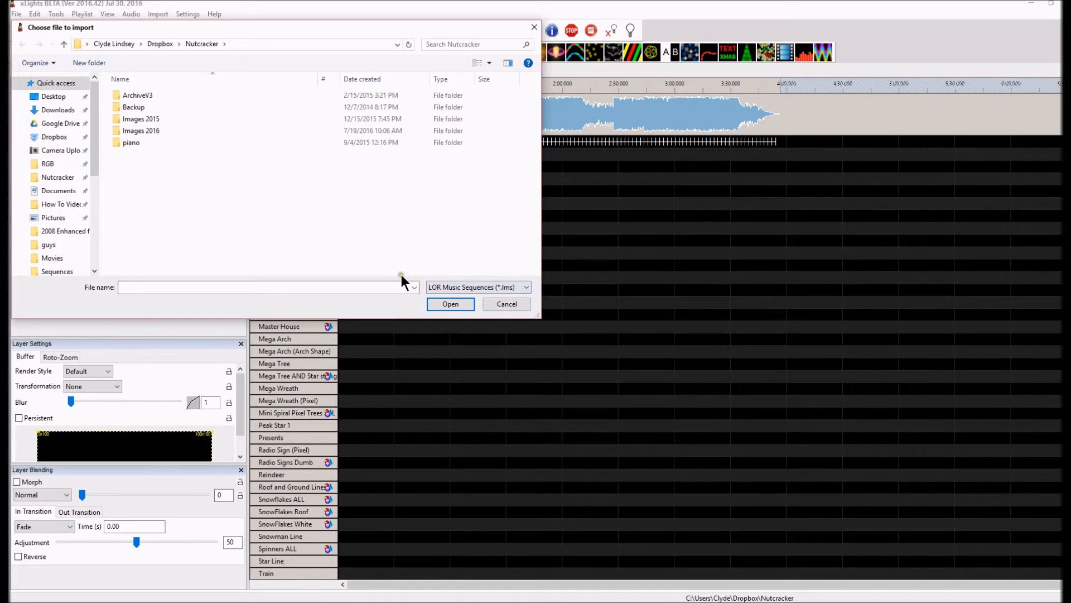
# Open 2016 Last Christmas.lms from the Light-O-Rama Sequences folder in Documents as the file to import
pyautogui.moveTo(92, 160); pyautogui.dragTo(93, 163)
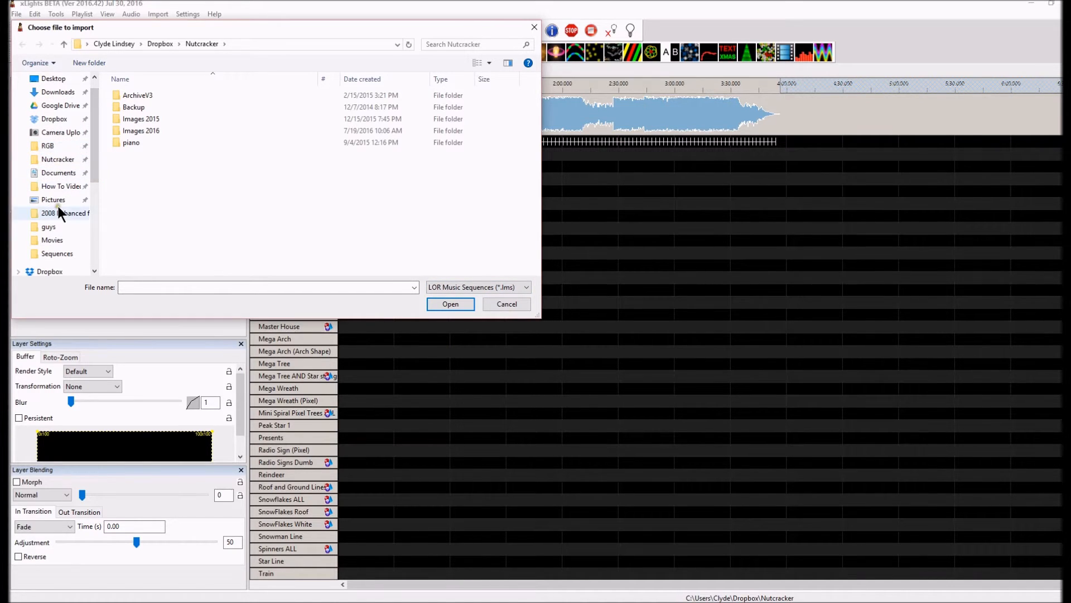
pyautogui.click(55, 173)
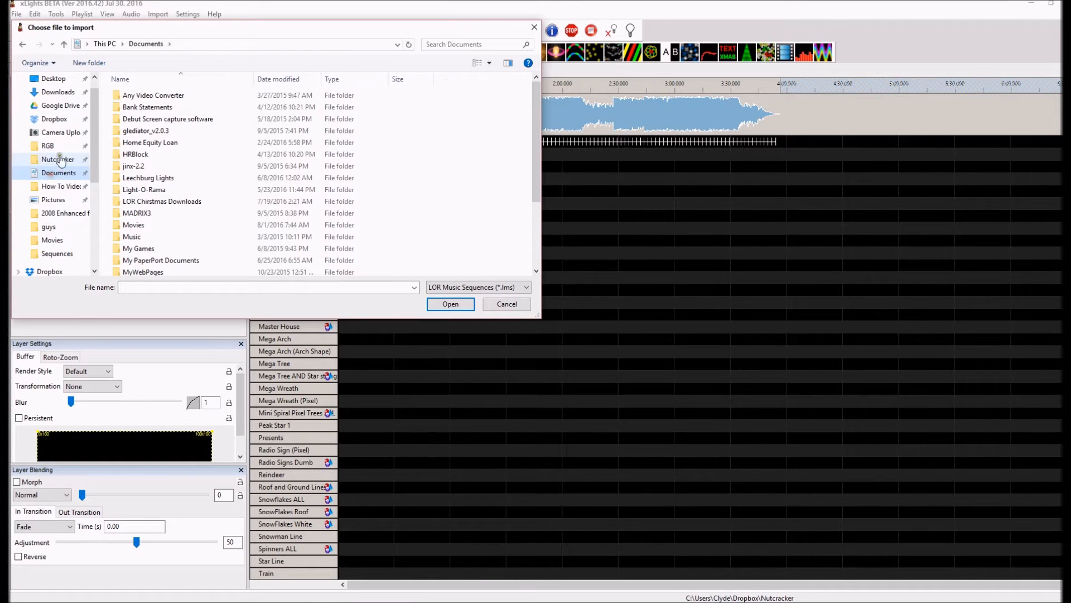
pyautogui.scroll(1, 61, 161)
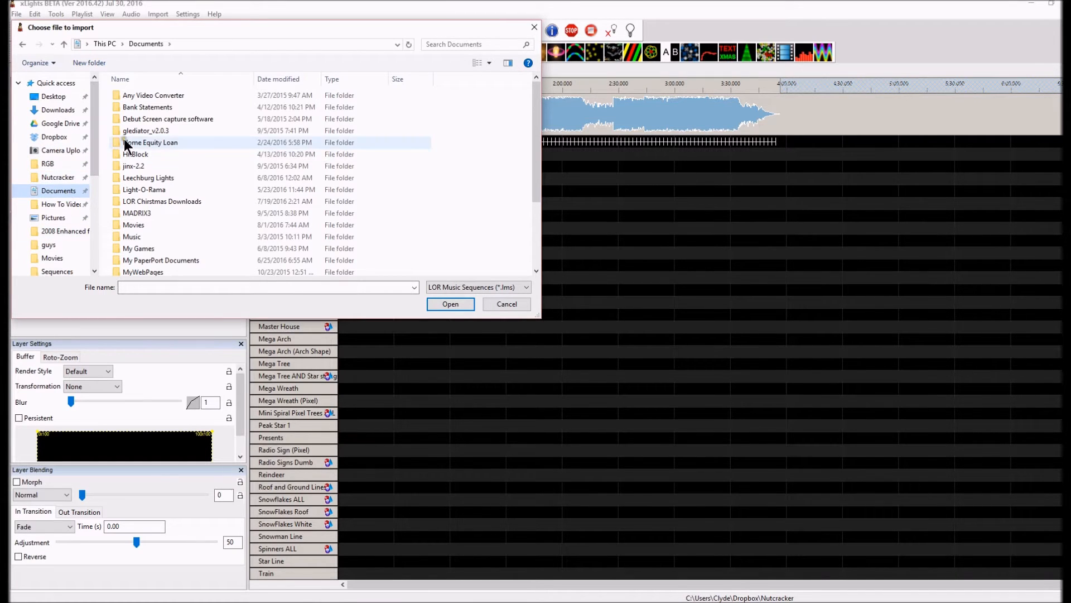
pyautogui.doubleClick(143, 189)
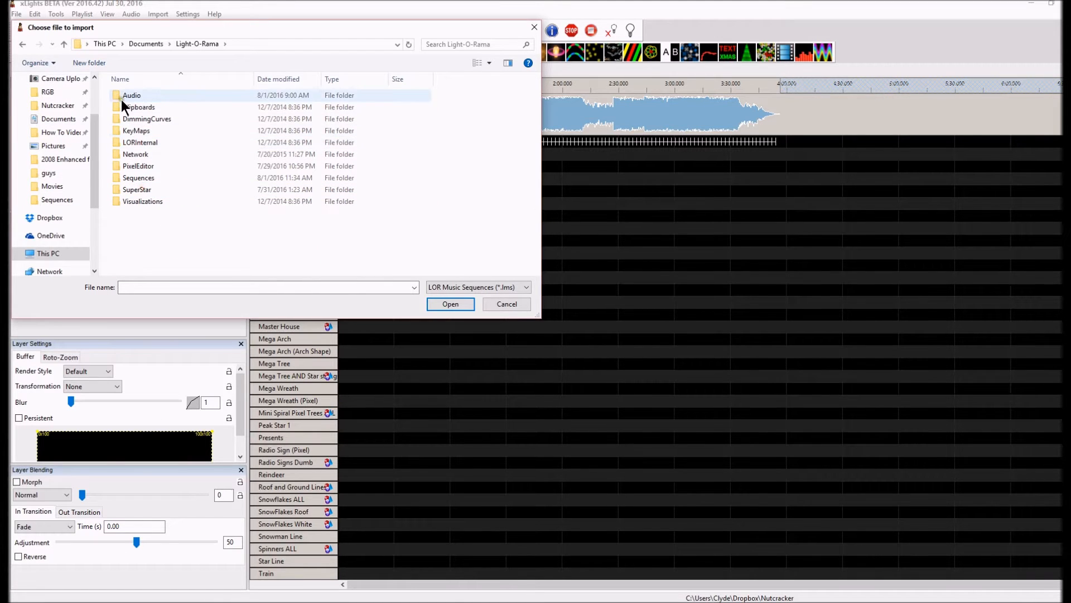
pyautogui.click(129, 152)
pyautogui.doubleClick(129, 153)
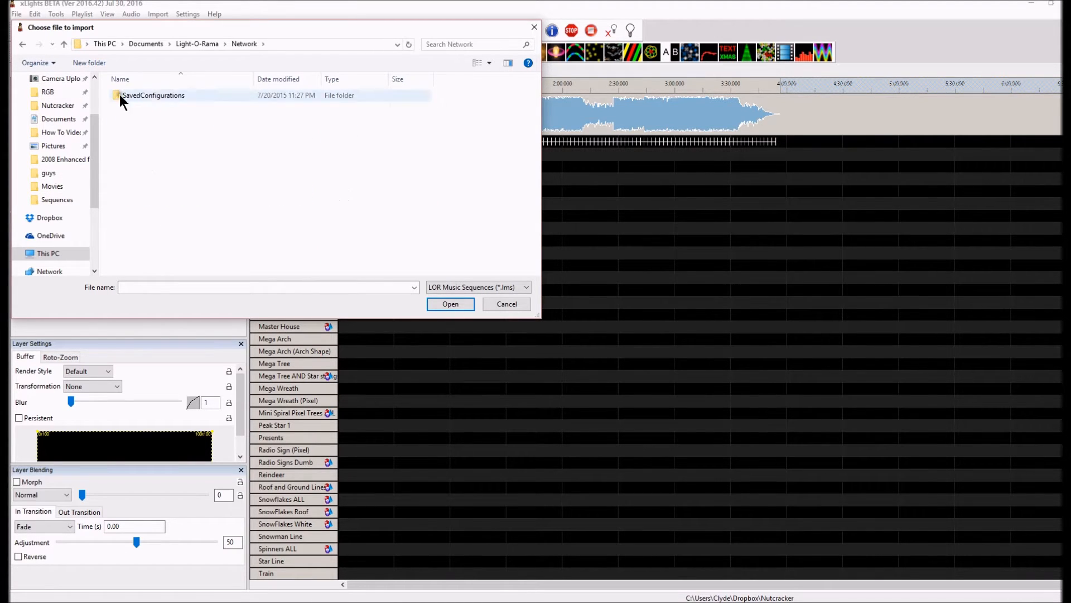
pyautogui.hotkey('alt', 'Left')
pyautogui.doubleClick(134, 178)
pyautogui.click(136, 175)
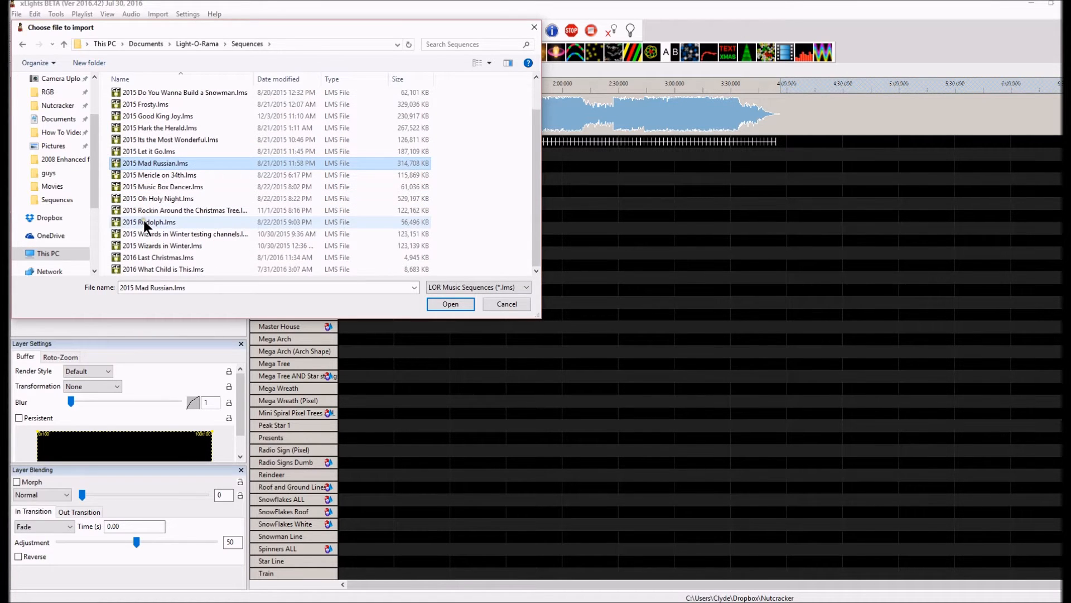
pyautogui.doubleClick(140, 253)
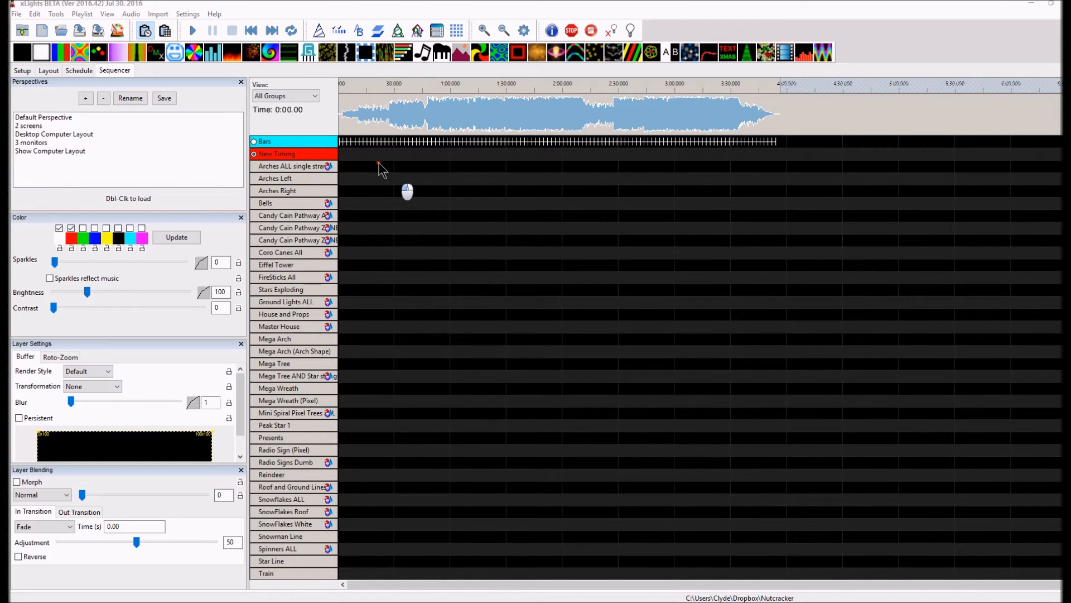
# Add the Radio Signs Dumb model for import in the channel mapping of 2016 Last Christmas.lms
pyautogui.moveTo(179, 52); pyautogui.dragTo(521, 150)
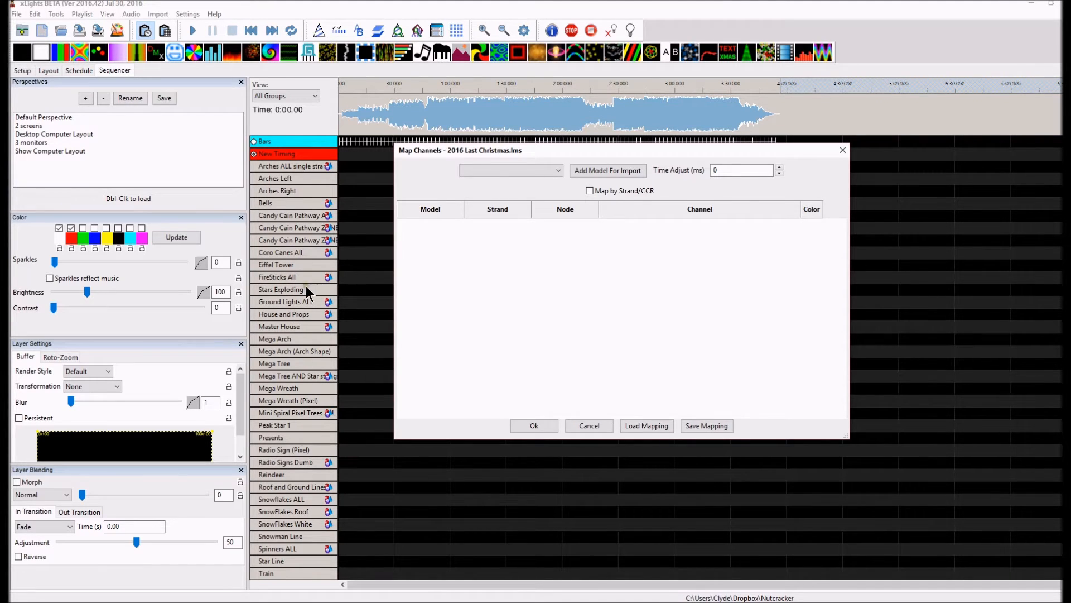
pyautogui.click(523, 170)
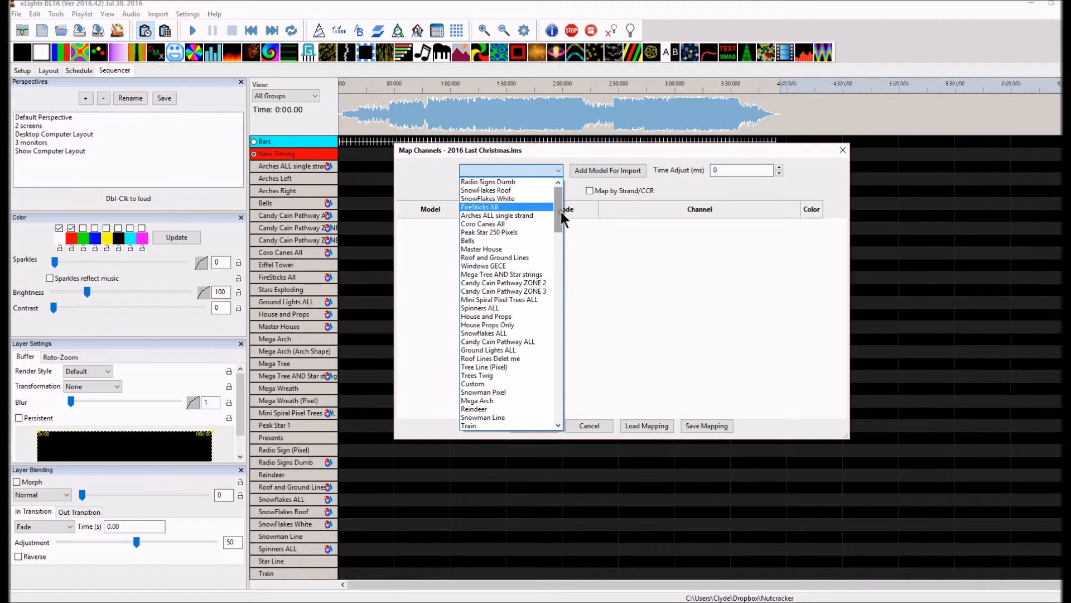
pyautogui.moveTo(560, 212); pyautogui.dragTo(551, 186)
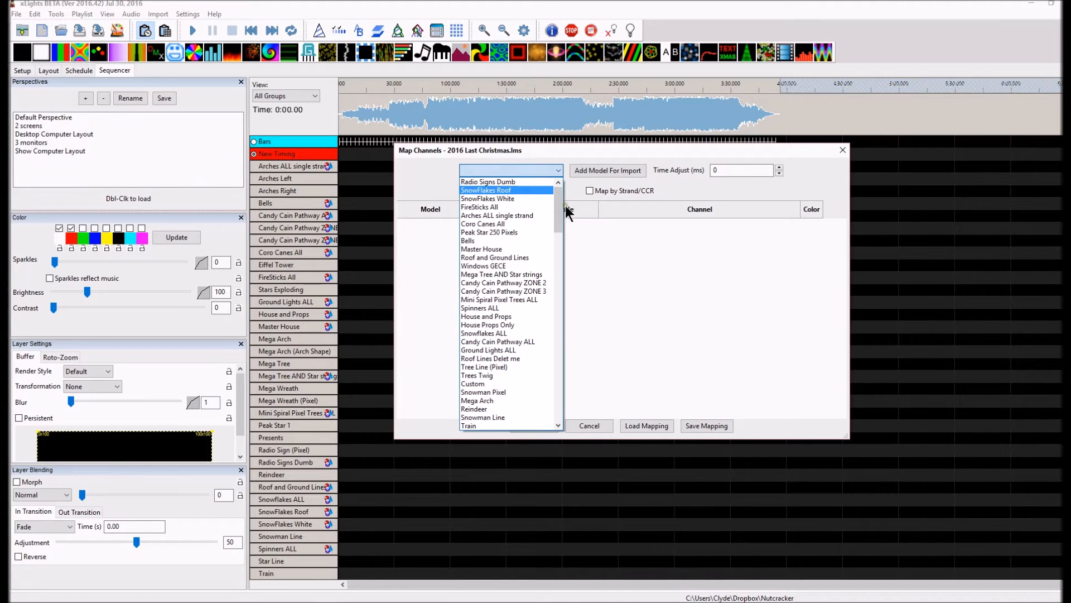
pyautogui.click(497, 182)
pyautogui.click(604, 172)
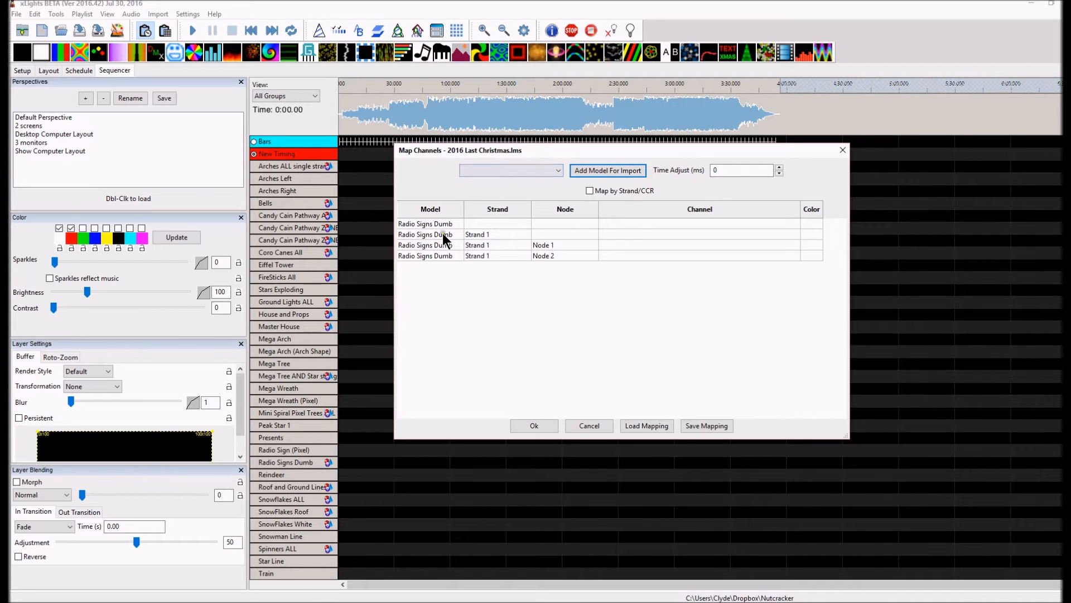
# Add the Mega Arch (Arch Shape), Windows Down, Windows Up, Trees Twig, Reindeer and Snowman Line models for import
pyautogui.click(558, 170)
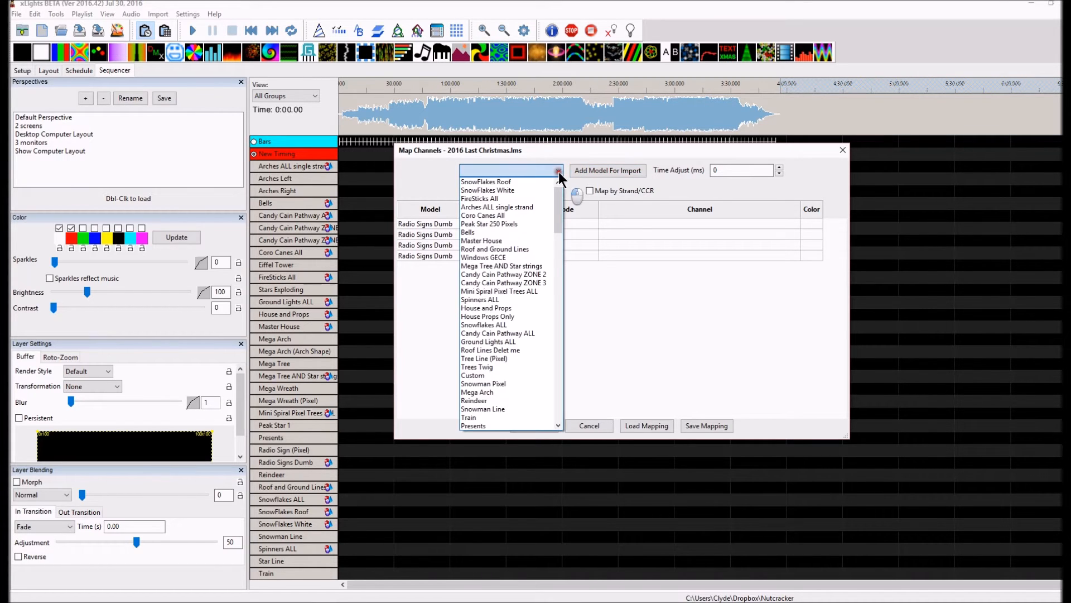
pyautogui.scroll(-1, 554, 205)
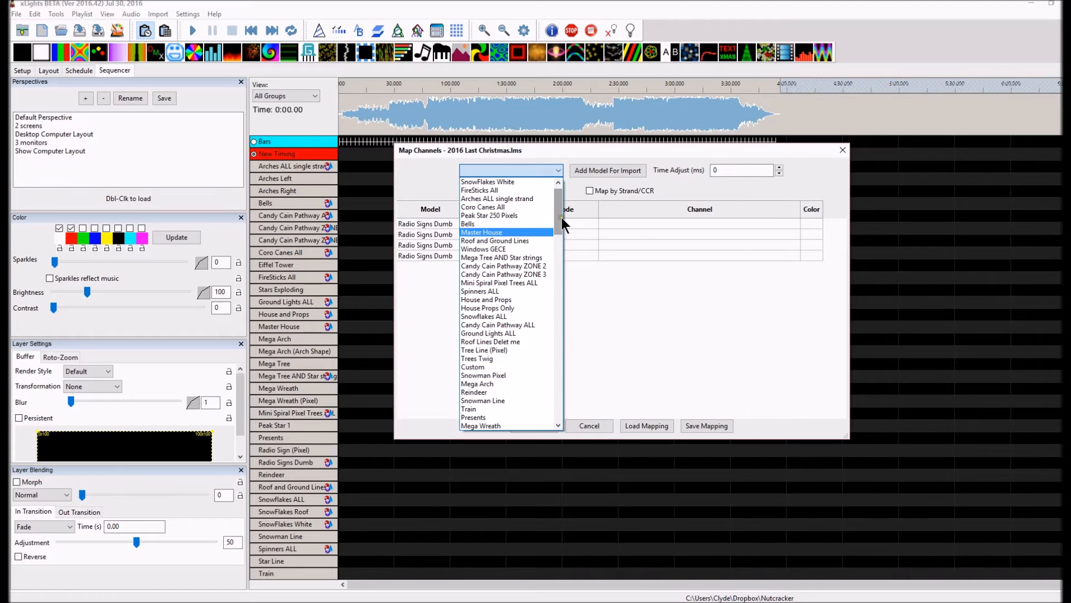
pyautogui.moveTo(561, 217)
pyautogui.mouseDown()
pyautogui.moveTo(561, 283)
pyautogui.moveTo(558, 223)
pyautogui.mouseUp()
pyautogui.click(508, 169)
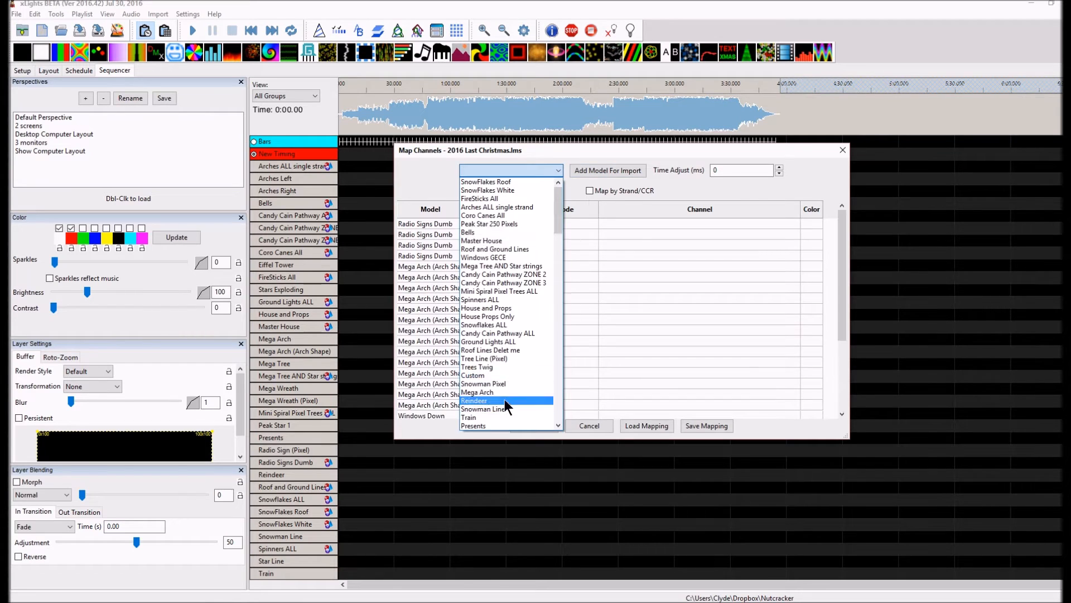
pyautogui.click(519, 409)
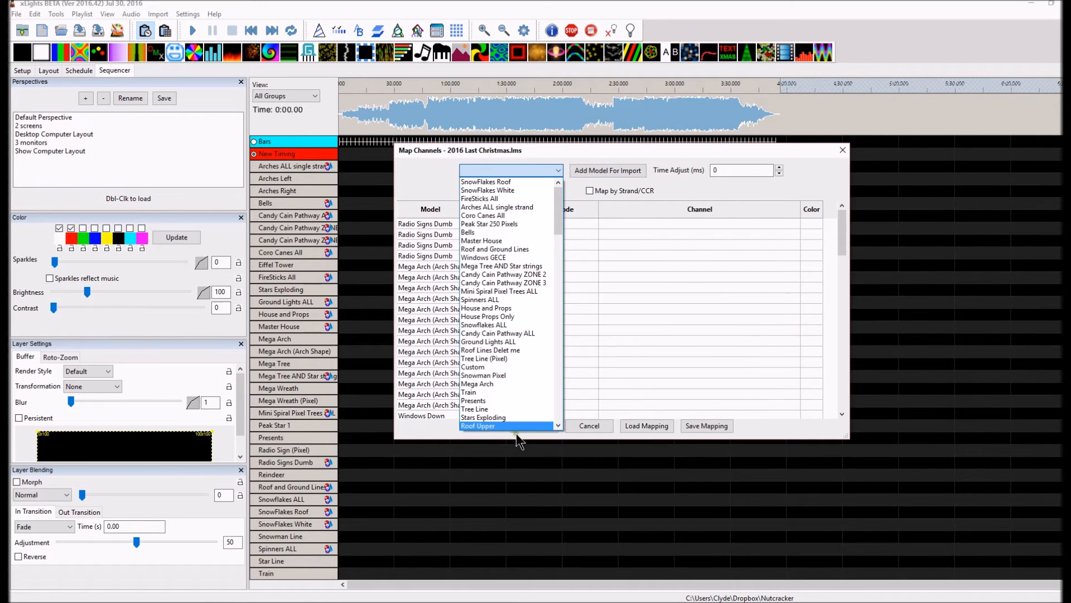
# Add further models to the channel mapping, including Roof Upper and Snowflakes ALL
pyautogui.scroll(-5, 503, 344)
pyautogui.click(565, 172)
pyautogui.click(558, 170)
pyautogui.scroll(-5, 502, 390)
pyautogui.scroll(-8, 485, 349)
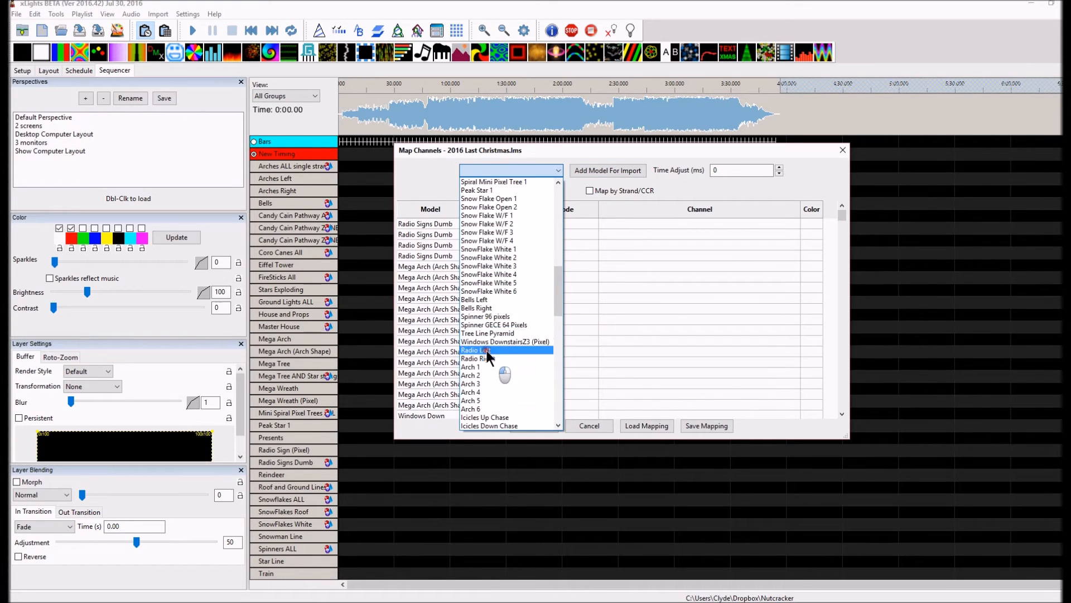
pyautogui.click(488, 288)
pyautogui.hotkey('alt', 'Down')
pyautogui.scroll(-8, 505, 357)
pyautogui.scroll(8, 478, 216)
pyautogui.click(558, 182)
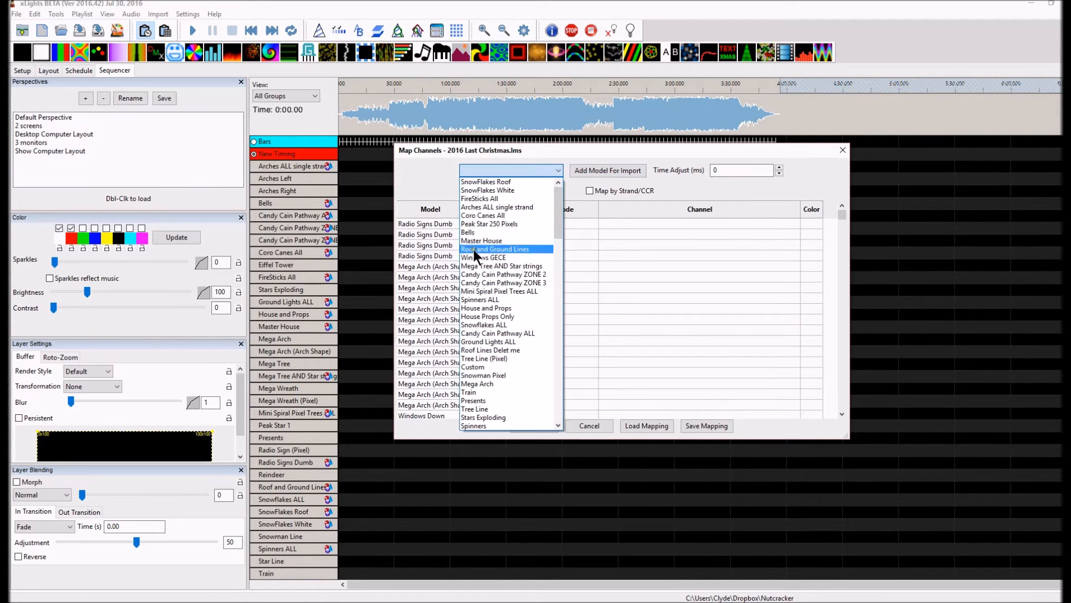
pyautogui.click(479, 324)
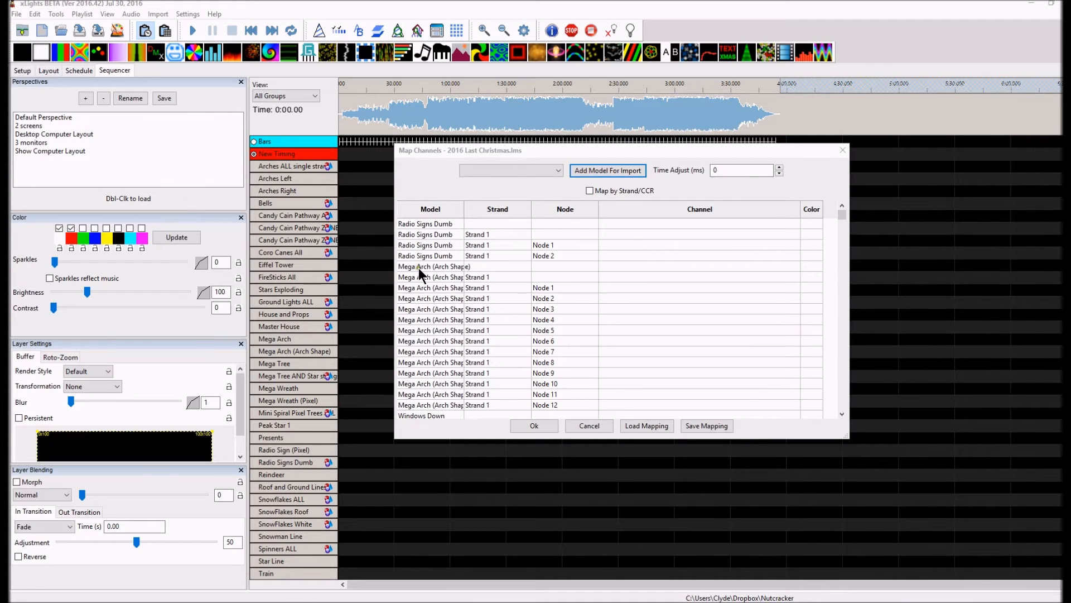
# Examine the strand and node rows of the added models, ending on the channel cell for Windows Down Node 1
pyautogui.scroll(-1, 417, 266)
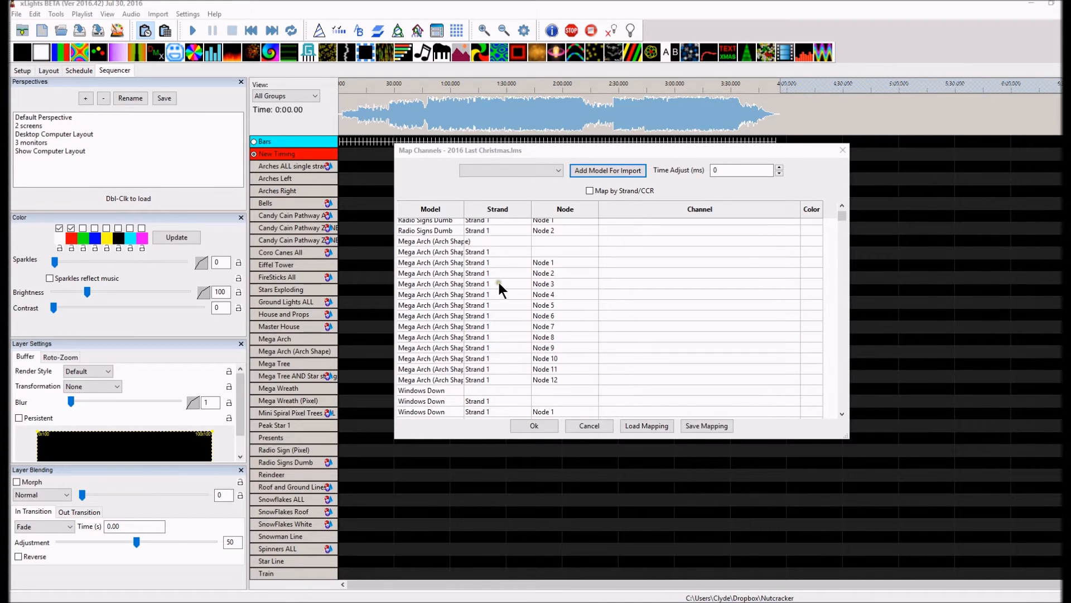
pyautogui.scroll(-2, 578, 330)
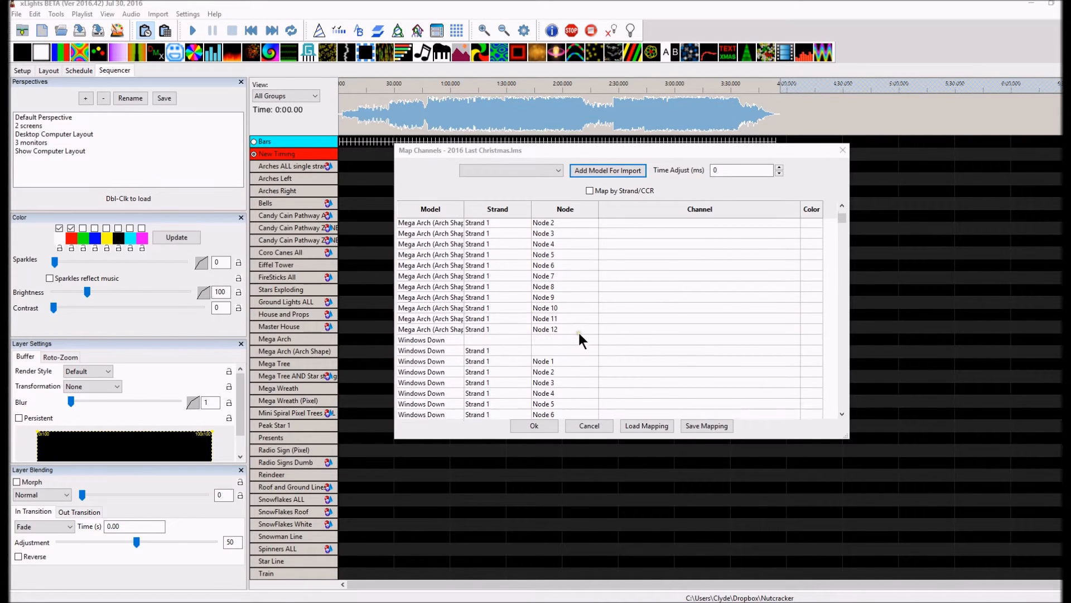
pyautogui.click(546, 337)
pyautogui.click(416, 340)
pyautogui.scroll(-3, 439, 301)
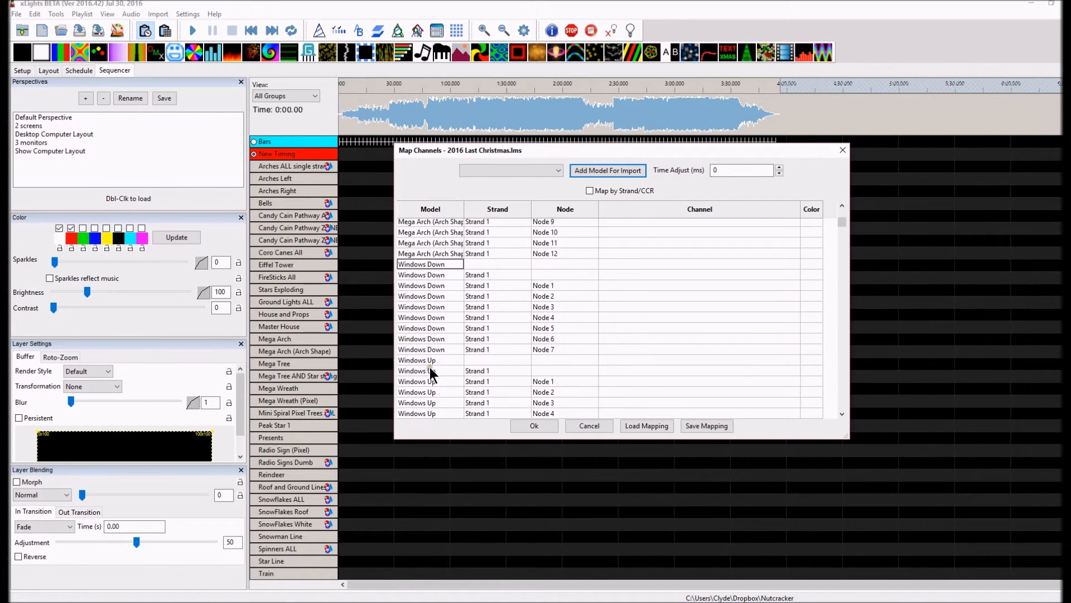
pyautogui.moveTo(421, 360); pyautogui.dragTo(453, 268)
pyautogui.click(621, 284)
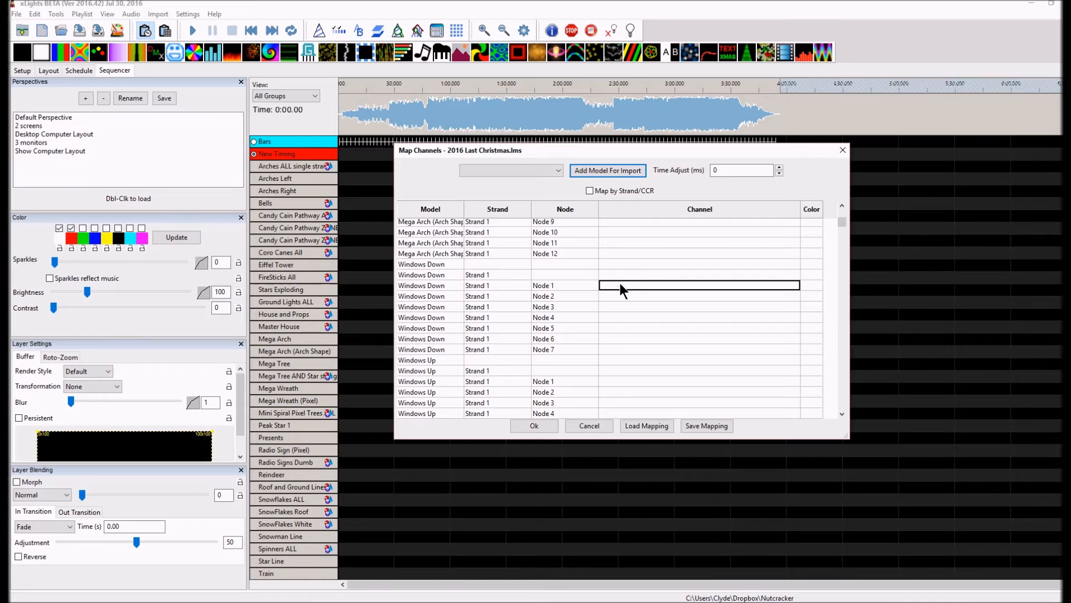
# Place the Light-O-Rama Sequence Editor beside the xLights channel mapping and close its animation window
pyautogui.moveTo(577, 148); pyautogui.dragTo(292, 180)
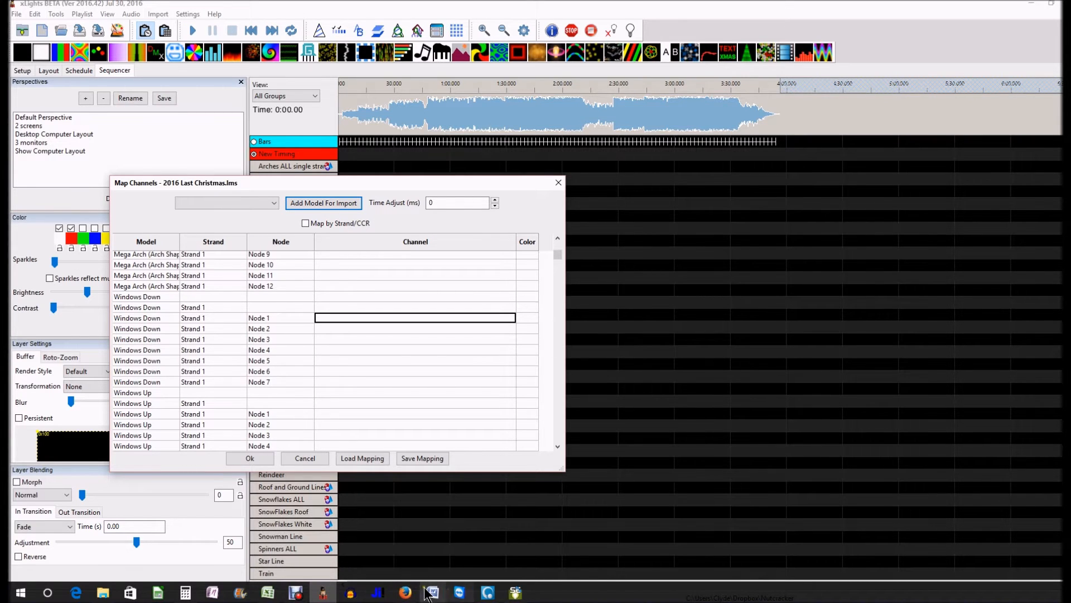
pyautogui.click(513, 594)
pyautogui.click(477, 541)
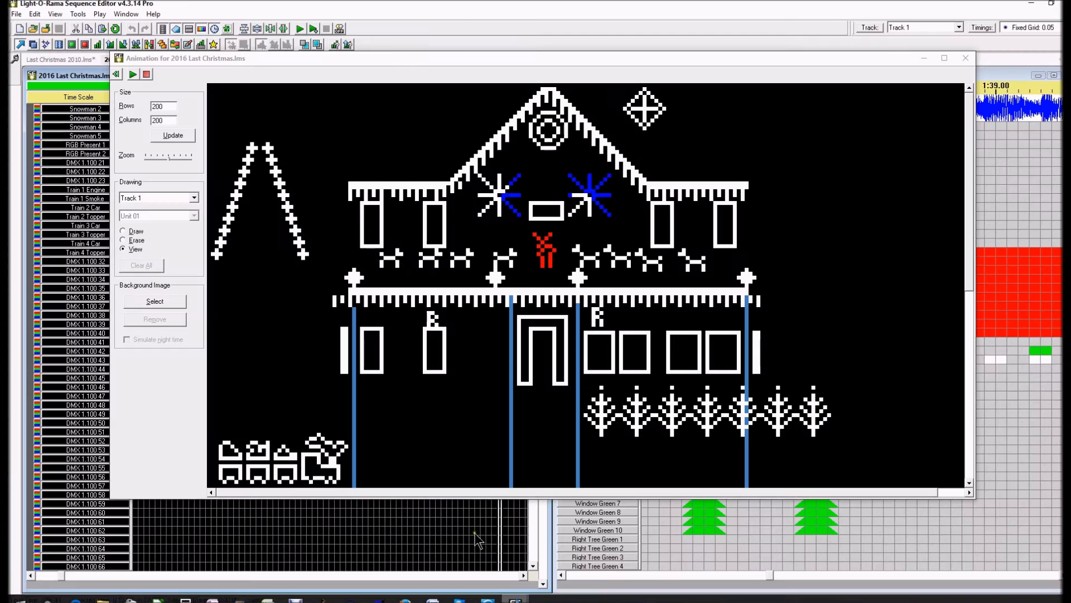
pyautogui.click(965, 58)
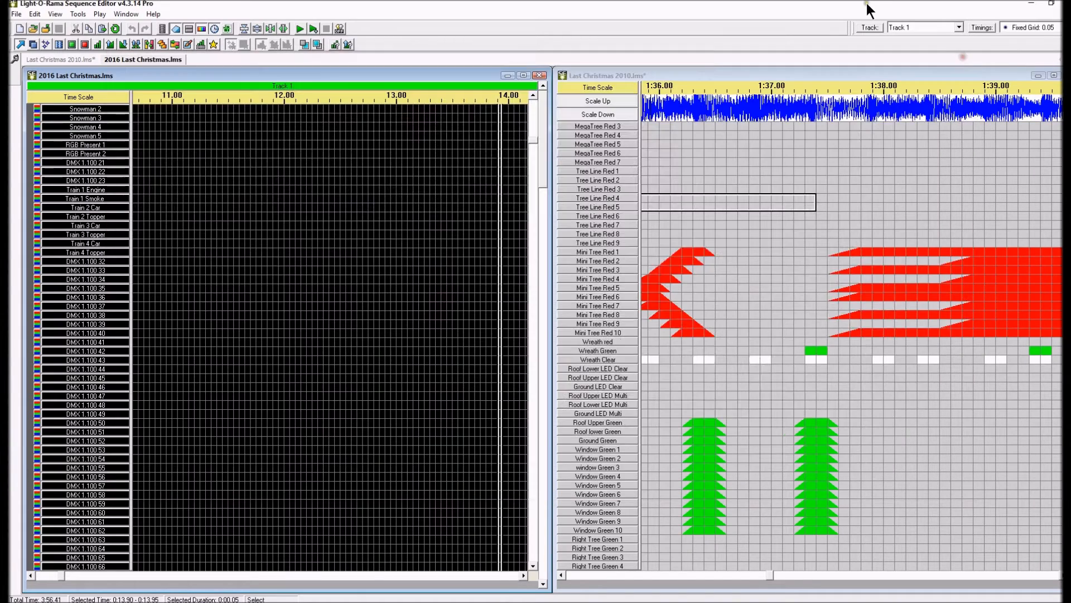
pyautogui.doubleClick(835, 5)
pyautogui.moveTo(834, 18); pyautogui.dragTo(1069, 78)
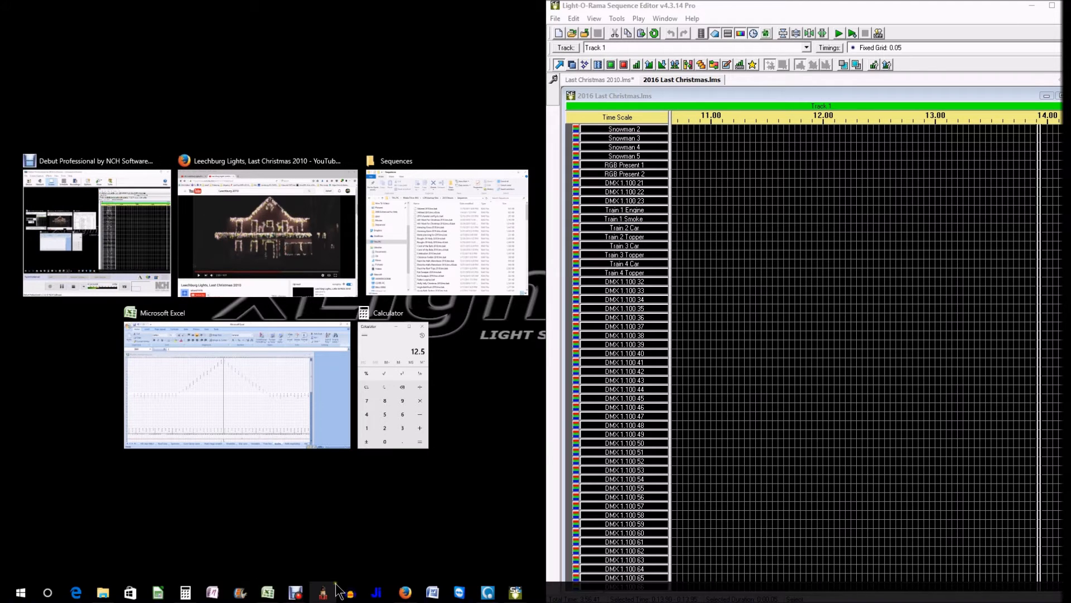
pyautogui.click(319, 593)
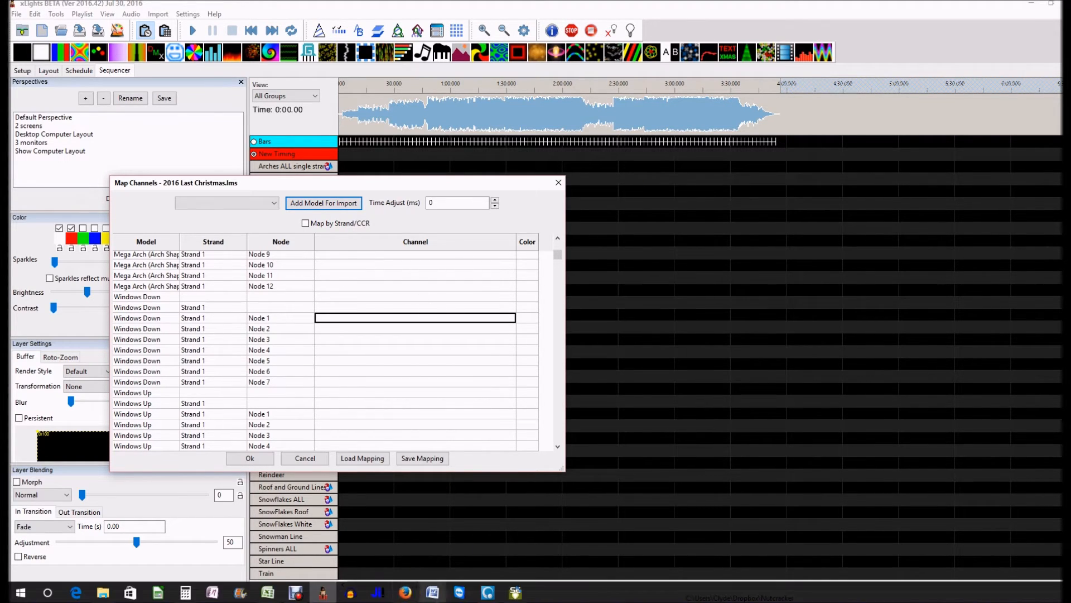
pyautogui.click(515, 593)
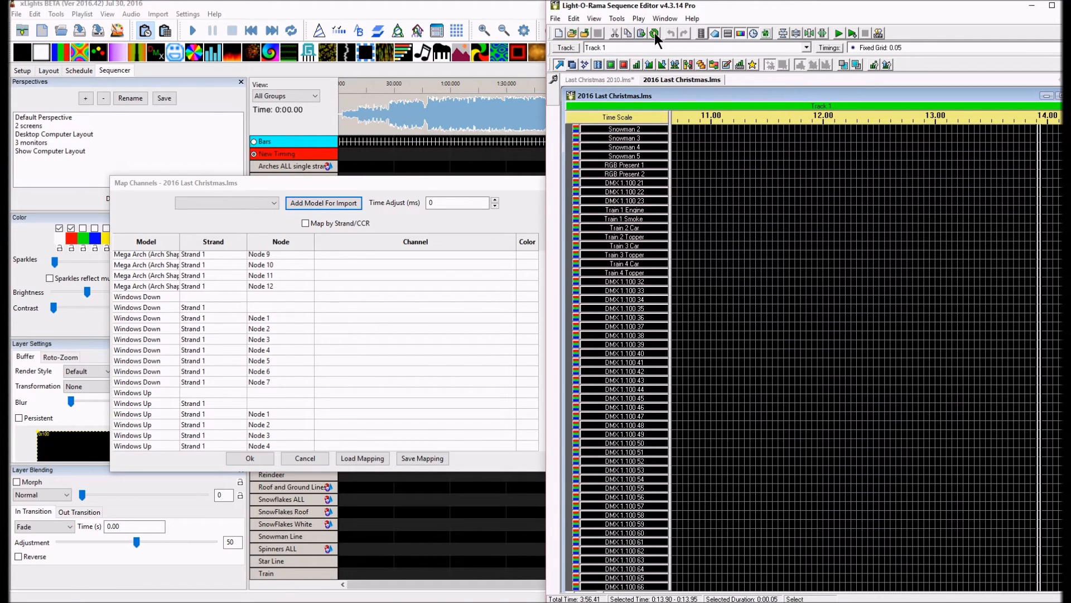
# Examine the Track 1 channel configuration of the 2016 Last Christmas sequence and close it
pyautogui.click(617, 18)
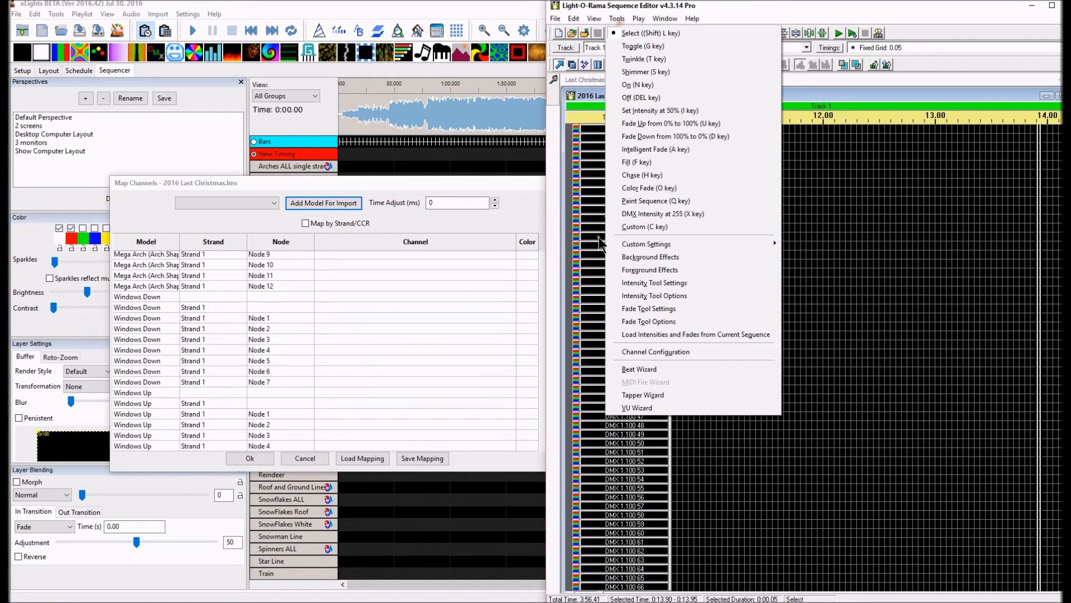
pyautogui.click(642, 352)
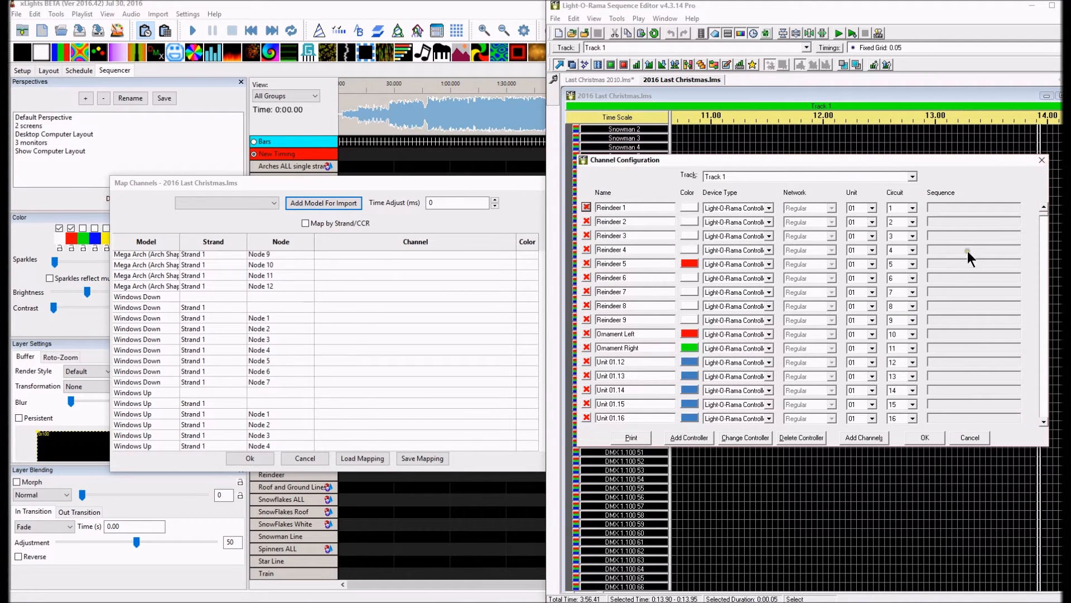
pyautogui.click(1041, 161)
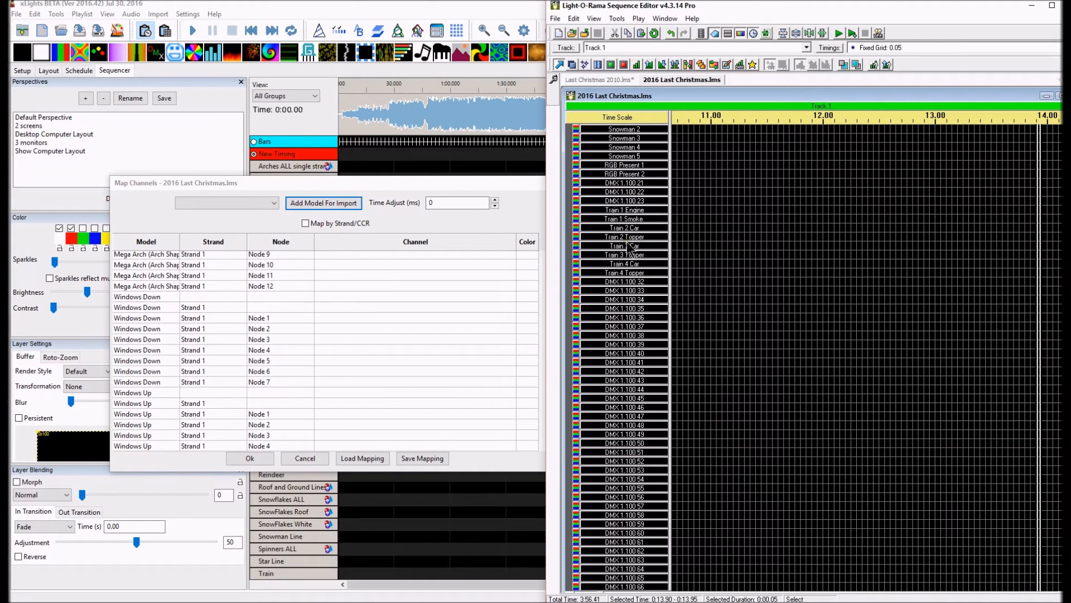
# Enlarge the channel rows and examine the channel names in the 2016 Last Christmas sequence grid
pyautogui.scroll(2, 715, 204)
pyautogui.scroll(1, 649, 150)
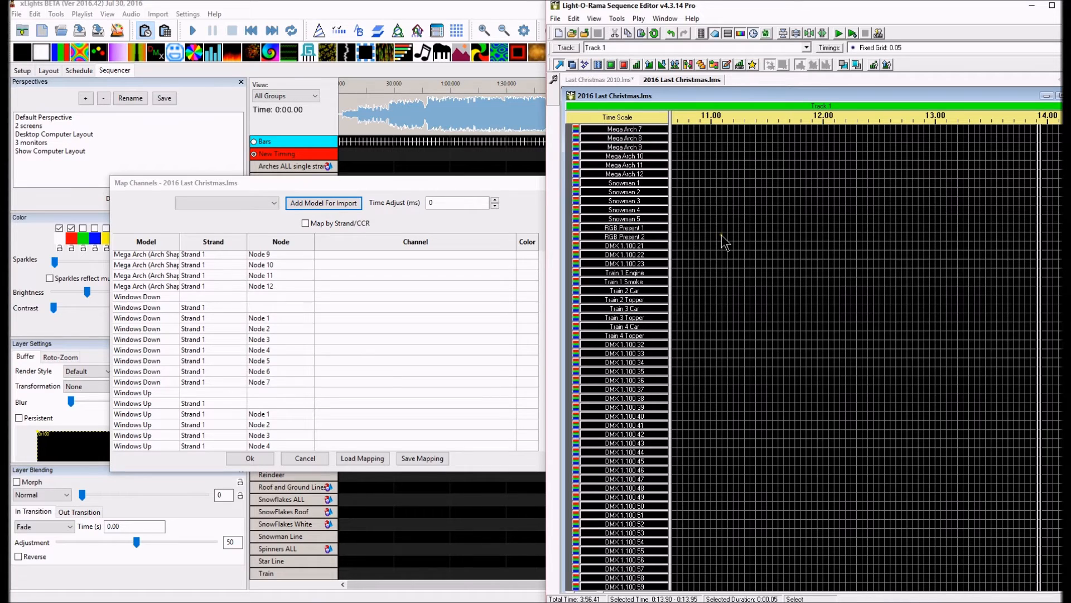
pyautogui.moveTo(724, 242)
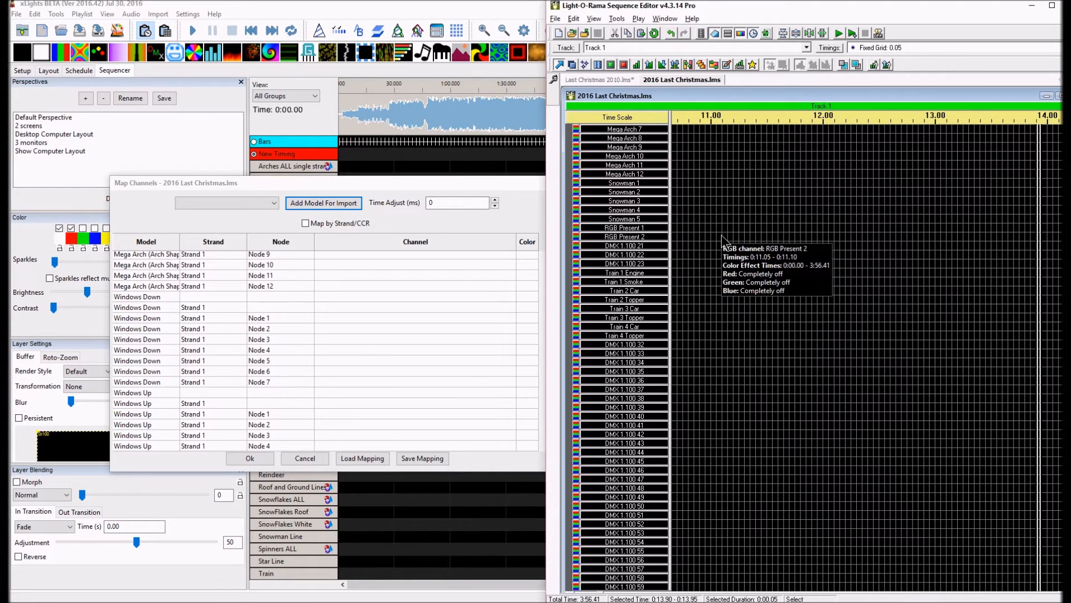
pyautogui.click(708, 246)
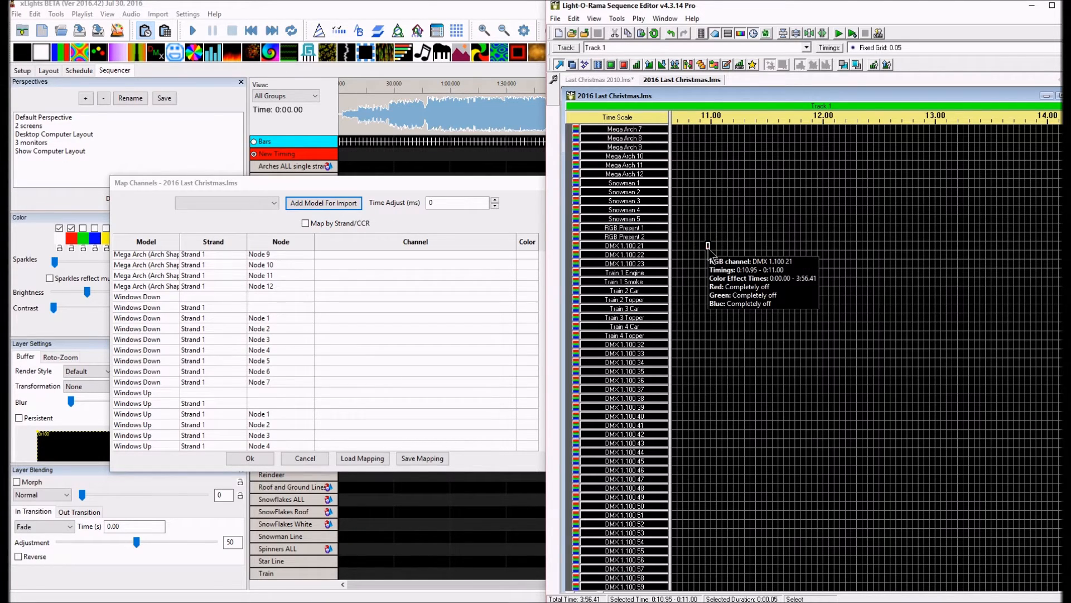
pyautogui.scroll(-3, 708, 246)
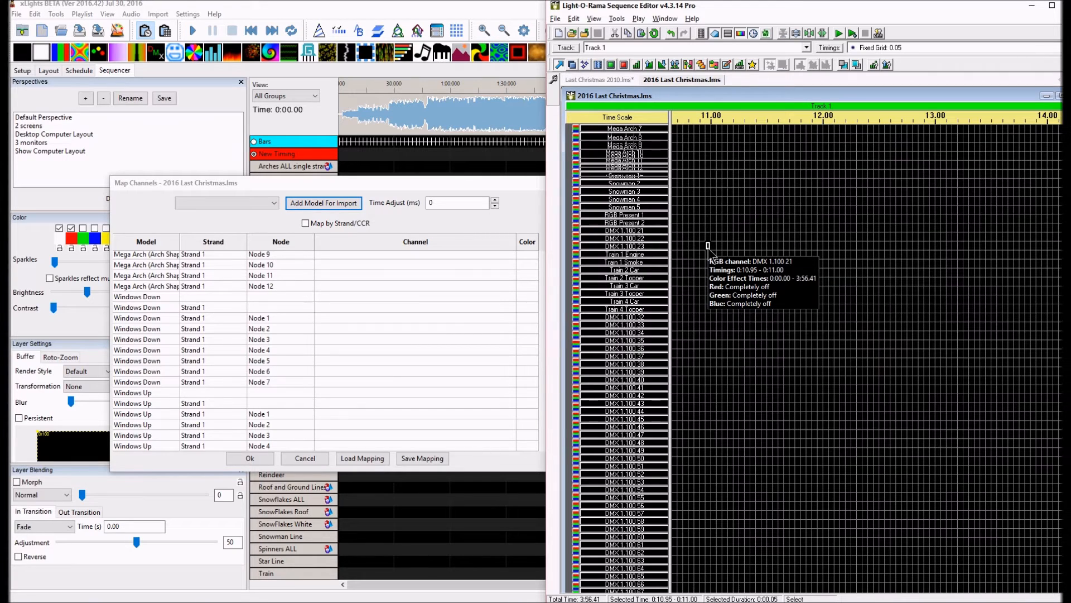
pyautogui.scroll(3, 708, 250)
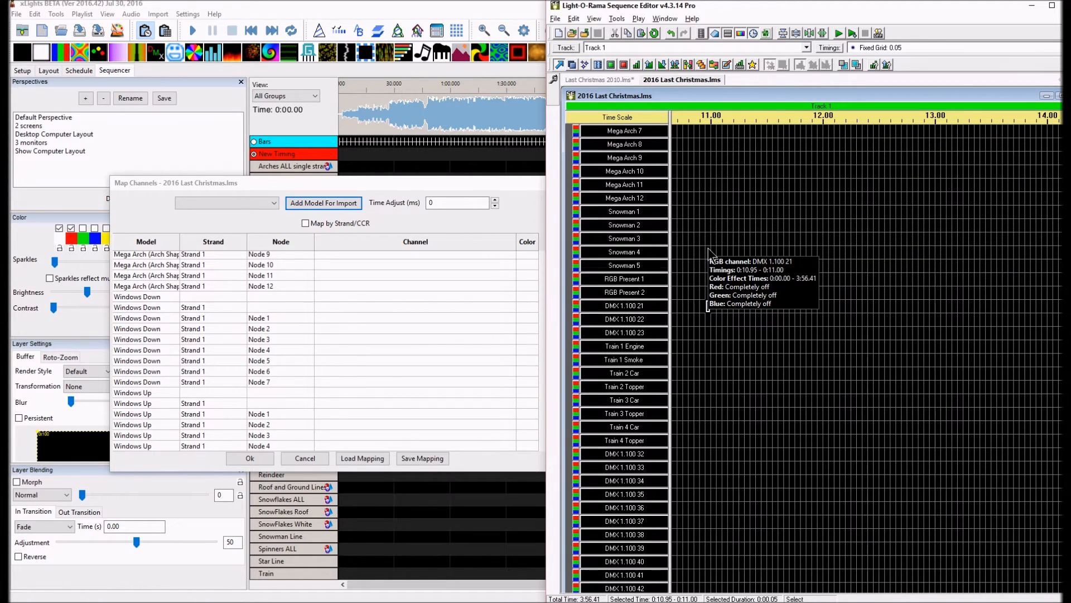
pyautogui.scroll(2, 708, 249)
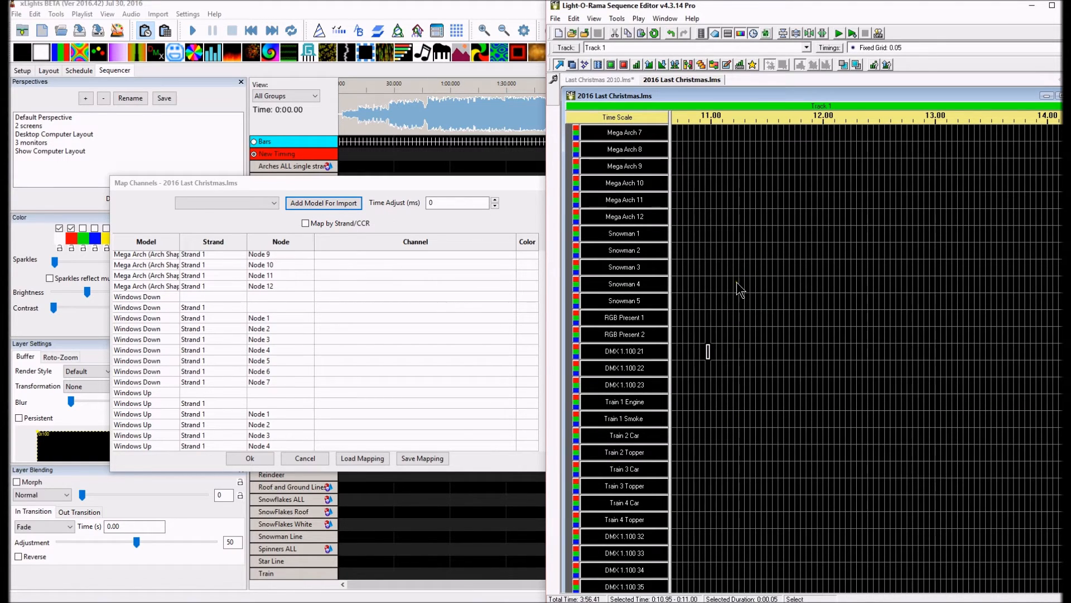
pyautogui.scroll(5, 728, 279)
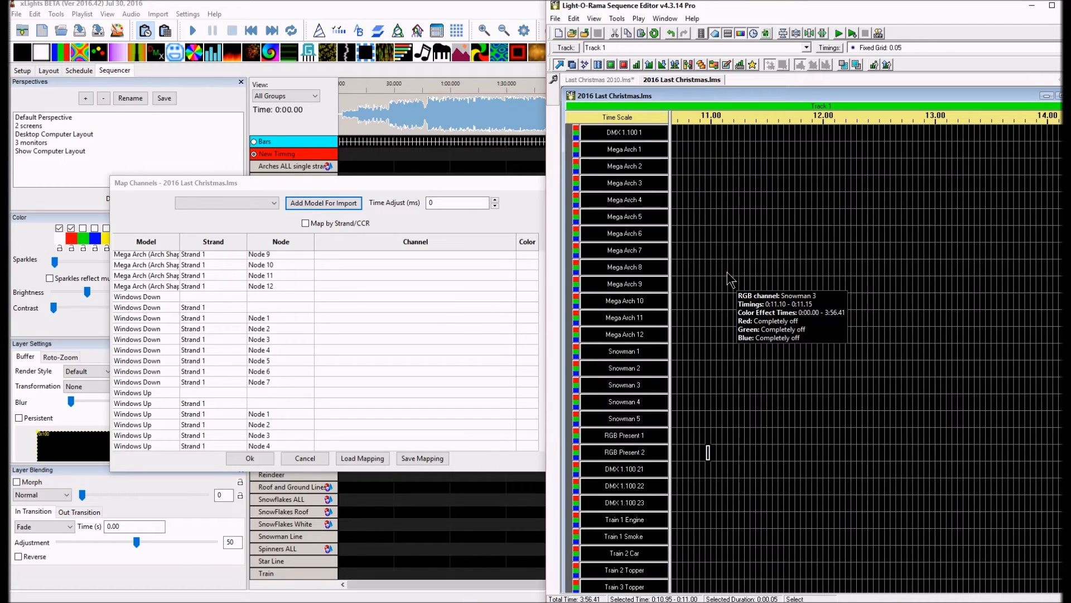
pyautogui.scroll(3, 728, 279)
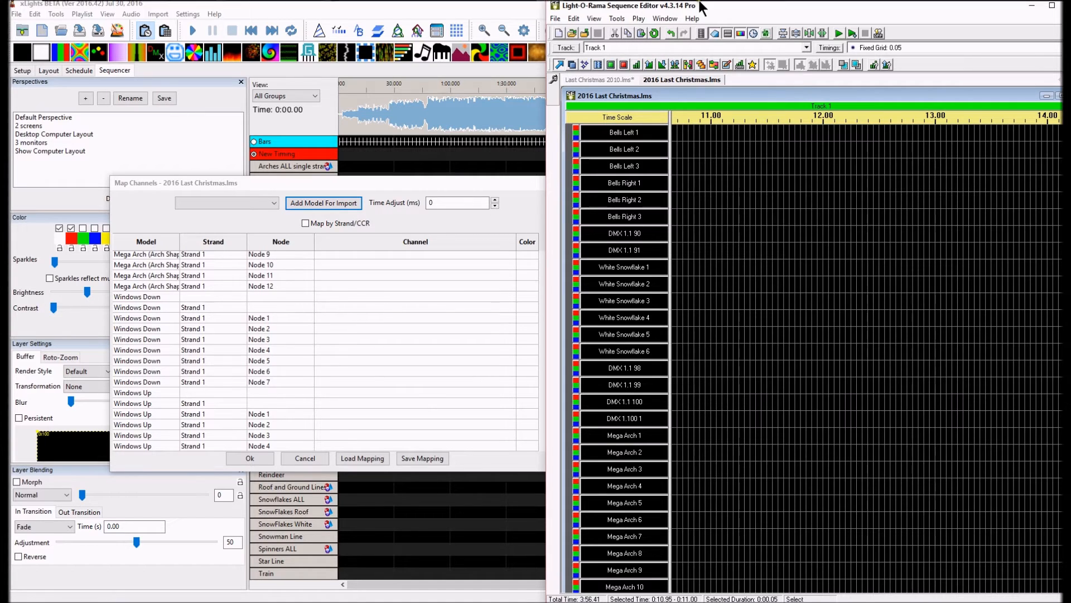
# Move the Sequence Editor away, reposition the Map Channels dialog, and map Windows Down Node 1 to the channel Window 6a,b,c
pyautogui.moveTo(709, 11); pyautogui.dragTo(552, 0)
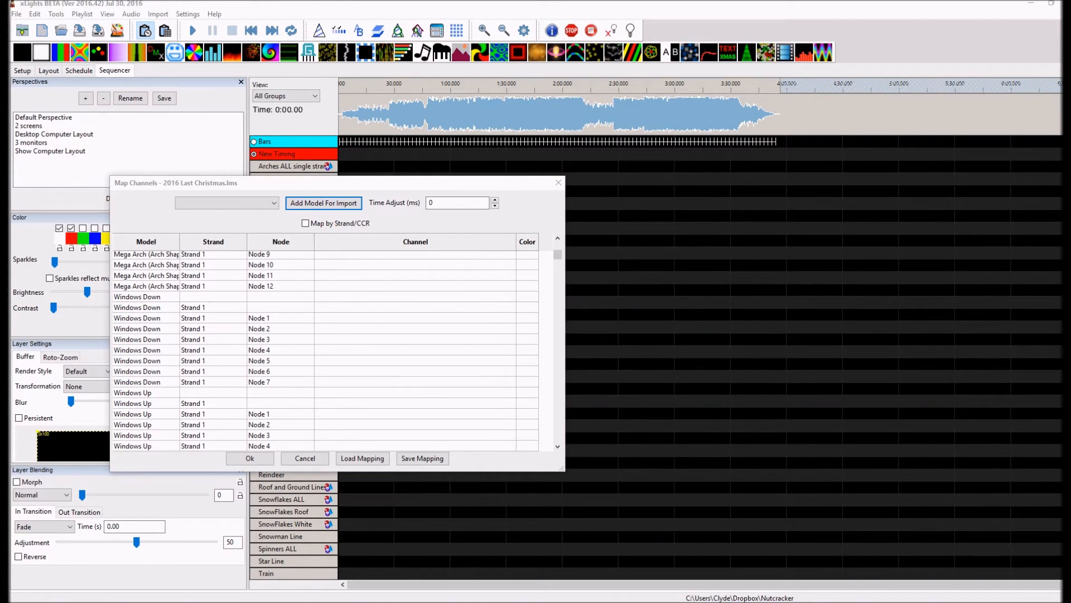
pyautogui.moveTo(379, 192); pyautogui.dragTo(625, 172)
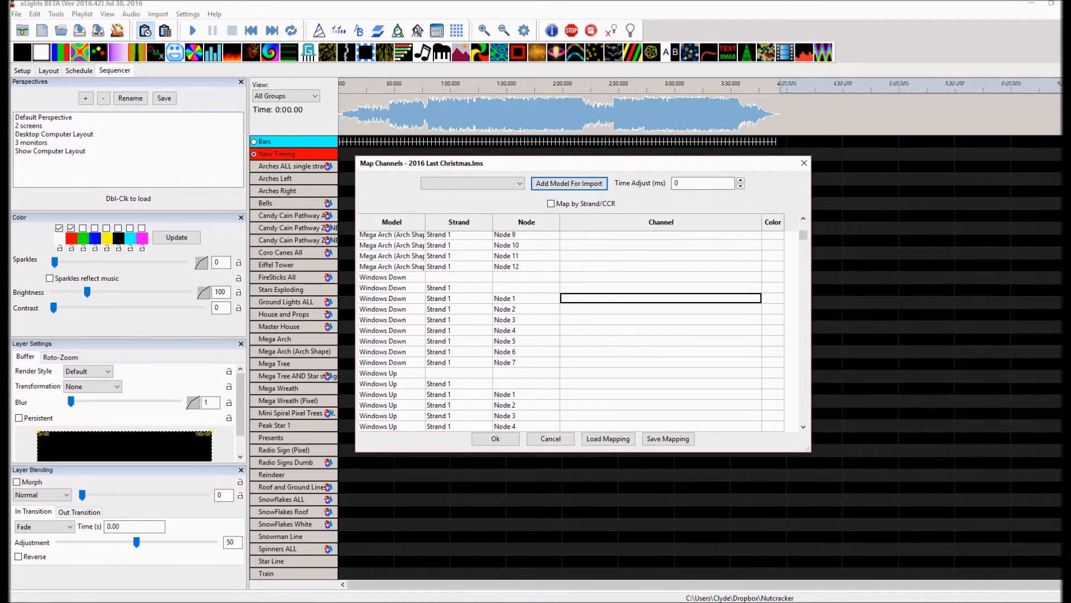
pyautogui.click(566, 299)
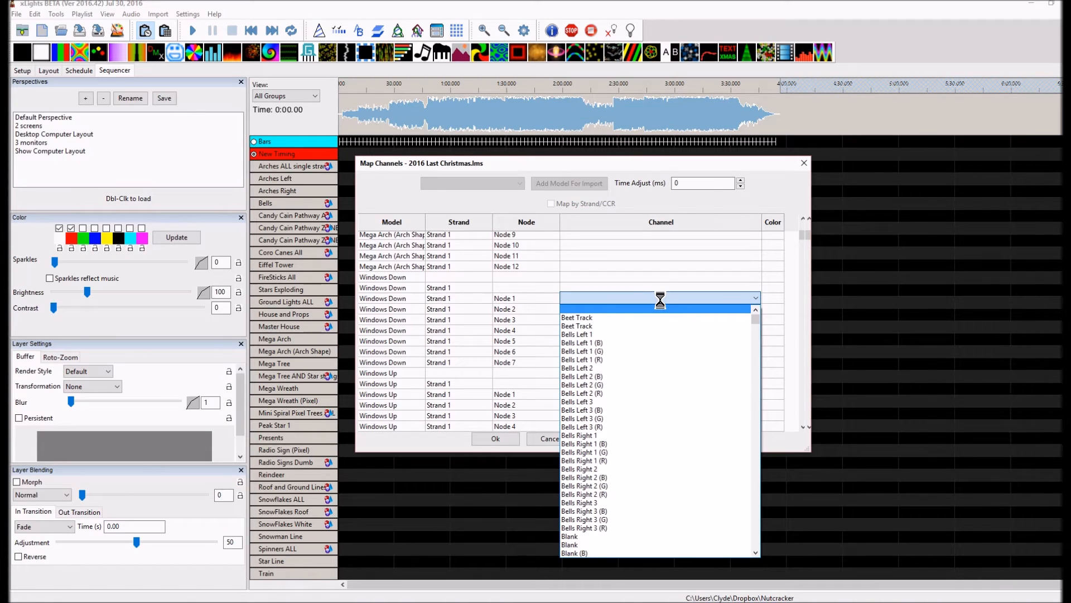
pyautogui.press('w')
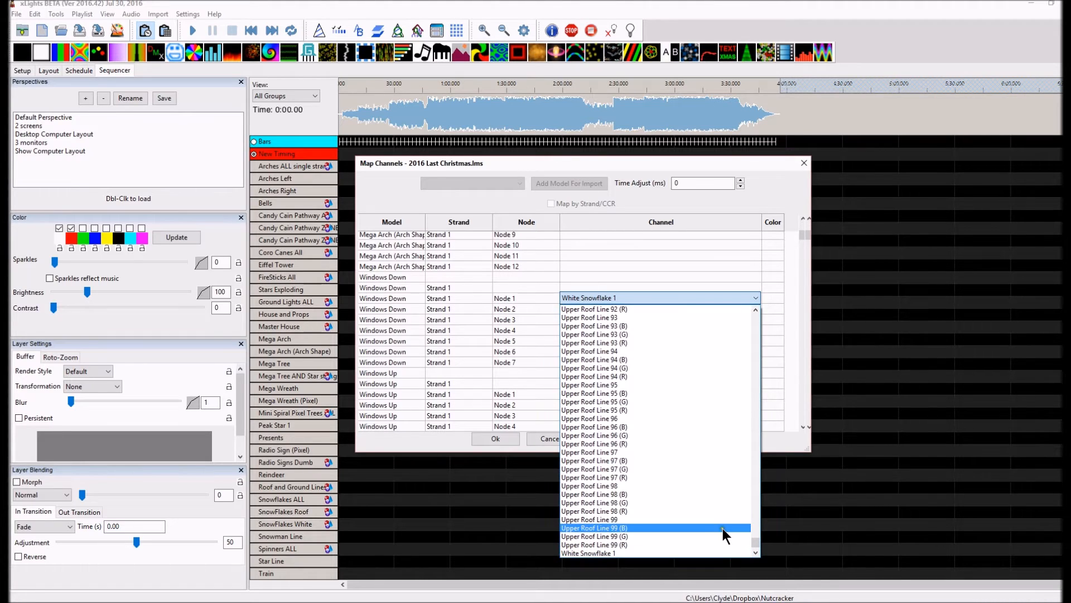
pyautogui.scroll(-12, 719, 531)
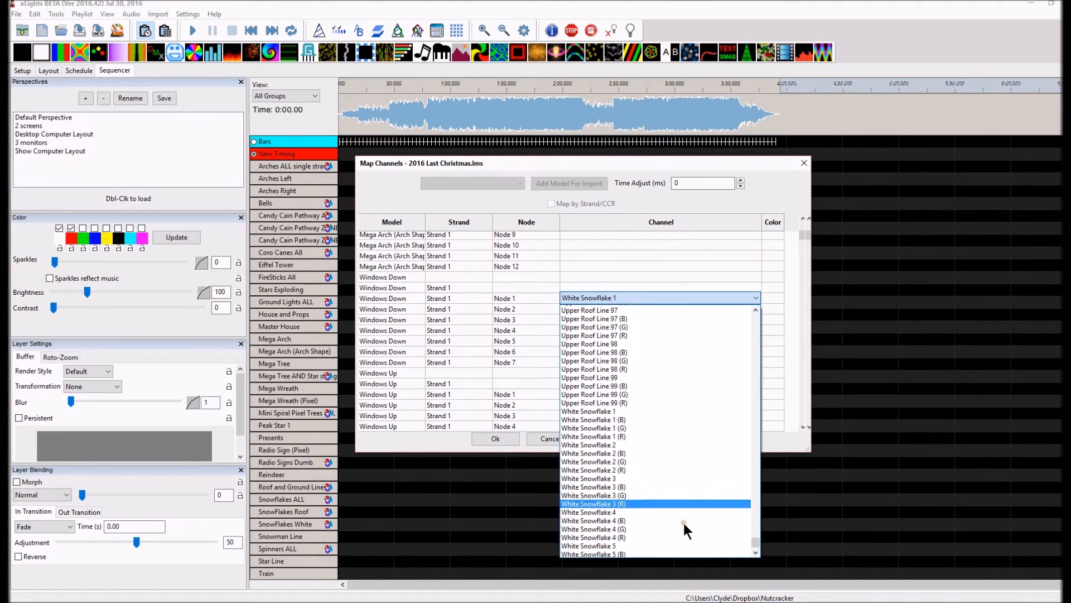
pyautogui.scroll(-1, 678, 517)
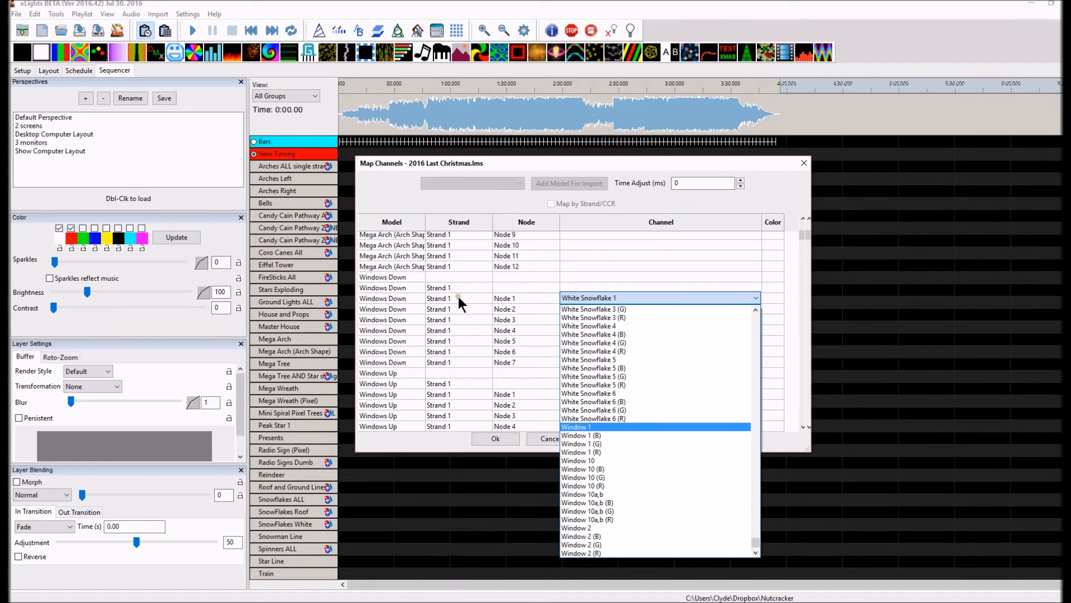
pyautogui.scroll(-1, 631, 508)
pyautogui.scroll(-4, 635, 519)
pyautogui.scroll(-2, 609, 534)
pyautogui.scroll(-2, 609, 533)
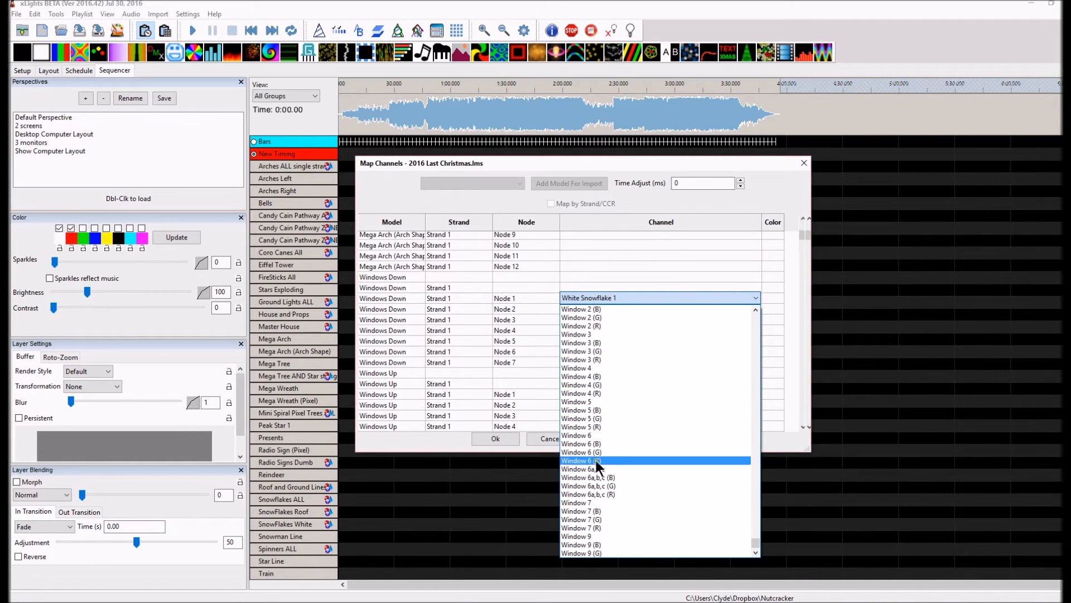
pyautogui.click(595, 470)
pyautogui.click(605, 300)
pyautogui.click(598, 294)
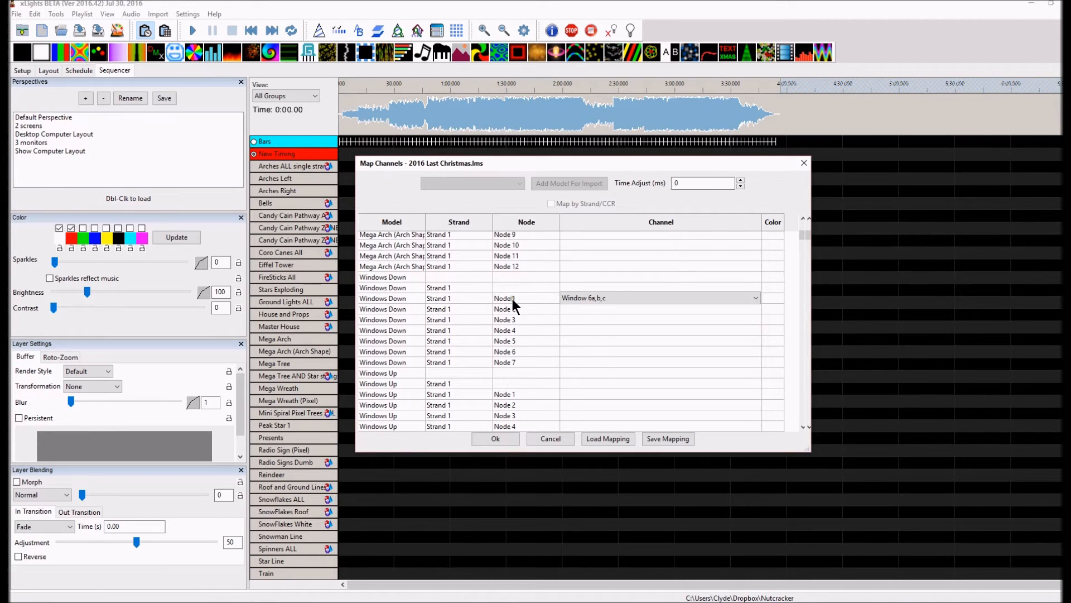
# Map Windows Down Node 2 to the channel Window 6
pyautogui.click(593, 307)
pyautogui.click(592, 306)
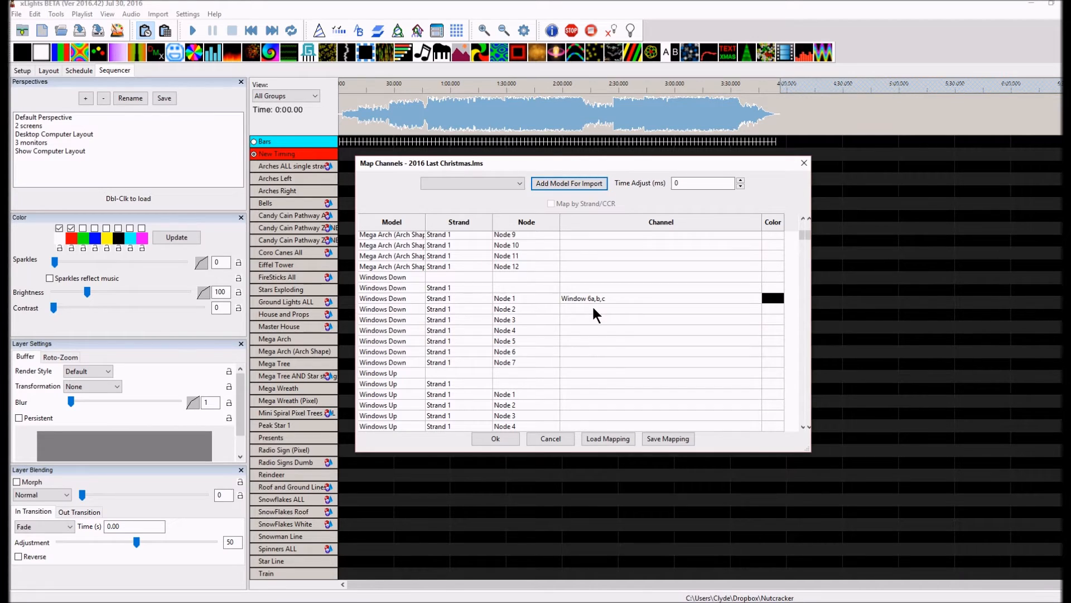
pyautogui.click(593, 308)
pyautogui.press('End')
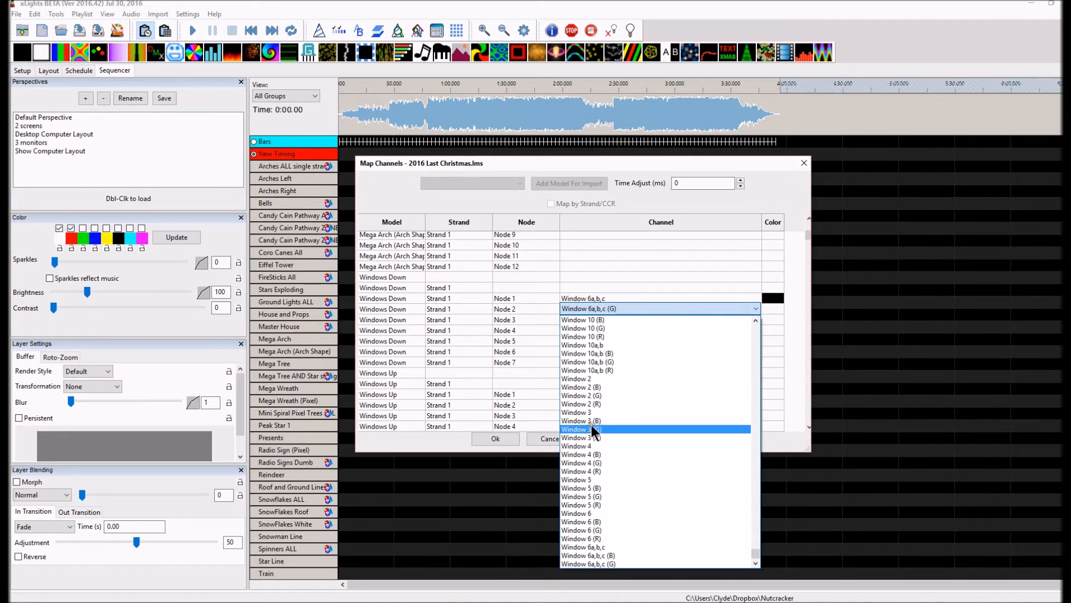
pyautogui.scroll(-3, 601, 481)
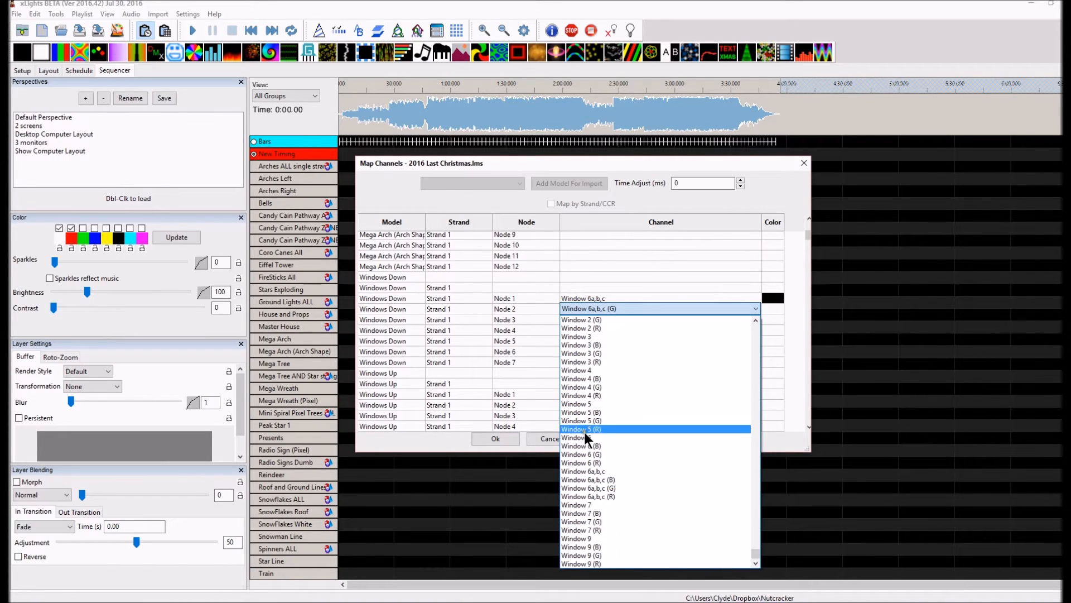
pyautogui.click(584, 437)
# Map Windows Down Node 3 to the channel Window 7
pyautogui.click(587, 316)
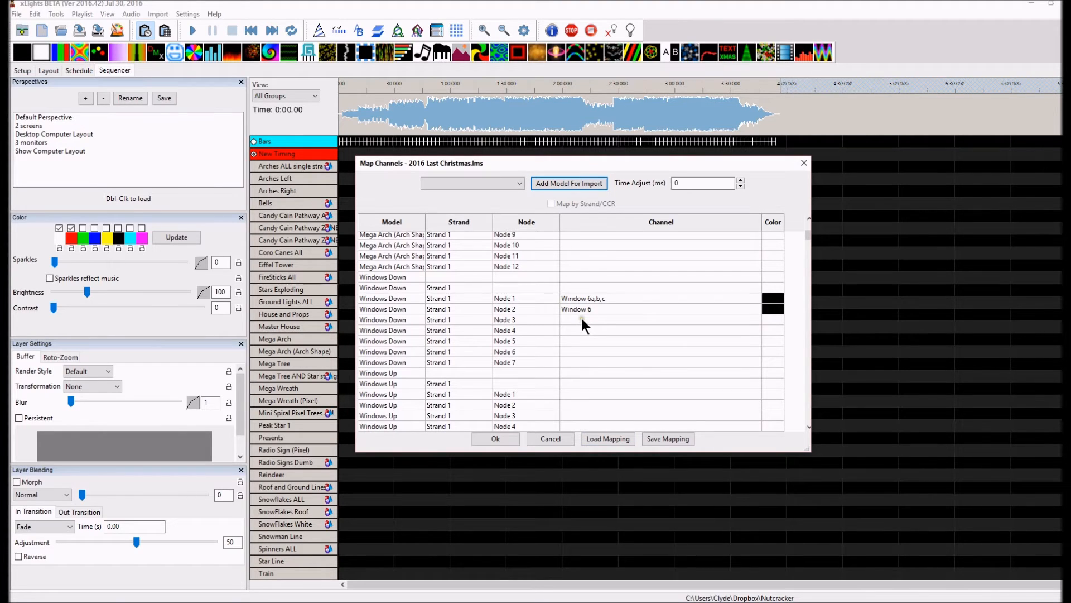
pyautogui.click(580, 316)
pyautogui.click(582, 318)
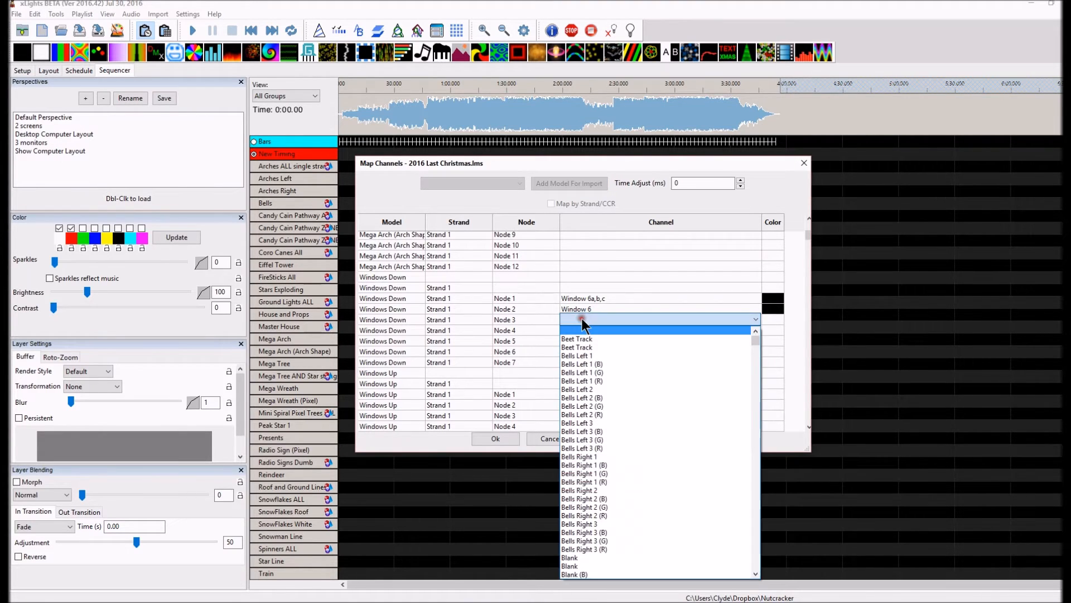
pyautogui.press('w')
pyautogui.scroll(-8, 648, 427)
pyautogui.scroll(-13, 652, 515)
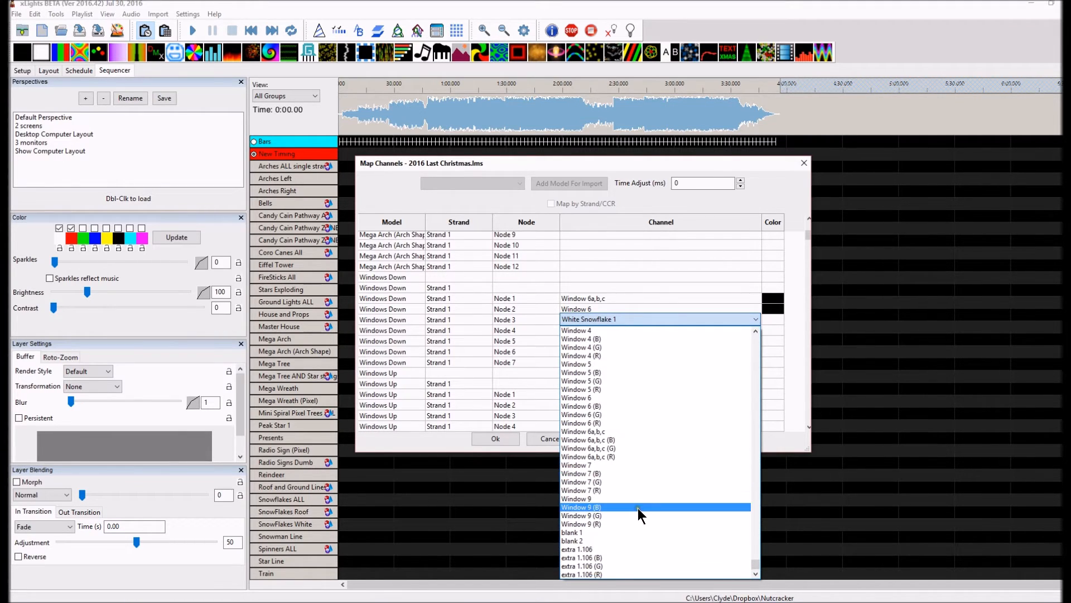
pyautogui.click(637, 465)
# Map Windows Down Node 4 to the channel Door 8
pyautogui.click(574, 333)
pyautogui.click(571, 329)
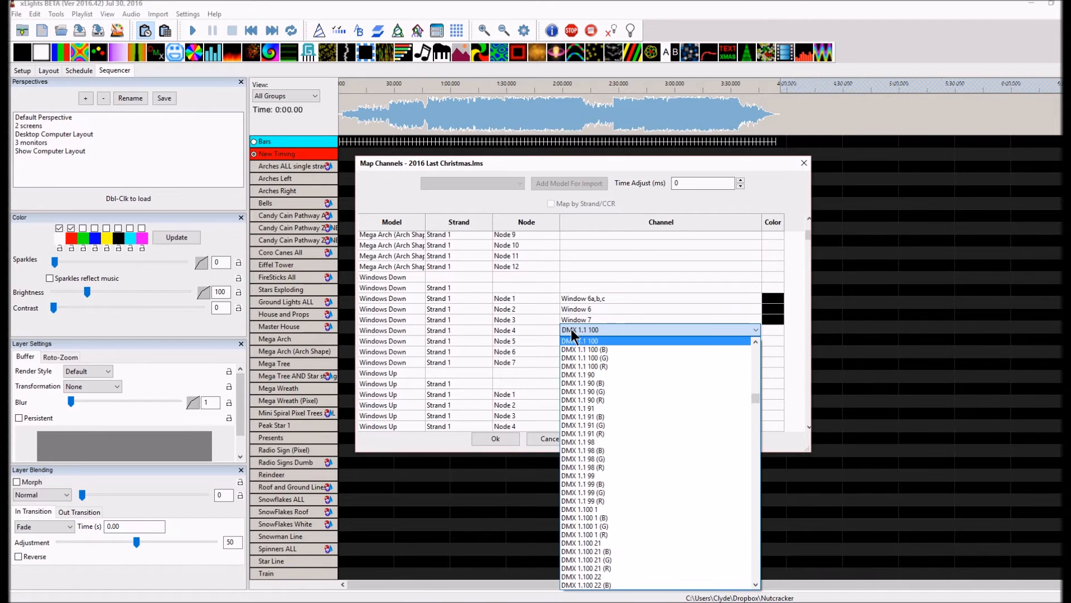
pyautogui.moveTo(755, 399); pyautogui.dragTo(756, 522)
pyautogui.click(648, 530)
pyautogui.click(612, 334)
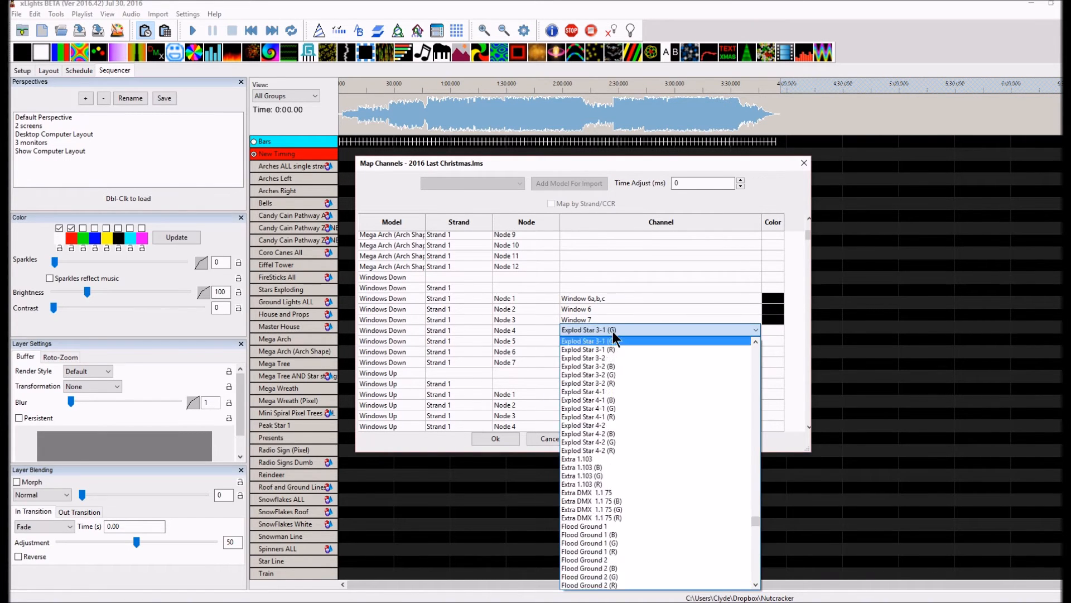
# Map Windows Down Node 5 to the channel Window 9
pyautogui.click(574, 341)
pyautogui.click(574, 340)
pyautogui.click(574, 341)
pyautogui.scroll(-5, 575, 572)
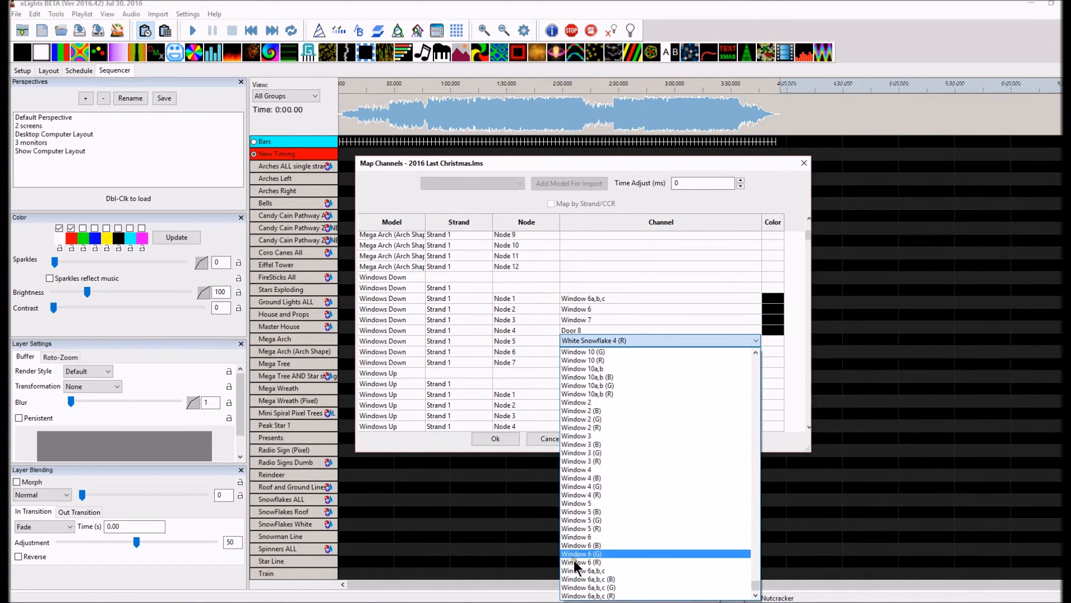
pyautogui.click(581, 510)
# Map Windows Down Node 6 to the channel Window 10 and Node 7 to Window 10a,b
pyautogui.click(592, 347)
pyautogui.scroll(-5, 606, 155)
pyautogui.click(569, 279)
pyautogui.click(571, 360)
pyautogui.click(573, 352)
pyautogui.click(575, 373)
pyautogui.click(581, 361)
pyautogui.click(582, 361)
pyautogui.click(581, 115)
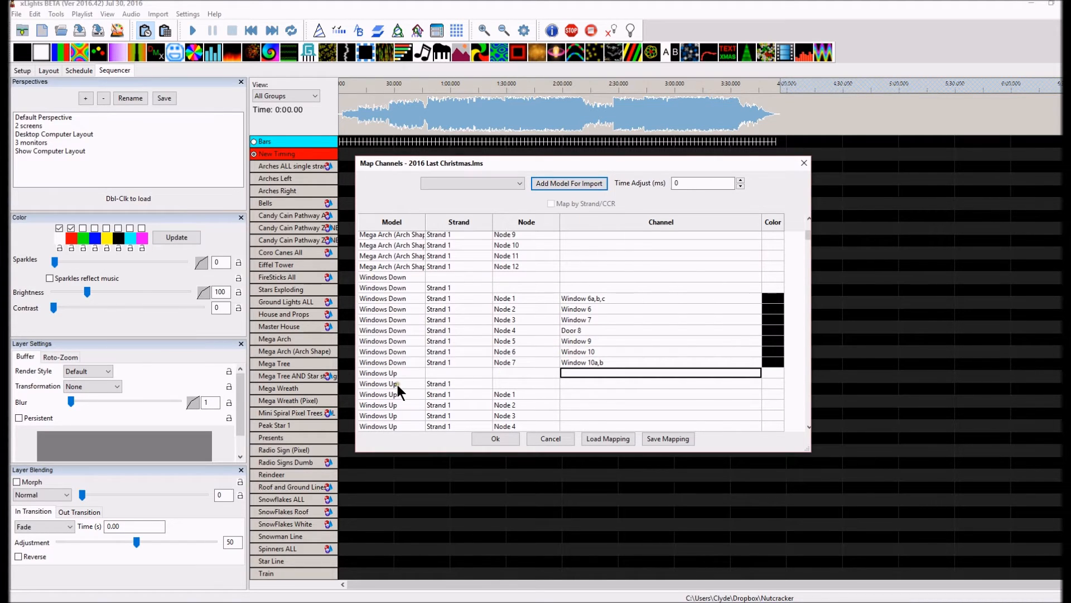
# Map Windows Up Node 1 to the channel Window 1 and Node 2 to Window 2
pyautogui.click(589, 394)
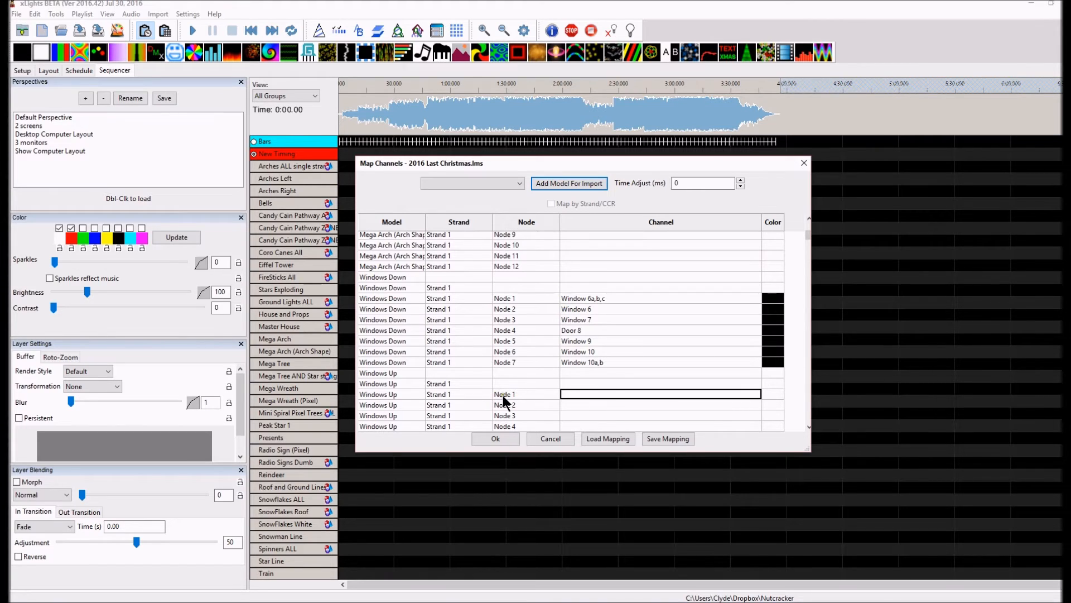
pyautogui.click(583, 394)
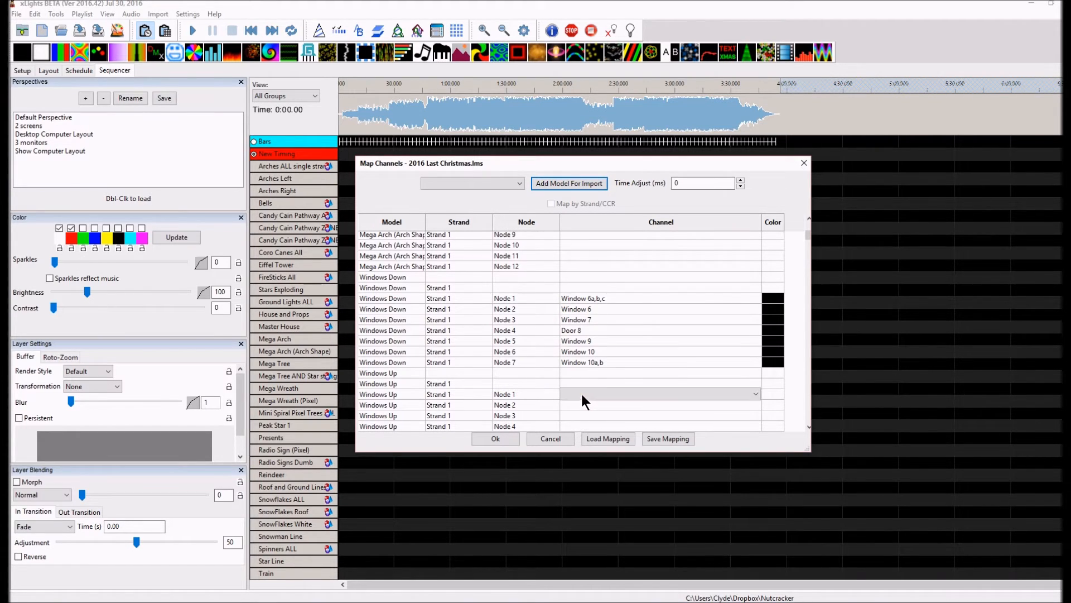
pyautogui.click(581, 394)
pyautogui.click(578, 190)
pyautogui.click(562, 404)
pyautogui.scroll(-5, 581, 346)
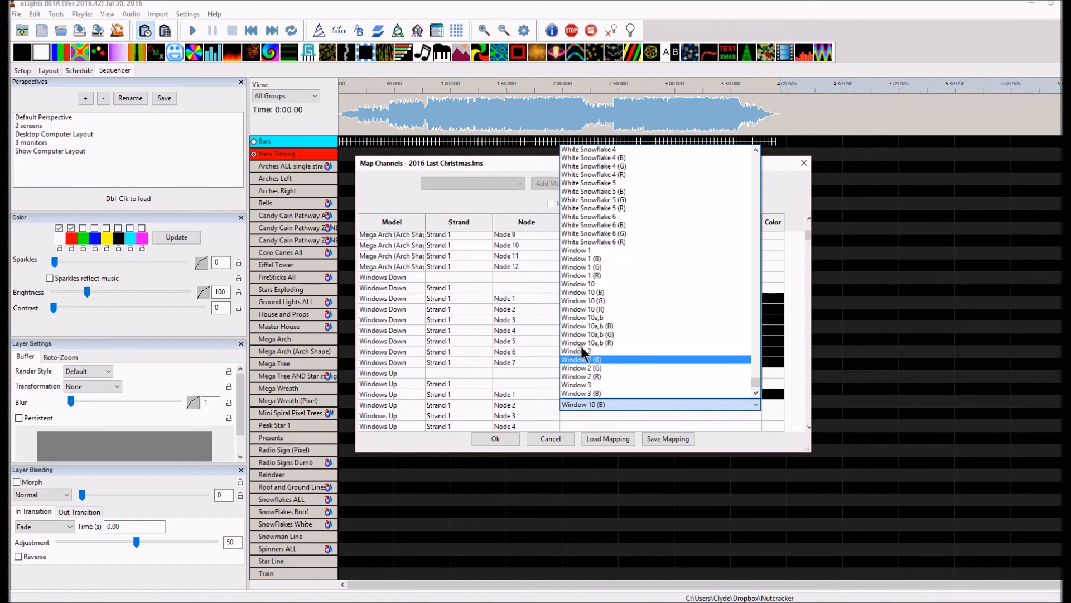
pyautogui.click(581, 346)
# Map Windows Up Nodes 3, 4 and 5 to the channels Window 3, Window 4 and Window 5
pyautogui.click(571, 414)
pyautogui.scroll(-5, 578, 262)
pyautogui.click(578, 262)
pyautogui.scroll(-3, 575, 324)
pyautogui.click(574, 324)
pyautogui.scroll(-3, 573, 323)
pyautogui.click(575, 332)
pyautogui.click(574, 335)
pyautogui.scroll(-3, 569, 363)
pyautogui.click(559, 400)
# Map Mega Wreath Node 1 to the channel White Snowflake 1 (B)
pyautogui.click(566, 367)
pyautogui.click(566, 370)
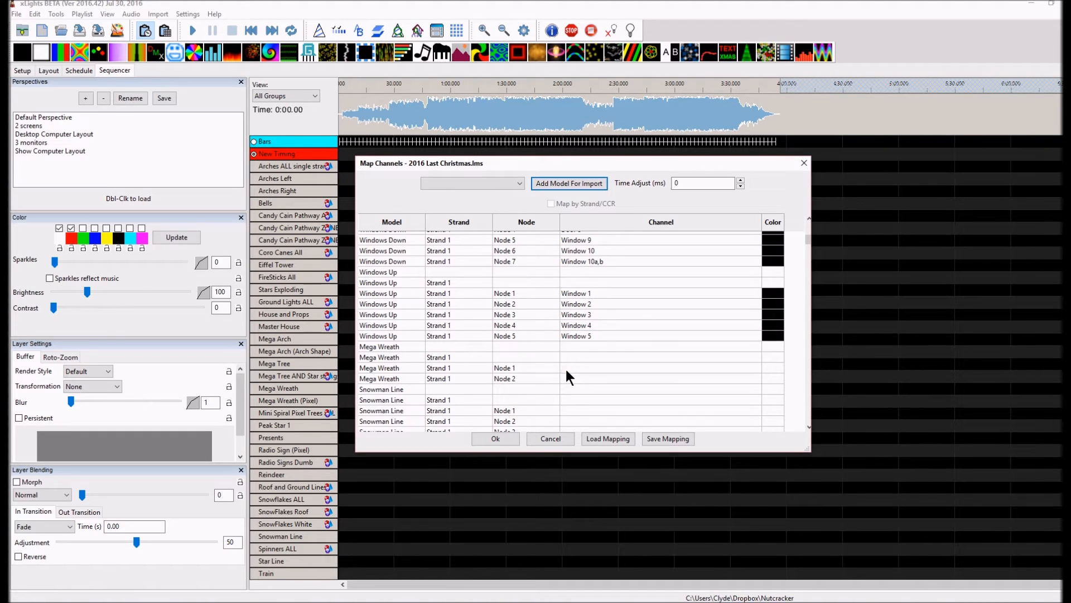
pyautogui.click(565, 366)
pyautogui.click(565, 368)
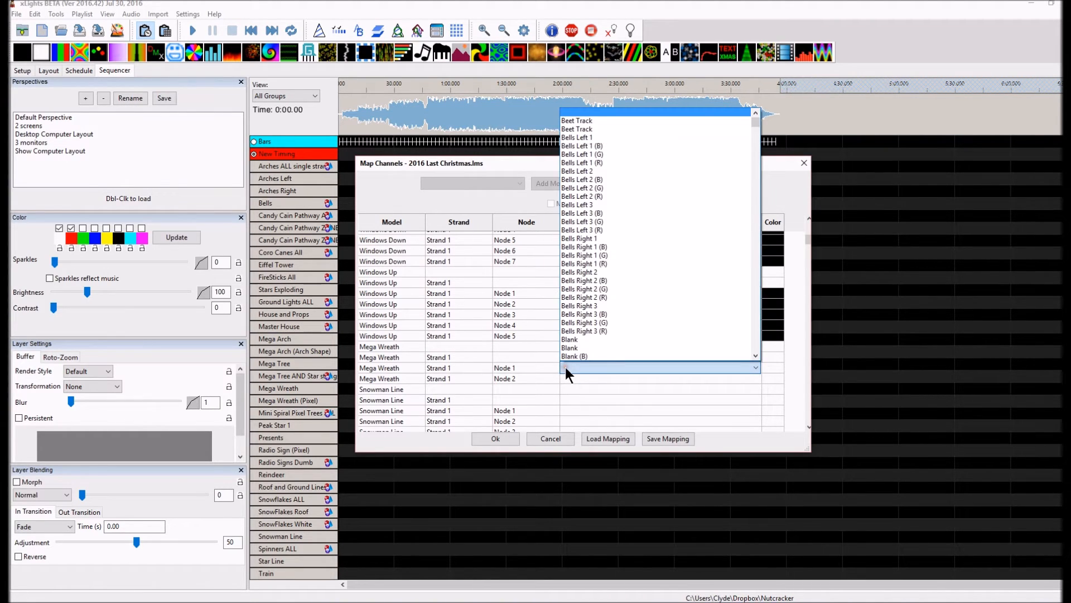
pyautogui.press('w')
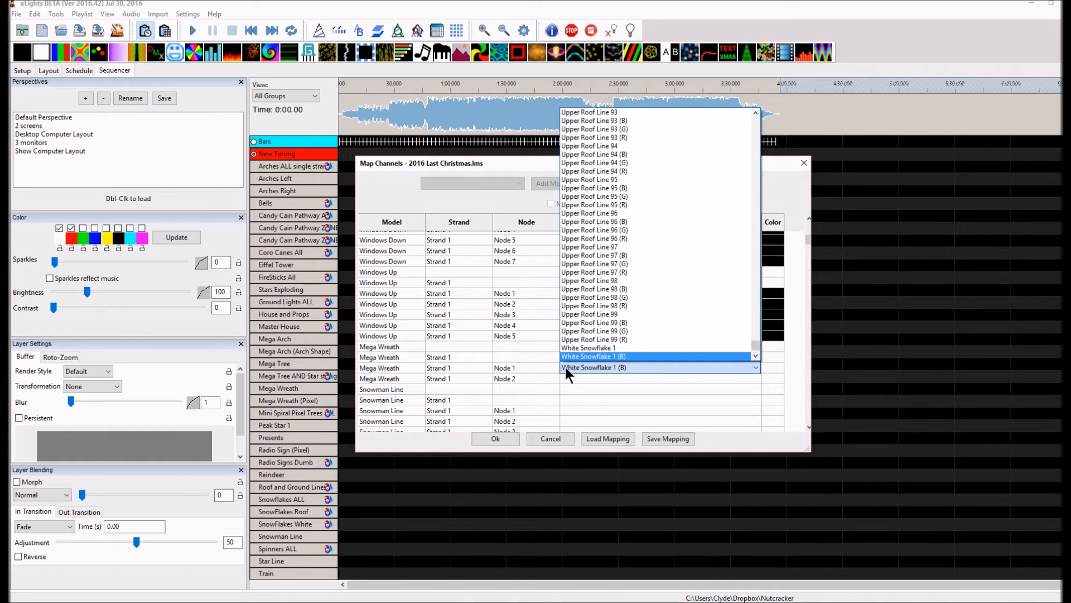
pyautogui.press('Return')
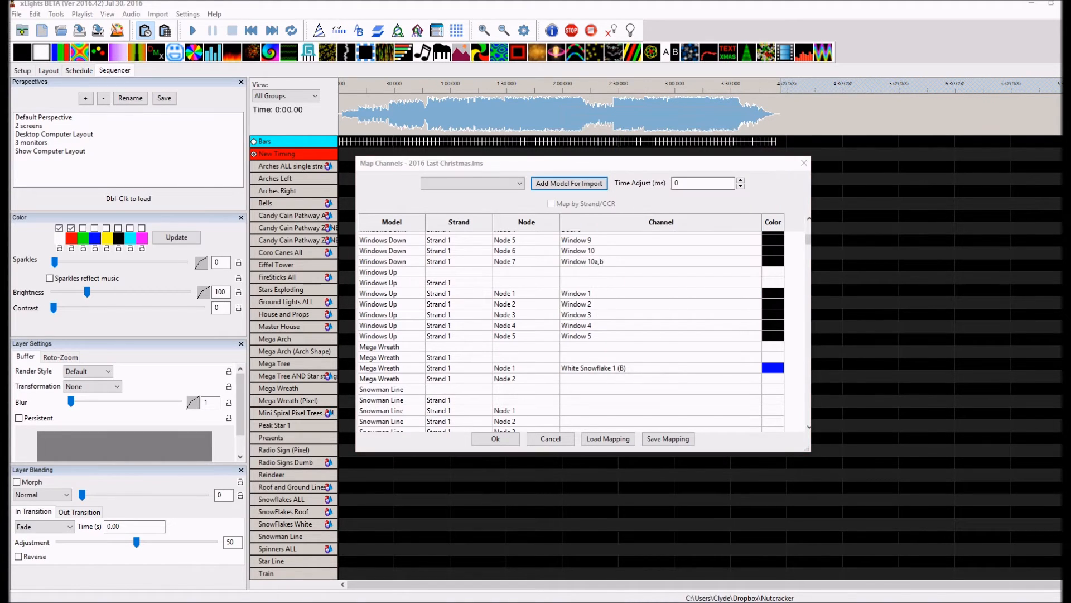
# Map Mega Wreath Node 1 to the channel Mega Wreath 1 and Node 2 to Mega Wreath 2
pyautogui.click(570, 363)
pyautogui.scroll(10, 646, 274)
pyautogui.click(584, 238)
pyautogui.click(581, 377)
pyautogui.click(580, 377)
pyautogui.scroll(-3, 608, 223)
pyautogui.click(607, 143)
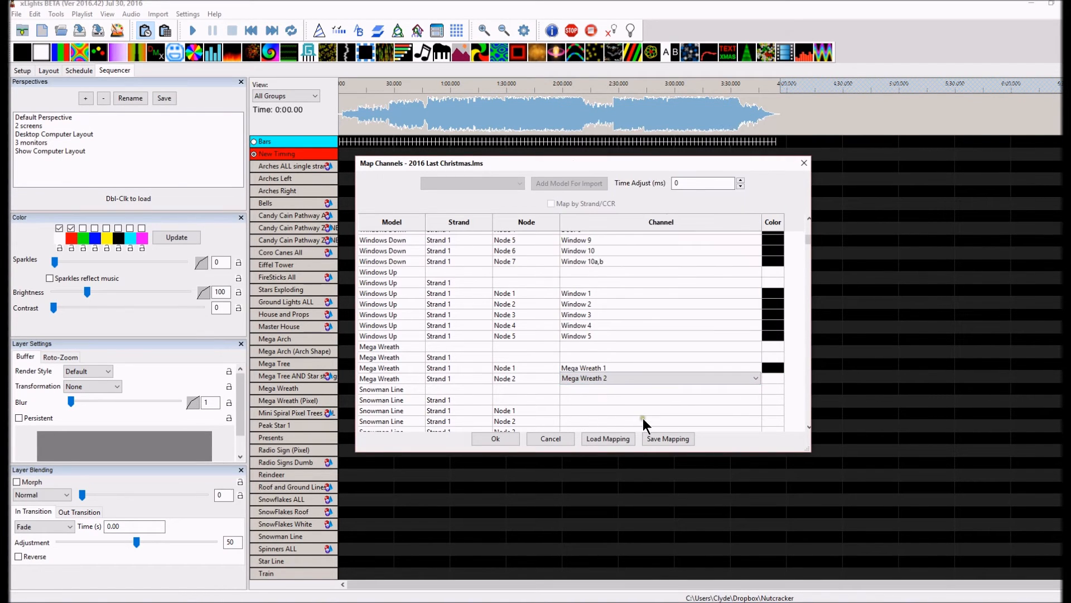
# Save the channel mapping over the existing file "Mapping 2015 LOR config to Xlights 2016" in the Sequences folder
pyautogui.click(659, 438)
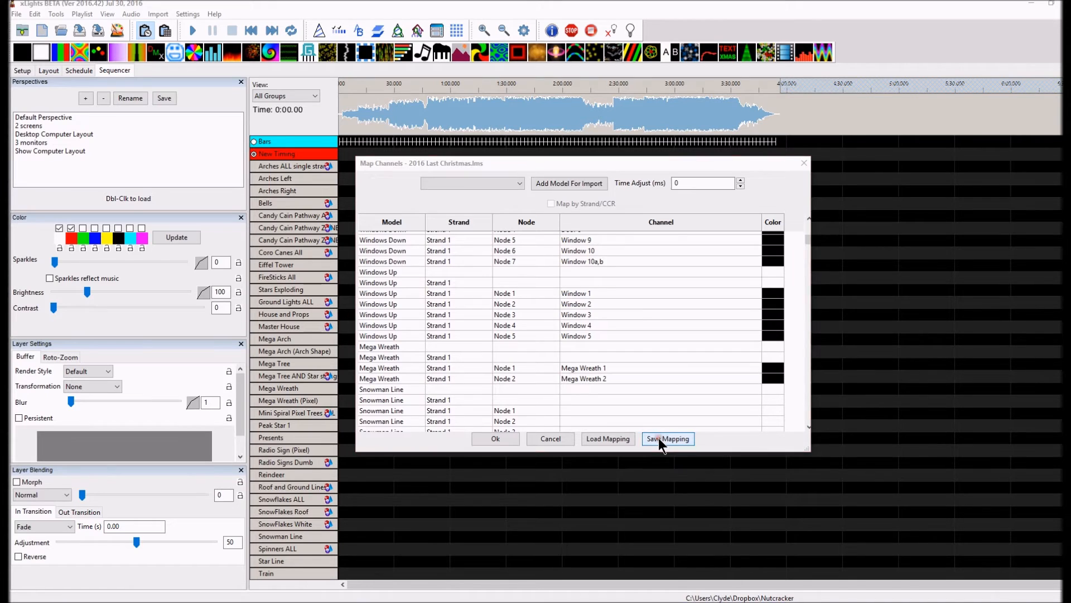
pyautogui.scroll(-12, 547, 399)
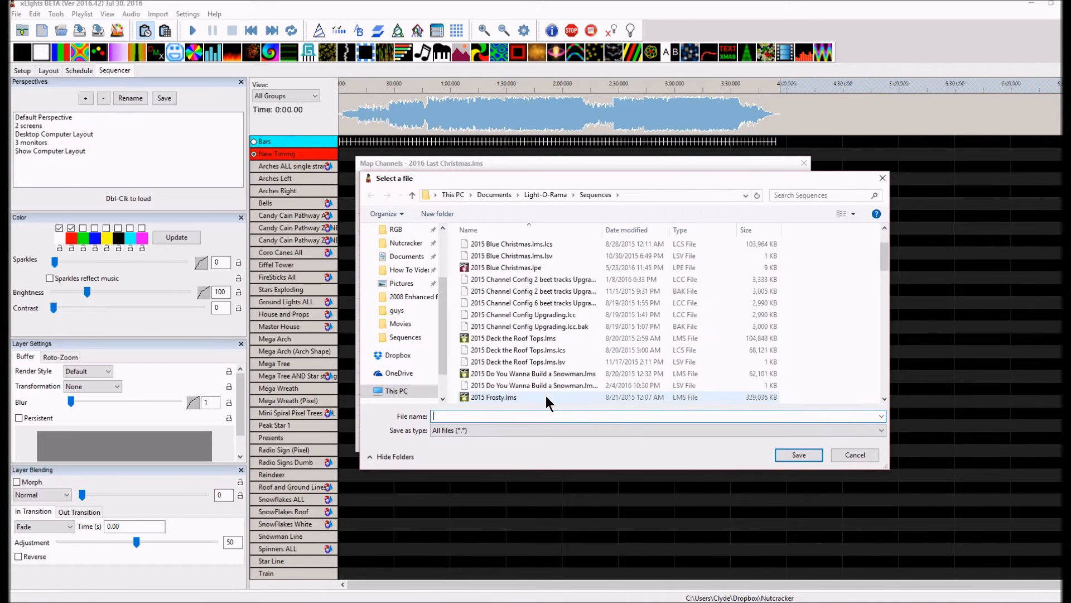
pyautogui.scroll(-8, 547, 403)
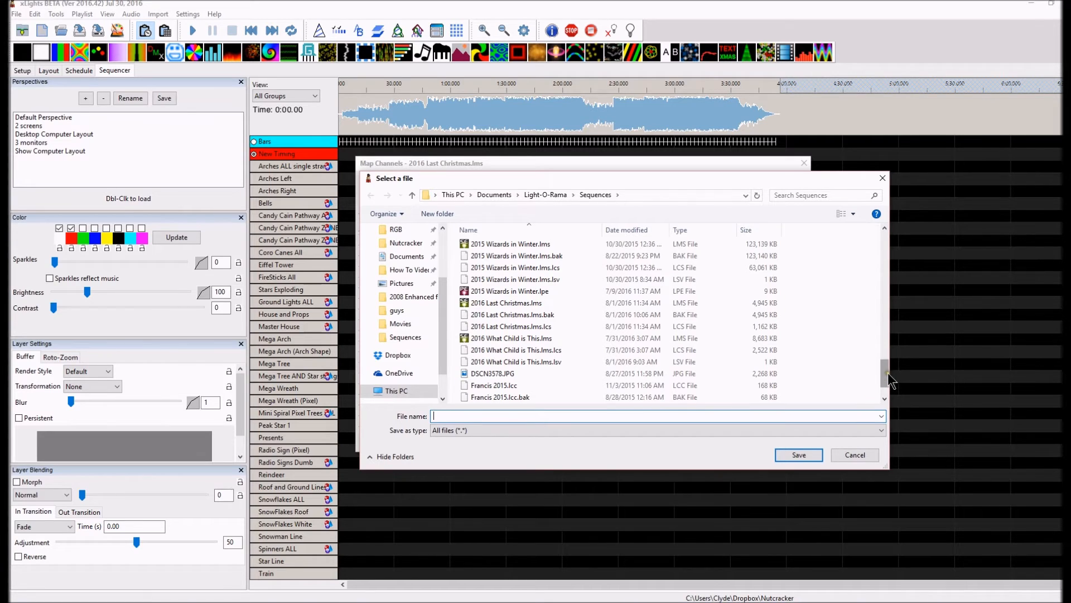
pyautogui.scroll(-1, 883, 383)
pyautogui.click(487, 396)
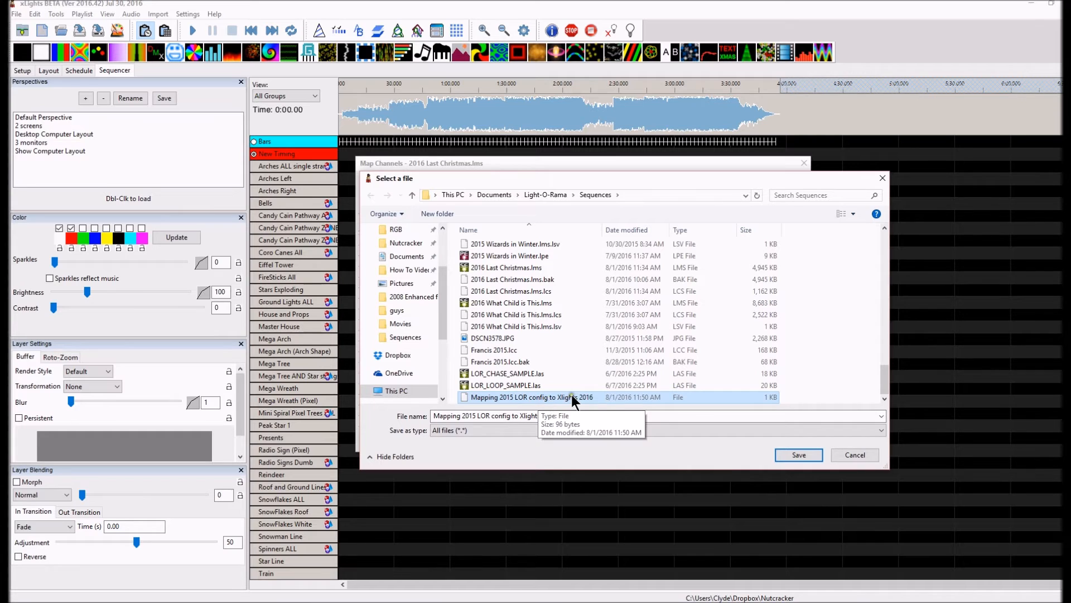
pyautogui.click(792, 453)
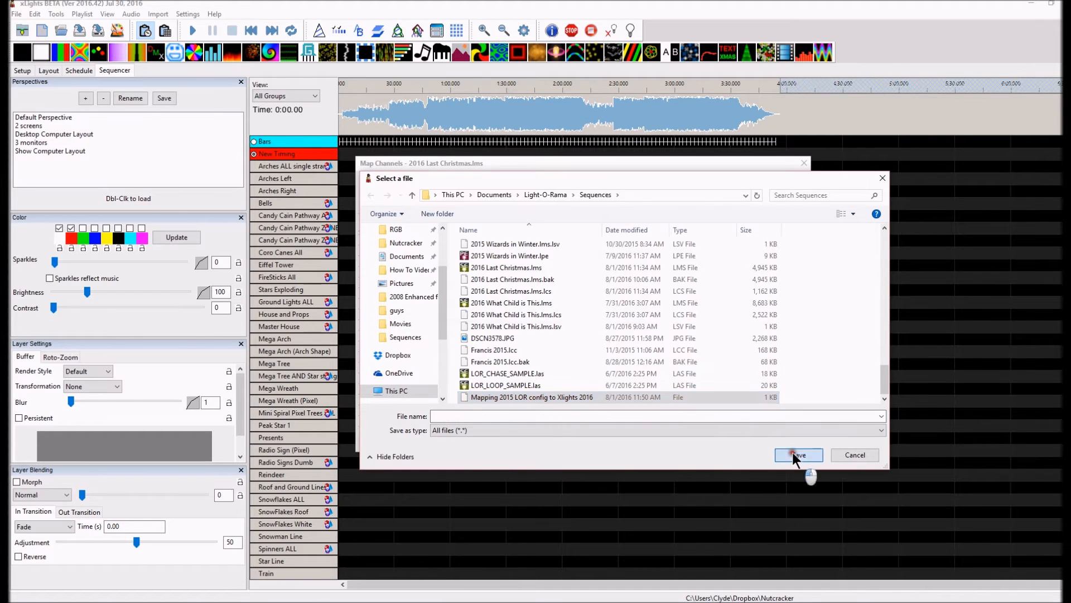
pyautogui.click(580, 310)
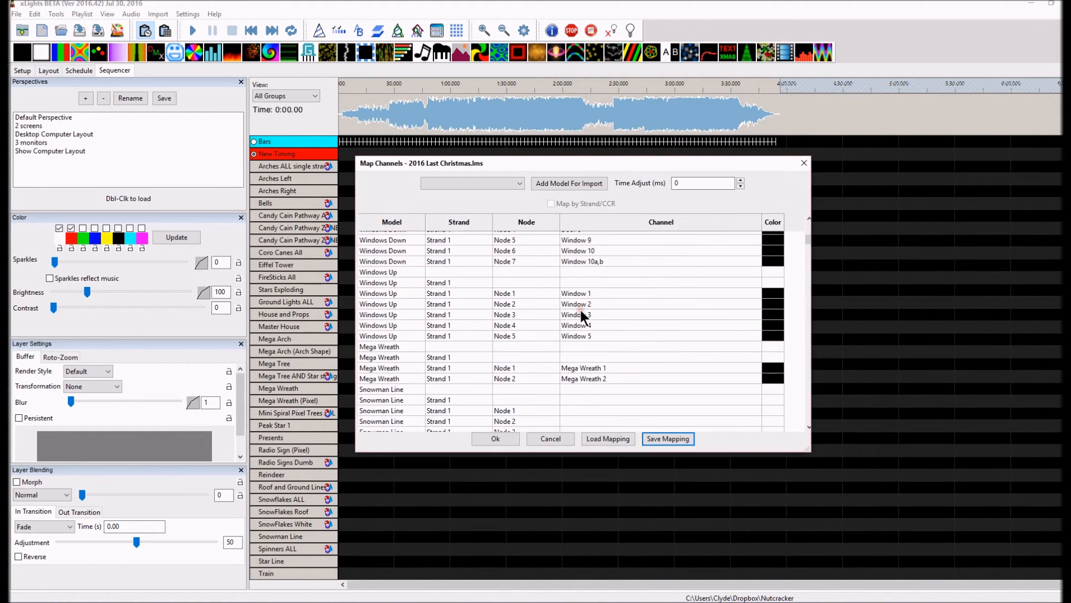
# Map Snowman Line Node 1 to the channel Snowman 1
pyautogui.click(581, 396)
pyautogui.scroll(-2, 577, 377)
pyautogui.click(575, 360)
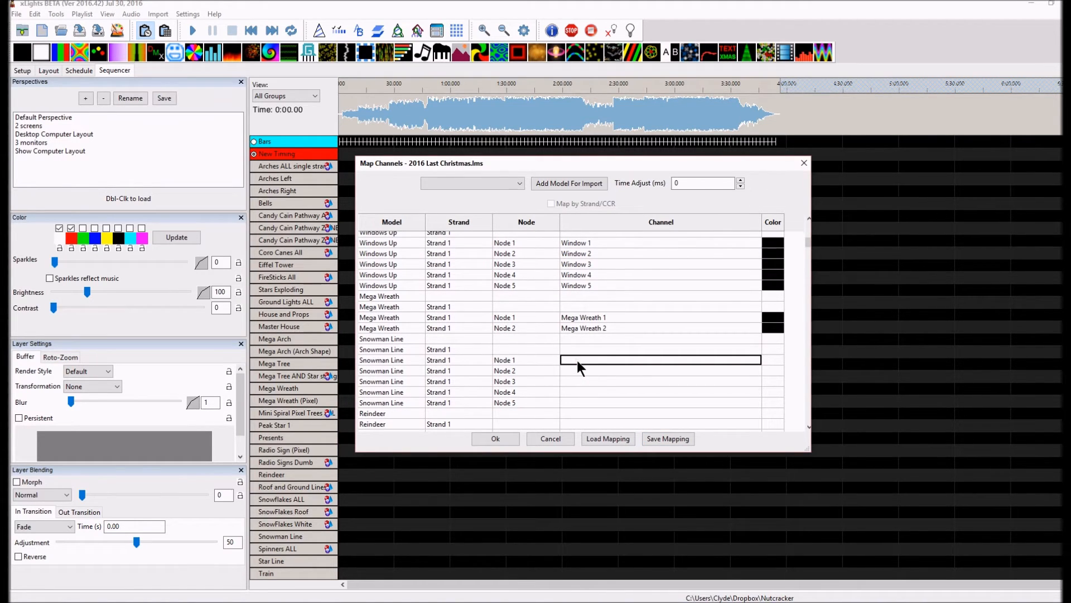
pyautogui.click(577, 360)
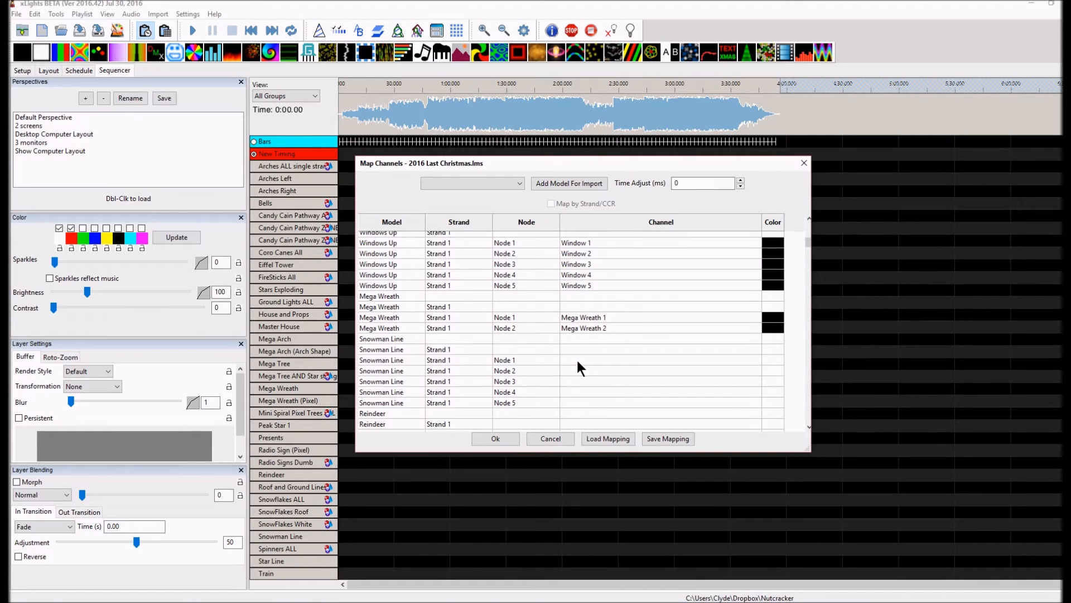
pyautogui.click(579, 359)
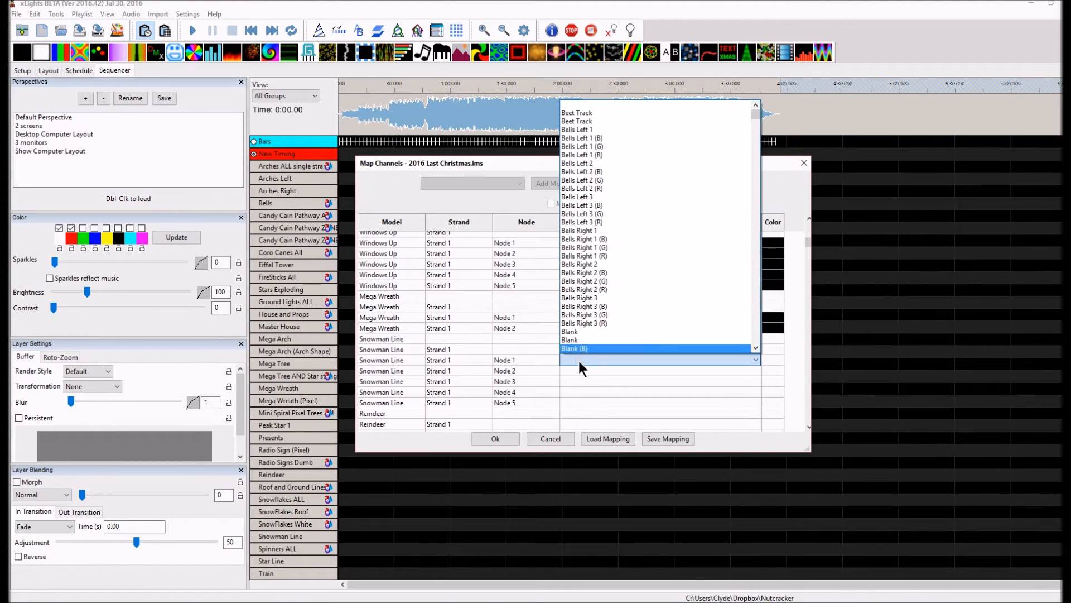
pyautogui.press('s')
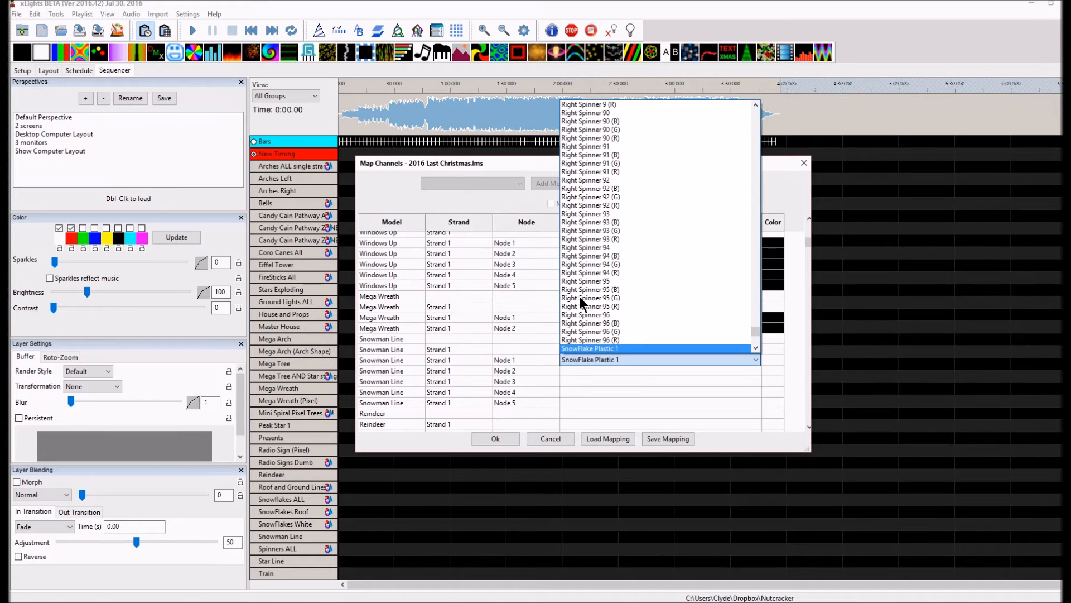
pyautogui.scroll(-5, 580, 299)
pyautogui.scroll(-11, 586, 310)
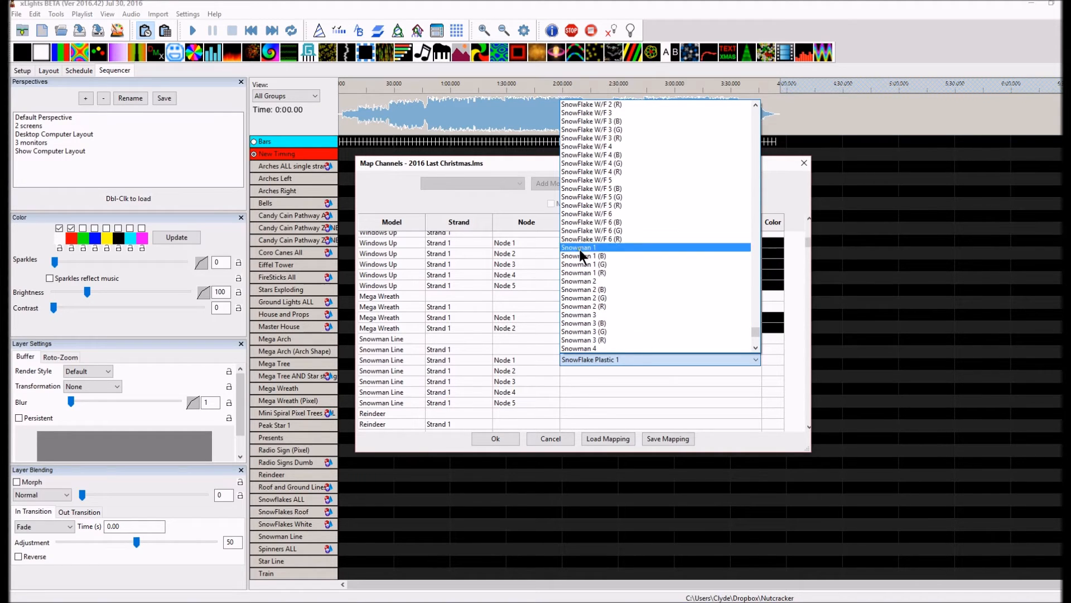
pyautogui.scroll(-3, 578, 318)
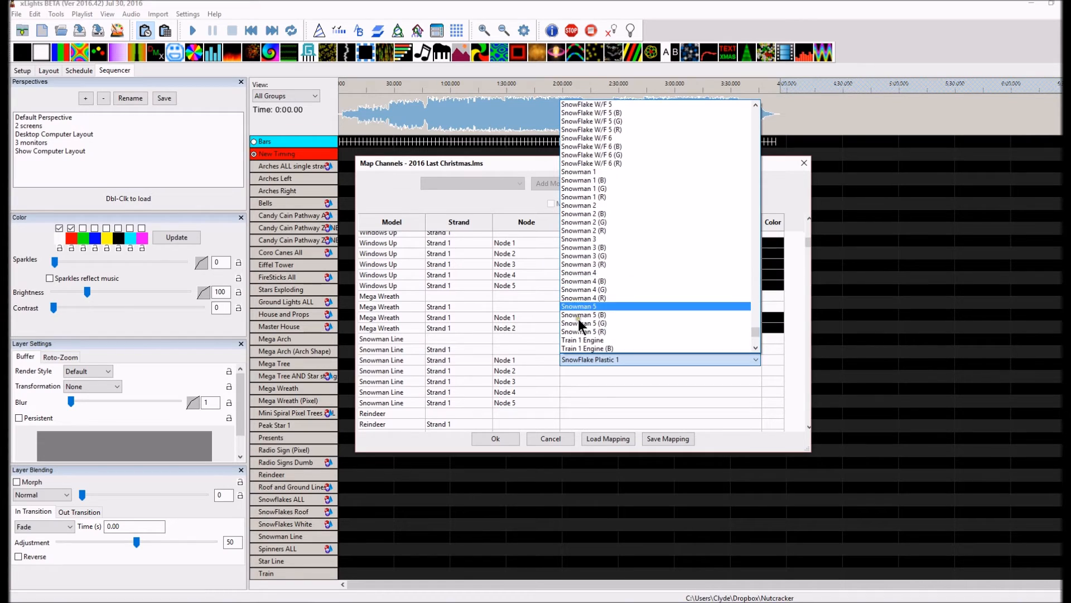
pyautogui.click(585, 171)
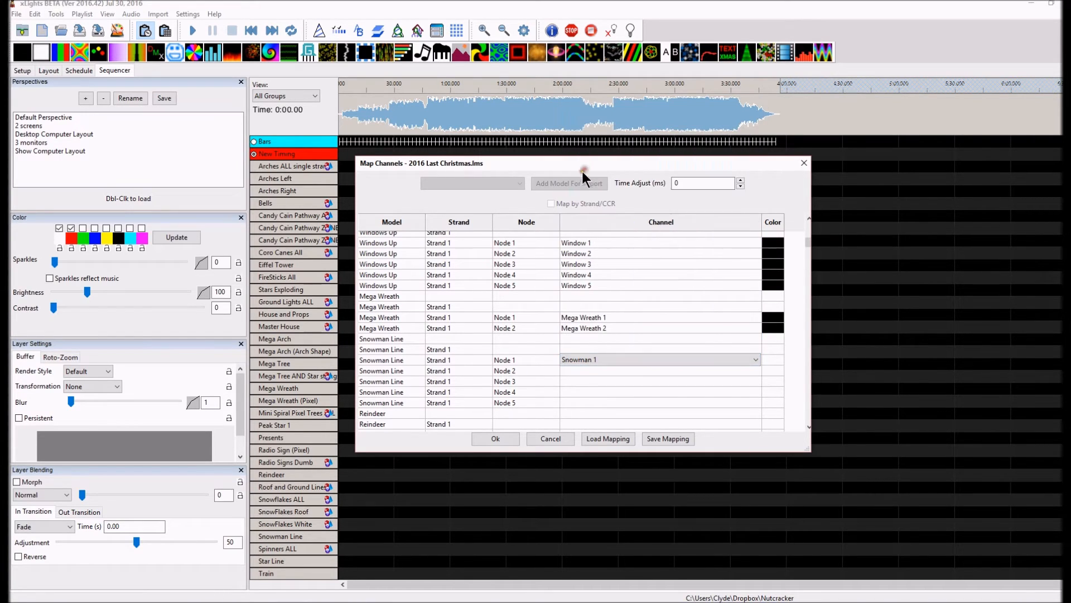
# Map Snowman Line Nodes 2 through 5 to the channels Snowman 2 through Snowman 5 in order
pyautogui.click(590, 377)
pyautogui.click(586, 379)
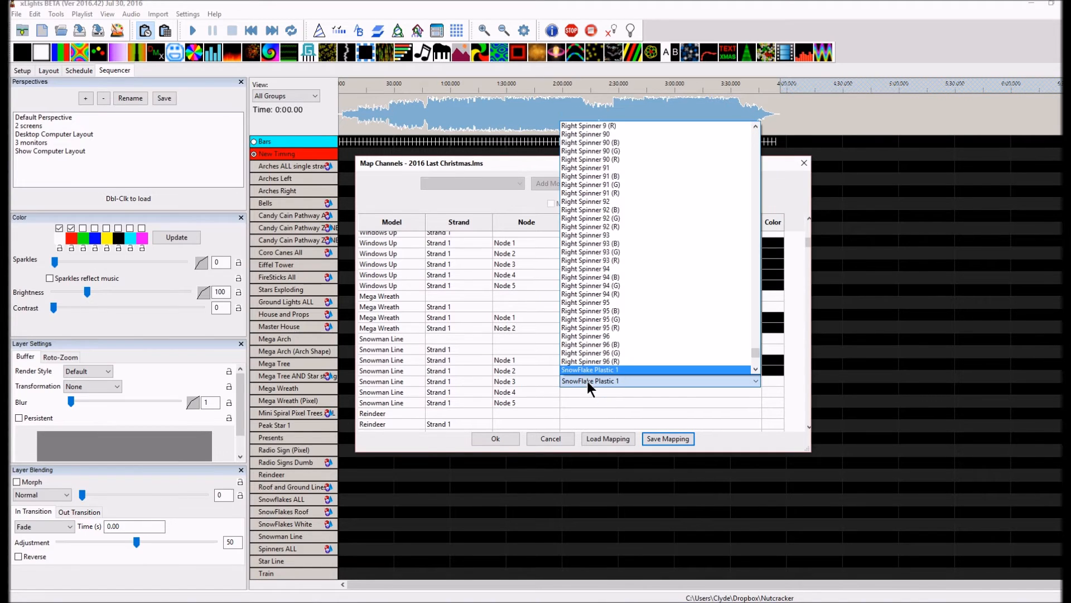
pyautogui.click(578, 243)
pyautogui.click(566, 391)
pyautogui.click(568, 403)
# Map Reindeer Nodes 1 through 9 to the channels Reindeer 1 through Reindeer 9 in order
pyautogui.scroll(-3, 568, 391)
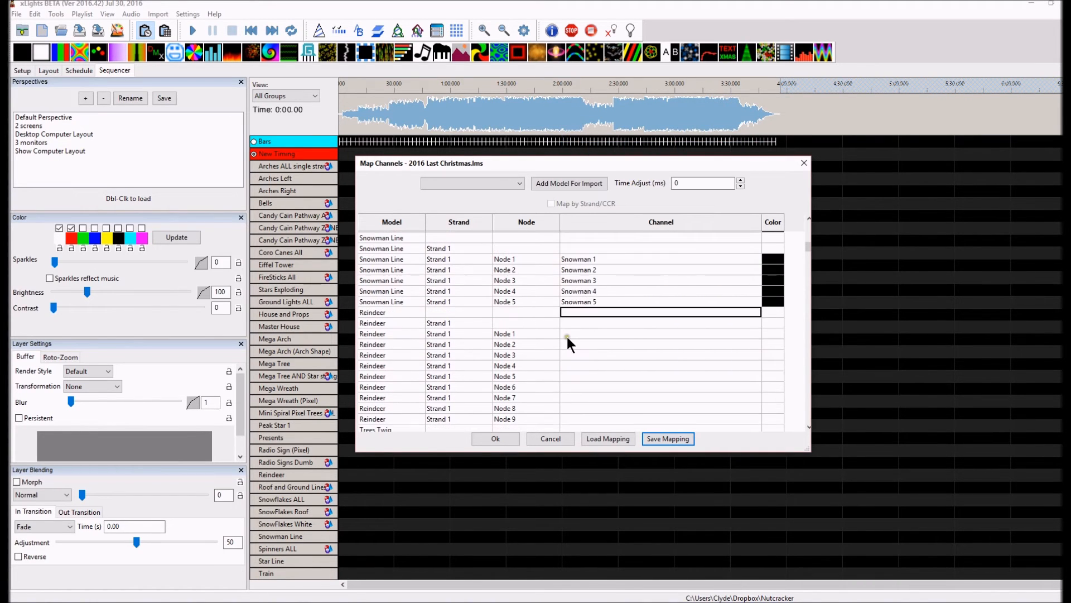
pyautogui.click(567, 333)
pyautogui.click(567, 333)
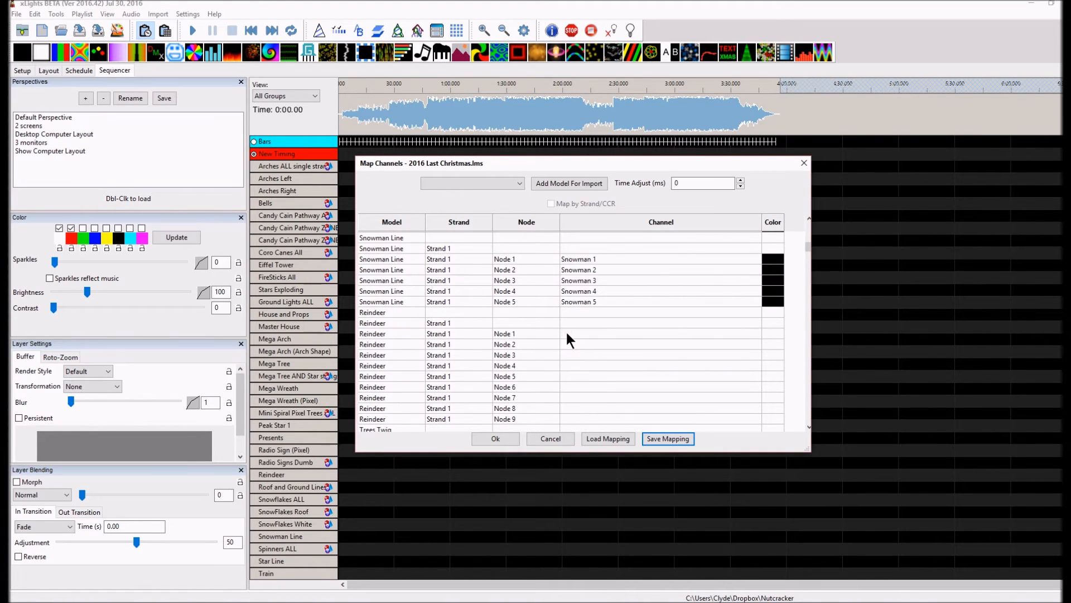
pyautogui.click(567, 333)
pyautogui.click(568, 333)
pyautogui.click(569, 344)
pyautogui.click(568, 358)
pyautogui.click(574, 366)
pyautogui.click(577, 376)
pyautogui.click(573, 387)
pyautogui.click(574, 398)
pyautogui.click(580, 410)
pyautogui.click(580, 419)
pyautogui.click(581, 420)
pyautogui.click(588, 385)
# Map Trees Twig Node 1 to the channel Tree Line 1-1
pyautogui.scroll(-3, 588, 369)
pyautogui.click(588, 349)
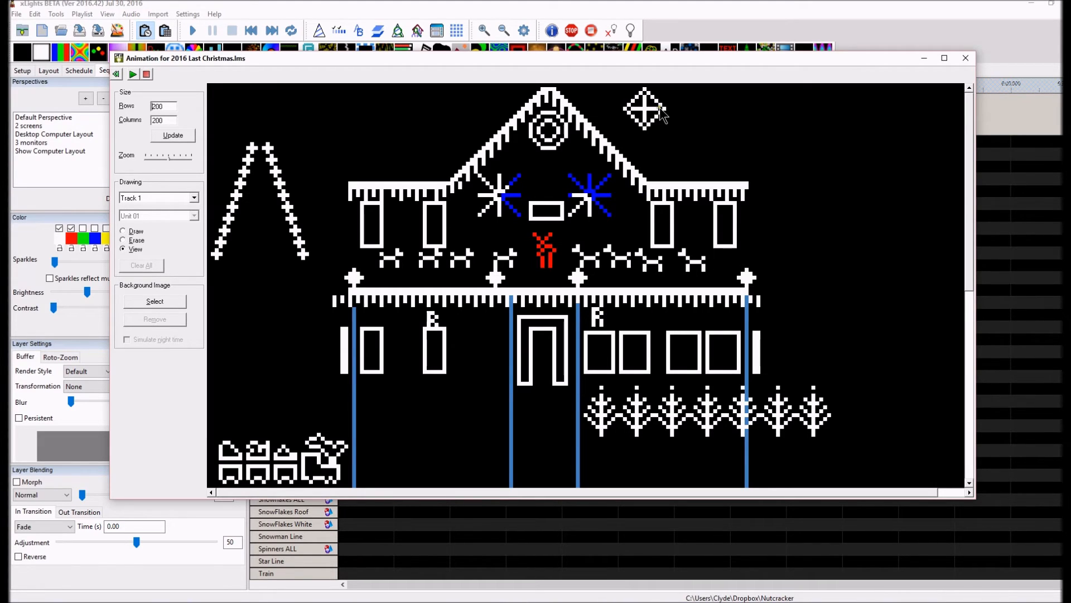
pyautogui.hotkey('alt', 'F4')
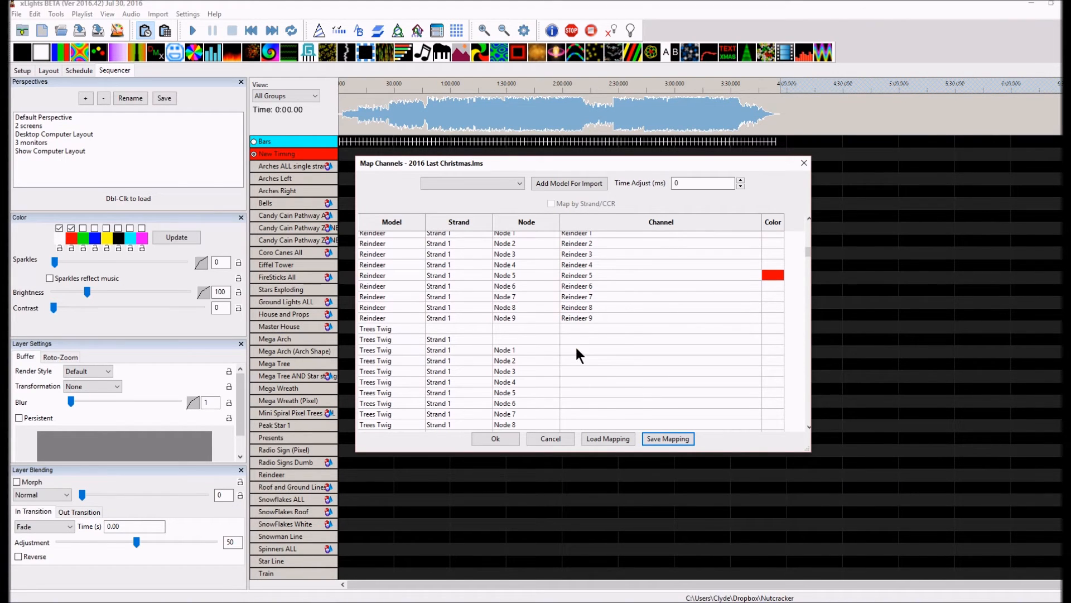
pyautogui.click(631, 350)
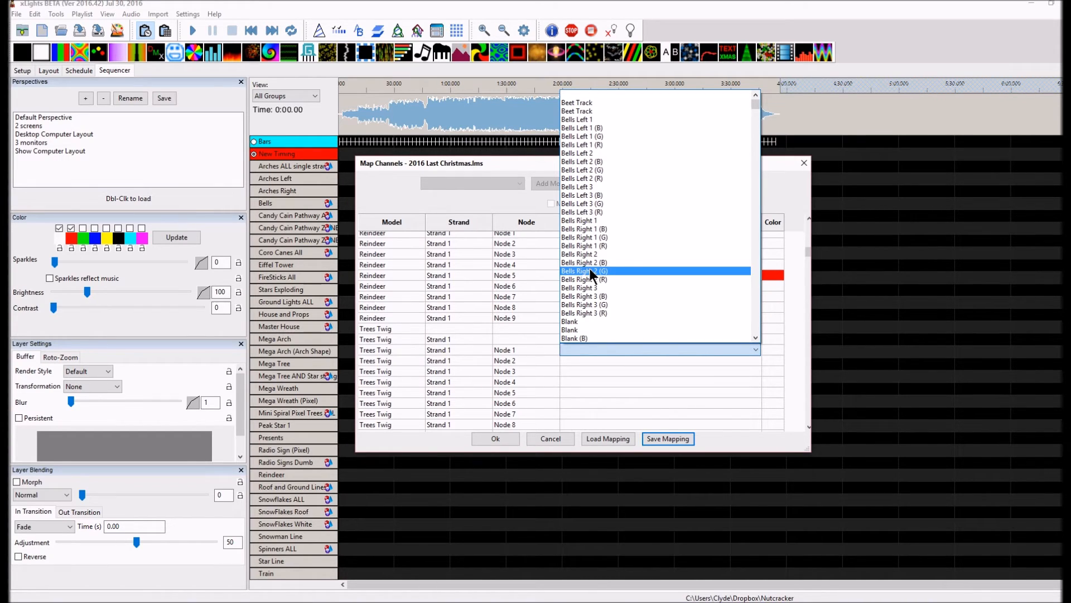
pyautogui.press('t')
pyautogui.scroll(-8, 590, 270)
pyautogui.scroll(-6, 591, 270)
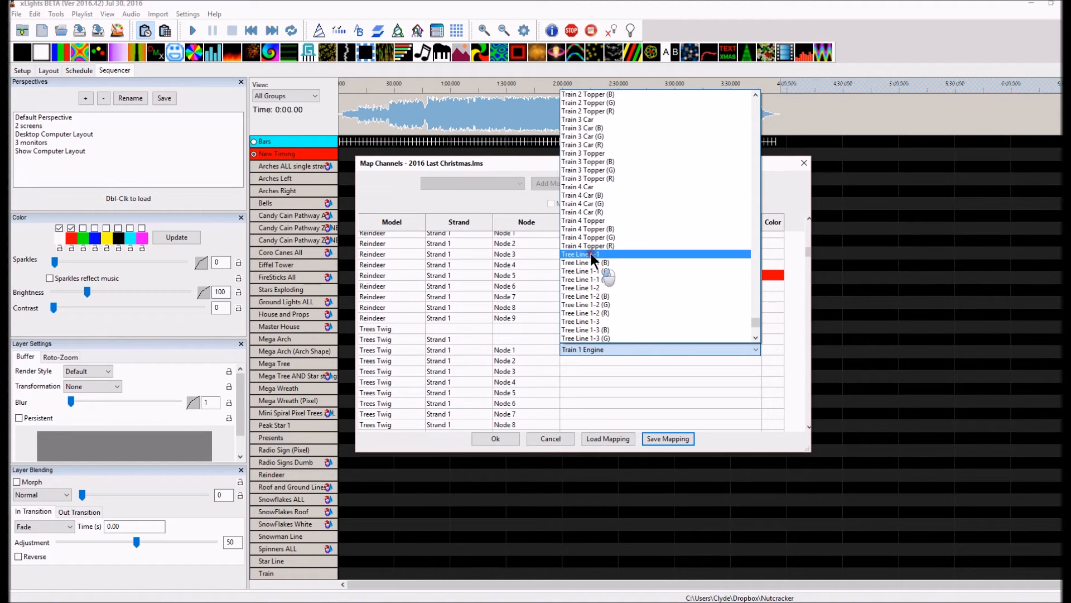
pyautogui.click(591, 253)
# Map Trees Twig Nodes 2 through 6 to the channels Tree Line 1-2, 1-3, 2-1, 2-2 and 2-3
pyautogui.click(565, 359)
pyautogui.click(564, 359)
pyautogui.click(578, 212)
pyautogui.doubleClick(581, 371)
pyautogui.click(581, 351)
pyautogui.click(571, 380)
pyautogui.click(585, 297)
pyautogui.click(569, 392)
pyautogui.click(575, 375)
pyautogui.click(567, 399)
pyautogui.click(568, 404)
# Map Trees Twig Nodes 7 through 15 in order to the channels Tree Line 3-1 through Tree Line 5-3
pyautogui.scroll(-1, 569, 410)
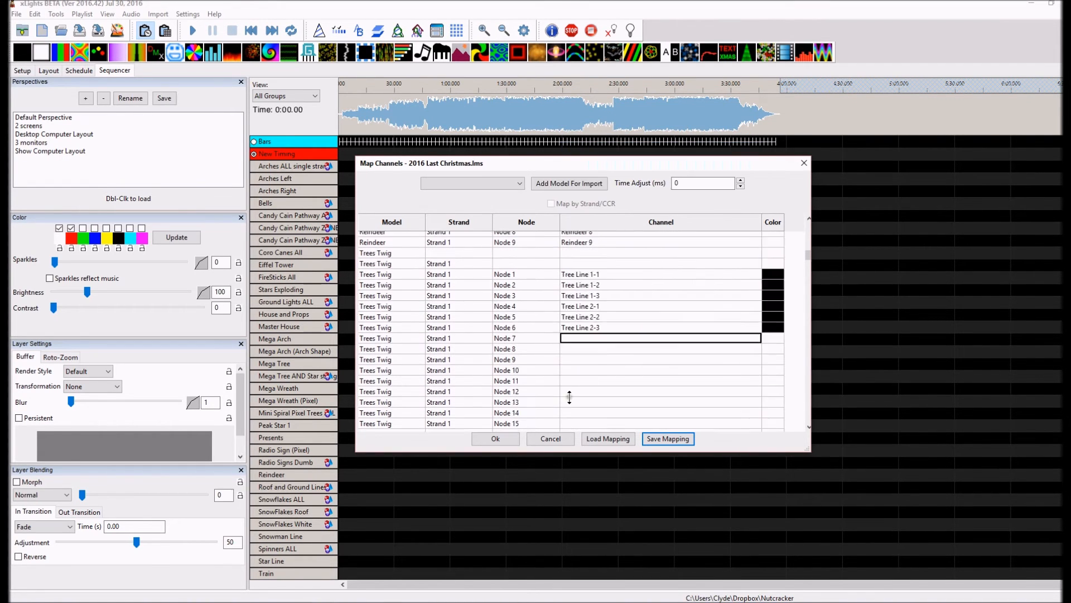
pyautogui.scroll(-3, 571, 415)
pyautogui.click(570, 273)
pyautogui.click(570, 286)
pyautogui.click(571, 284)
pyautogui.click(570, 296)
pyautogui.click(570, 294)
pyautogui.click(574, 297)
pyautogui.click(575, 297)
pyautogui.click(579, 364)
pyautogui.click(595, 308)
pyautogui.click(577, 312)
pyautogui.click(577, 315)
pyautogui.click(581, 477)
pyautogui.click(575, 326)
pyautogui.click(580, 522)
pyautogui.click(570, 337)
pyautogui.click(567, 339)
pyautogui.click(571, 346)
pyautogui.click(575, 313)
pyautogui.click(581, 358)
# Map Trees Twig Nodes 16 through 21 in order to the channels Tree Line 6-1 through Tree Line 7-3
pyautogui.click(566, 358)
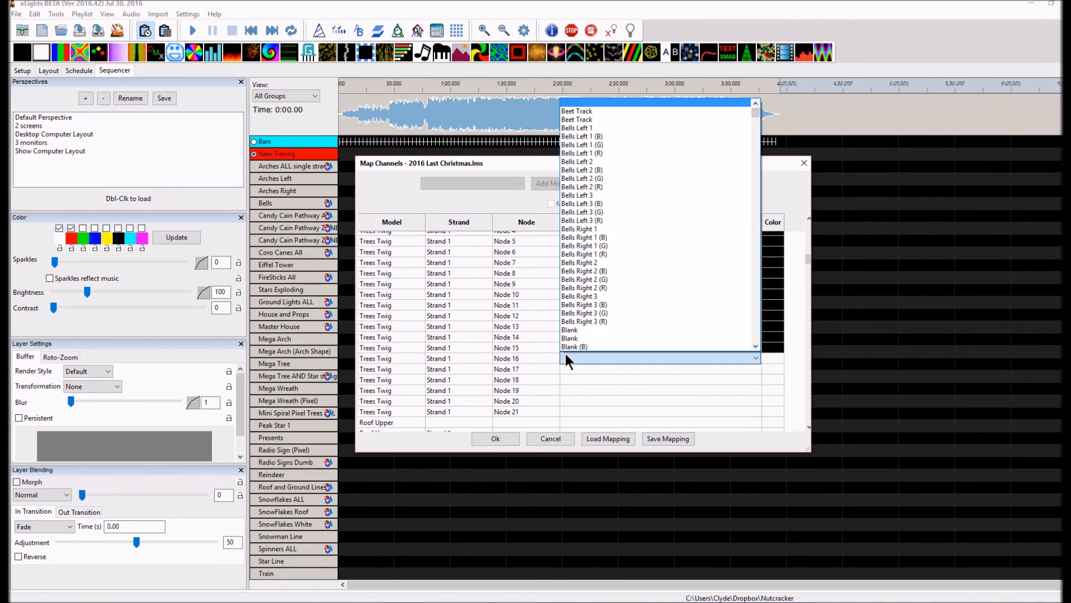
pyautogui.click(575, 348)
pyautogui.click(577, 369)
pyautogui.click(576, 366)
pyautogui.click(571, 380)
pyautogui.click(572, 374)
pyautogui.click(573, 390)
pyautogui.click(575, 390)
pyautogui.click(575, 288)
pyautogui.click(571, 400)
pyautogui.click(572, 390)
pyautogui.click(577, 413)
pyautogui.click(577, 403)
# Map the whole Roof Upper model to the channel Upper Roof Line 1 and the Roof Lower model to Lower Roof Line 1
pyautogui.scroll(-2, 580, 346)
pyautogui.click(581, 346)
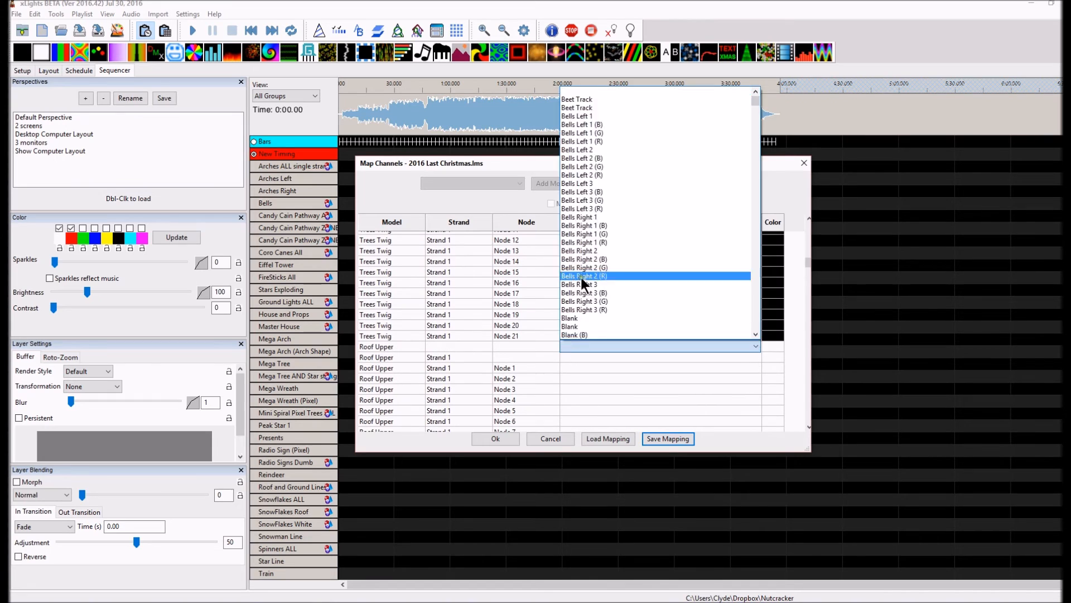
pyautogui.click(581, 277)
pyautogui.scroll(-10, 578, 370)
pyautogui.click(579, 371)
pyautogui.click(580, 370)
pyautogui.scroll(-2, 580, 384)
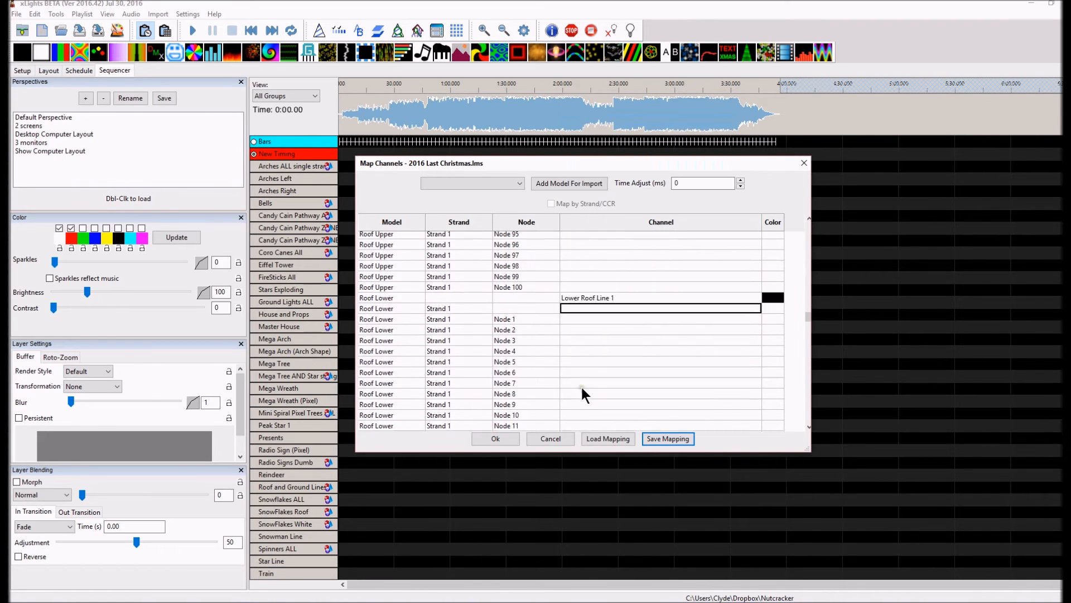
# Review the channel assignments across the model and node rows of Roof Upper and Roof Lower
pyautogui.scroll(3, 584, 388)
pyautogui.scroll(5, 590, 358)
pyautogui.scroll(17, 592, 362)
pyautogui.scroll(3, 591, 359)
pyautogui.scroll(4, 585, 316)
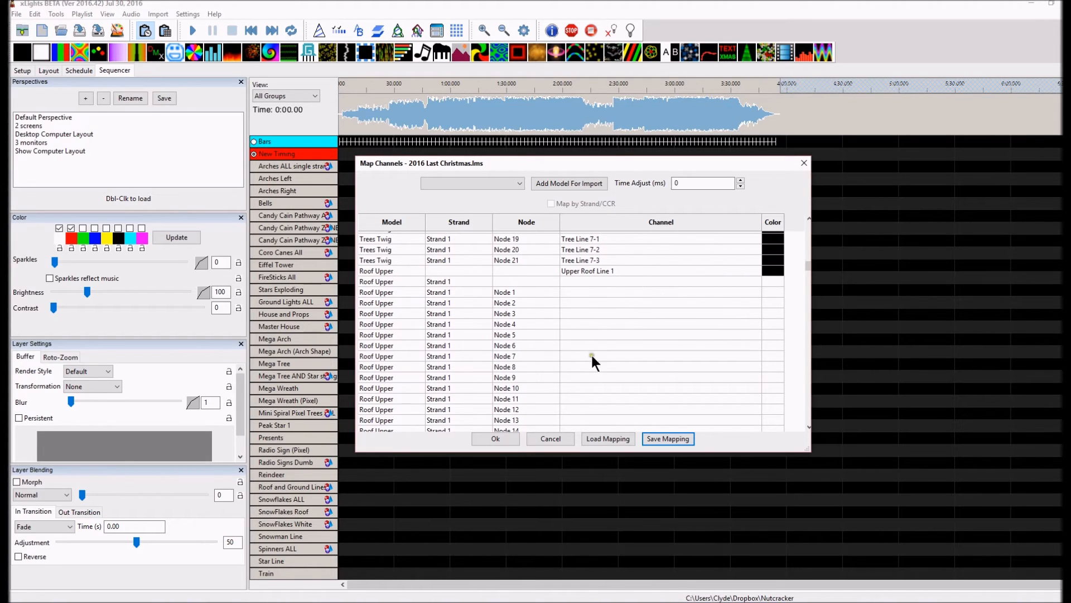
pyautogui.scroll(-16, 591, 378)
pyautogui.click(590, 379)
pyautogui.press('Down')
pyautogui.press('Down')
pyautogui.press('Down')
pyautogui.press('Down')
pyautogui.press('Down')
pyautogui.press('Down')
pyautogui.press('Down')
pyautogui.press('Down')
pyautogui.press('Down')
pyautogui.press('Down')
pyautogui.press('Down')
pyautogui.press('Down')
pyautogui.press('Down')
pyautogui.press('Down')
pyautogui.press('Down')
pyautogui.press('Down')
pyautogui.press('Down')
pyautogui.press('Down')
pyautogui.press('Down')
pyautogui.press('Down')
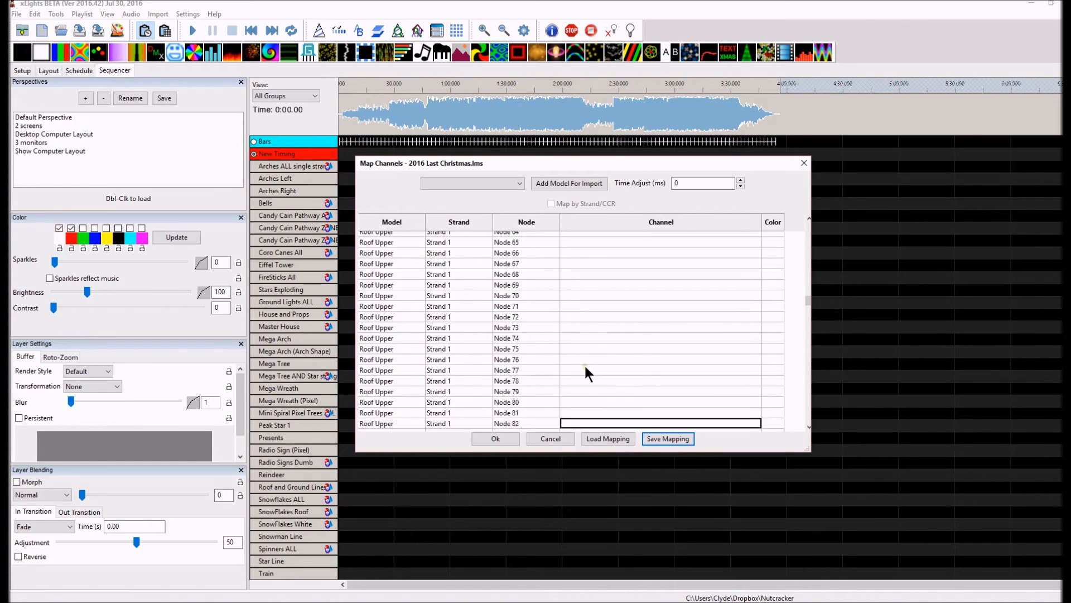
pyautogui.press('Down')
pyautogui.press('Down')
pyautogui.press('Down')
pyautogui.press('Down')
pyautogui.press('Down')
pyautogui.press('Down')
pyautogui.press('Down')
pyautogui.press('Down')
pyautogui.press('Down')
pyautogui.press('Down')
pyautogui.press('Down')
pyautogui.press('Down')
pyautogui.press('Down')
pyautogui.press('Down')
pyautogui.press('Down')
pyautogui.press('Down')
pyautogui.press('Down')
pyautogui.press('Down')
pyautogui.press('Down')
pyautogui.press('Down')
pyautogui.scroll(5, 590, 316)
pyautogui.click(585, 347)
pyautogui.scroll(-3, 591, 370)
pyautogui.scroll(-12, 593, 379)
pyautogui.scroll(4, 592, 377)
pyautogui.click(591, 377)
pyautogui.scroll(1, 592, 377)
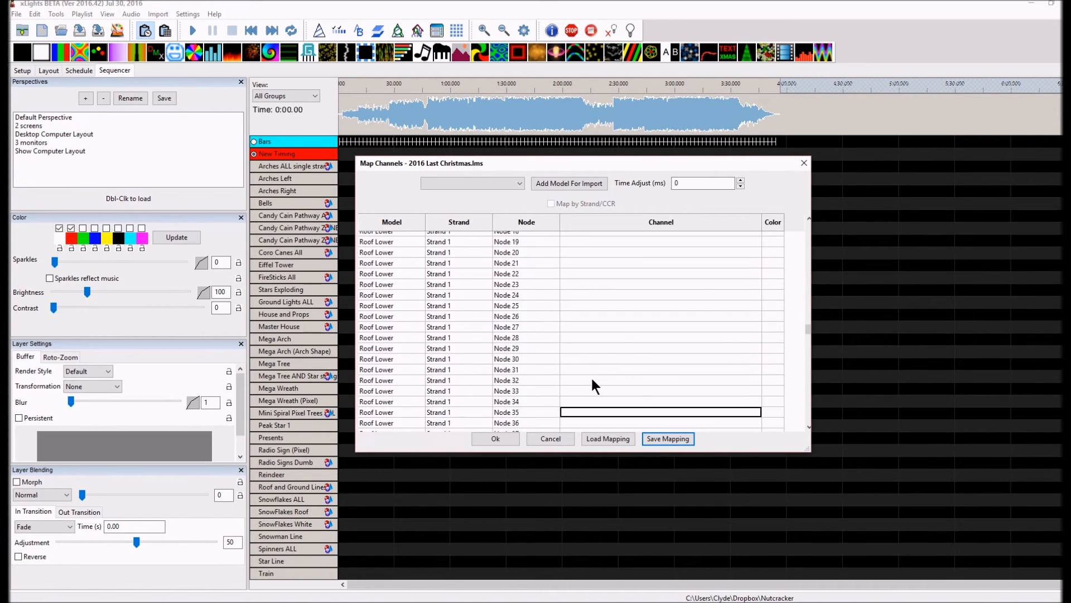
# Look through the remaining Roof Lower nodes and the Icicle Left rows down to the Ground Left model
pyautogui.press('Down')
pyautogui.press('Down')
pyautogui.press('Down')
pyautogui.press('Down')
pyautogui.press('Down')
pyautogui.press('Down')
pyautogui.press('Down')
pyautogui.press('Down')
pyautogui.press('Down')
pyautogui.press('Down')
pyautogui.press('Down')
pyautogui.press('Down')
pyautogui.press('Down')
pyautogui.press('Down')
pyautogui.press('Down')
pyautogui.press('Down')
pyautogui.press('Down')
pyautogui.press('Down')
pyautogui.press('Down')
pyautogui.press('Down')
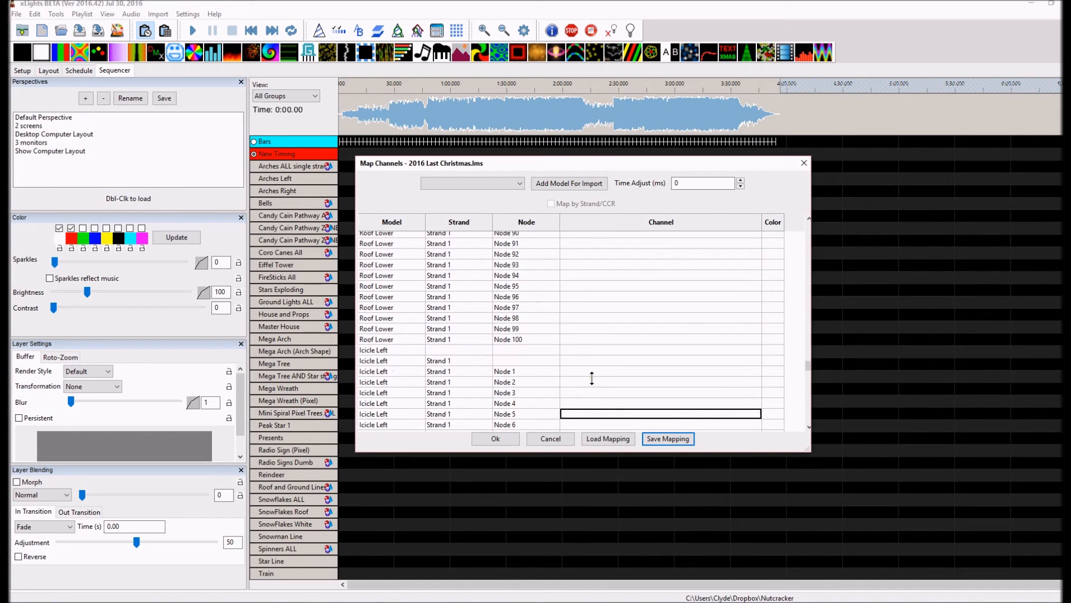
pyautogui.click(589, 349)
pyautogui.press('Down')
pyautogui.press('Down')
pyautogui.press('Down')
pyautogui.press('Down')
pyautogui.press('Down')
pyautogui.press('Down')
pyautogui.press('Down')
pyautogui.press('Down')
pyautogui.press('Down')
pyautogui.press('Down')
pyautogui.press('Down')
pyautogui.press('Down')
pyautogui.press('Down')
pyautogui.press('Down')
pyautogui.press('Down')
pyautogui.press('Down')
pyautogui.press('Down')
pyautogui.press('Down')
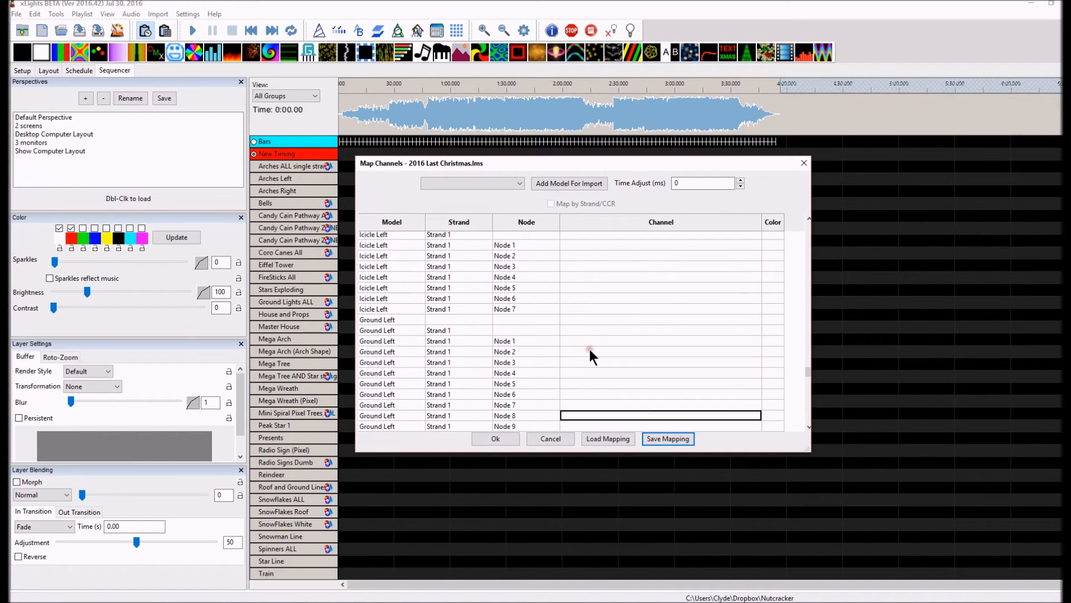
# Try mapping the whole Ground Left model to the channel GECE Door 8 17 (R)
pyautogui.click(579, 319)
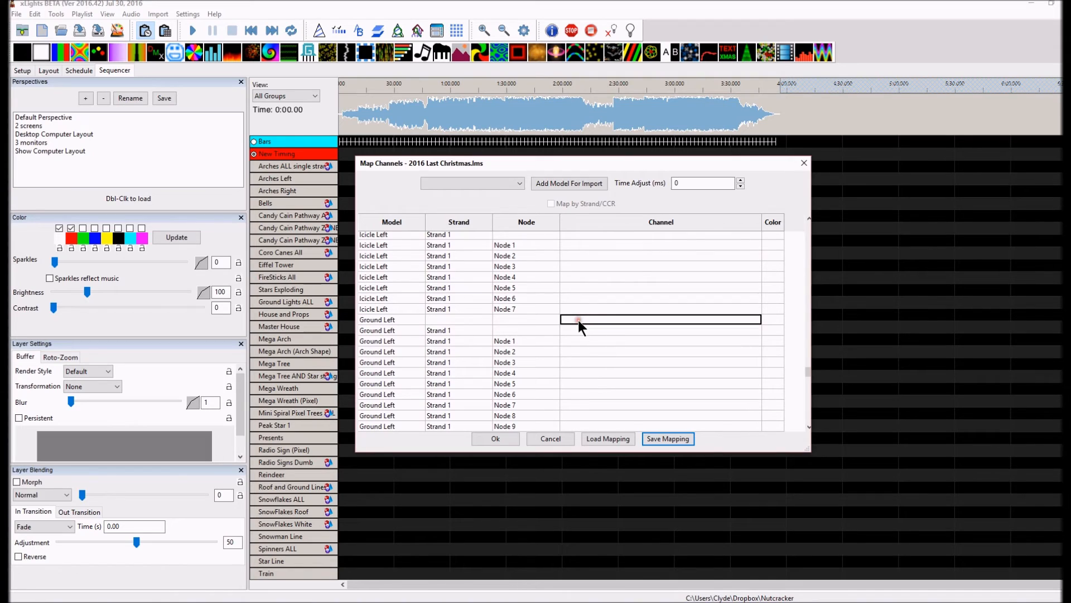
pyautogui.click(574, 320)
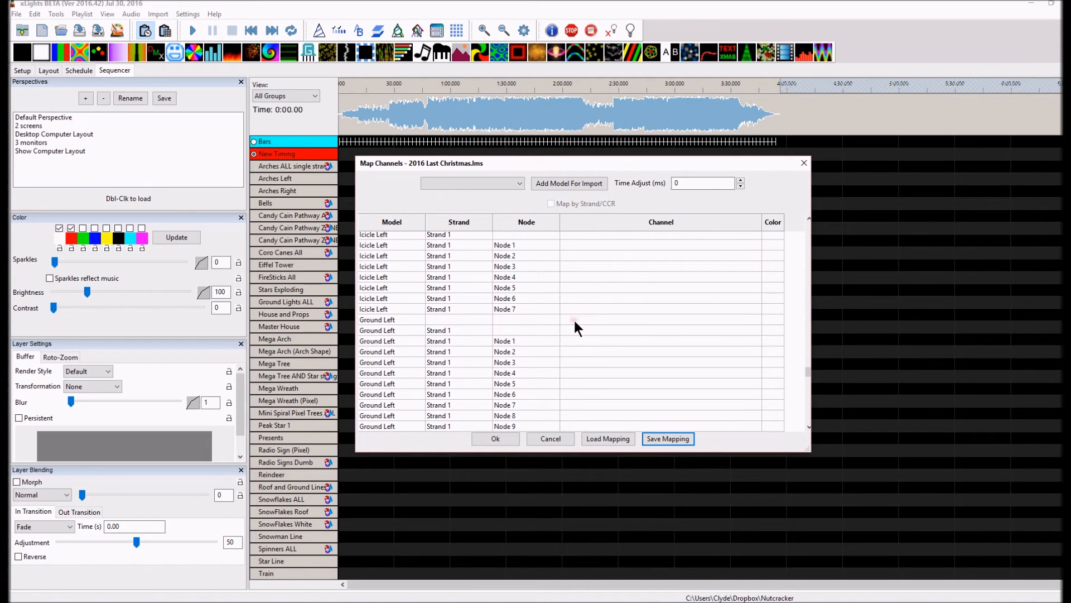
pyautogui.click(574, 319)
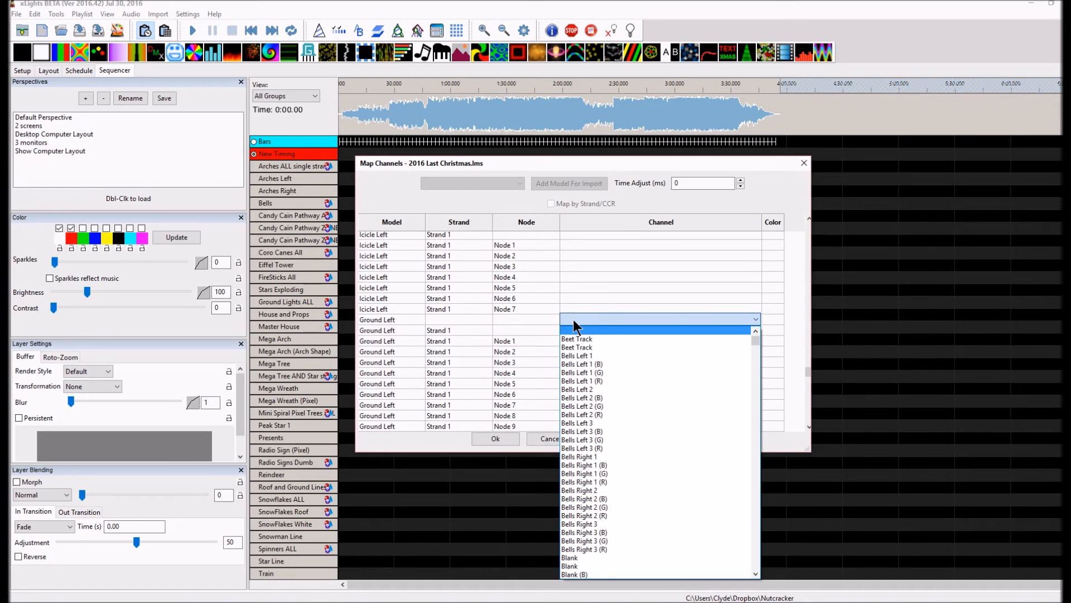
pyautogui.press('g')
pyautogui.press('Down')
pyautogui.press('Down')
pyautogui.press('Down')
pyautogui.press('Down')
pyautogui.press('Down')
pyautogui.press('Down')
pyautogui.press('Down')
pyautogui.press('Down')
pyautogui.press('Down')
pyautogui.press('Down')
pyautogui.press('Down')
pyautogui.press('Down')
pyautogui.press('Down')
pyautogui.press('Down')
pyautogui.press('Down')
pyautogui.press('Down')
pyautogui.press('Down')
pyautogui.press('Down')
pyautogui.press('Down')
pyautogui.press('Down')
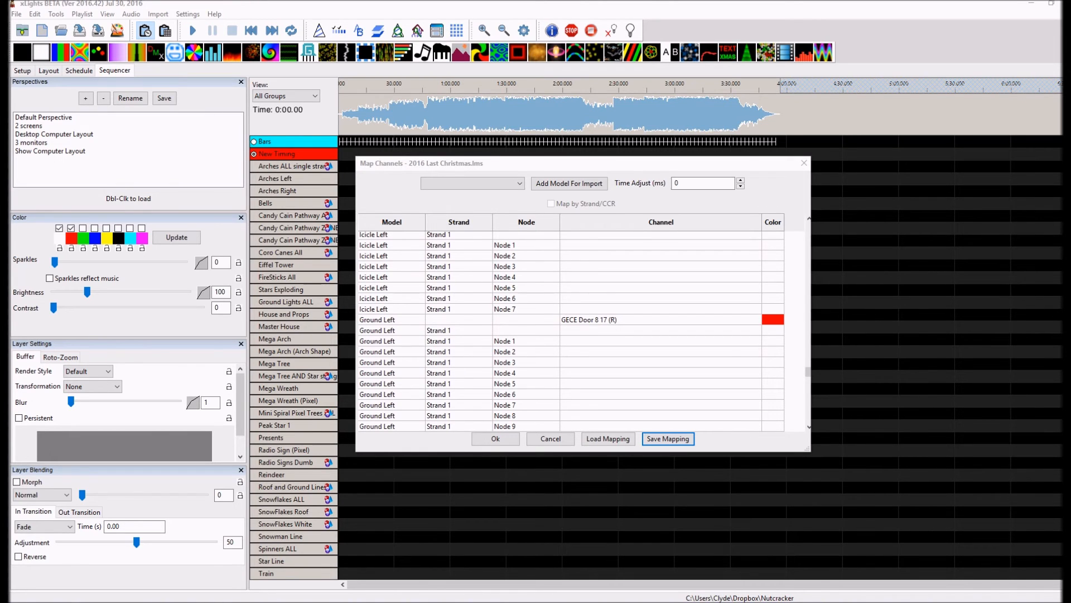
# Switch to the Light-O-Rama Sequence Editor, look up the channel names inside the Ground Pixels Left group, and return to xLights
pyautogui.hotkey('alt', 'Tab')
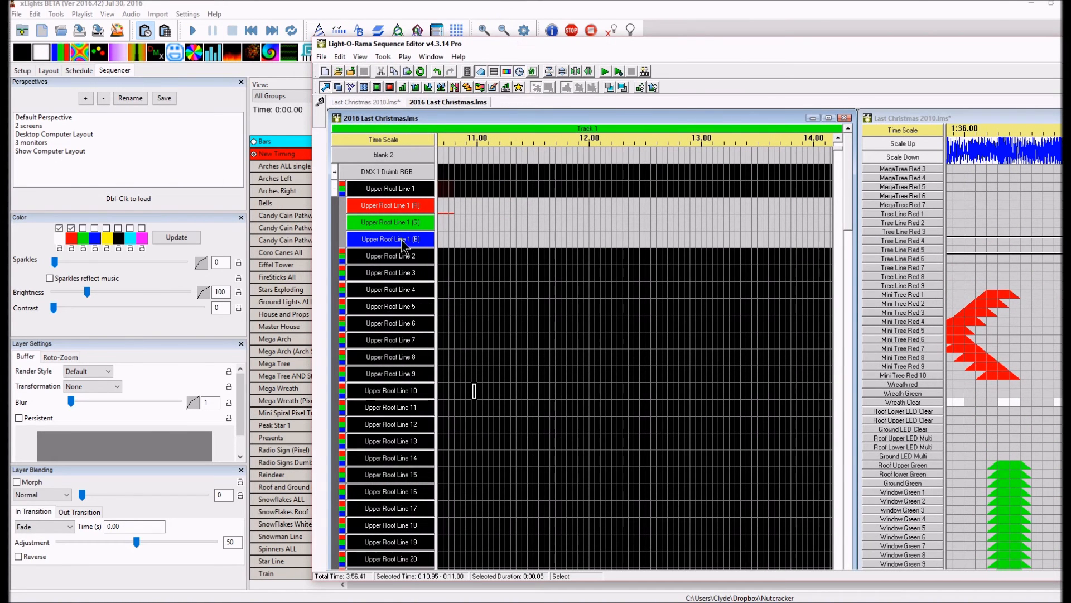
pyautogui.click(335, 188)
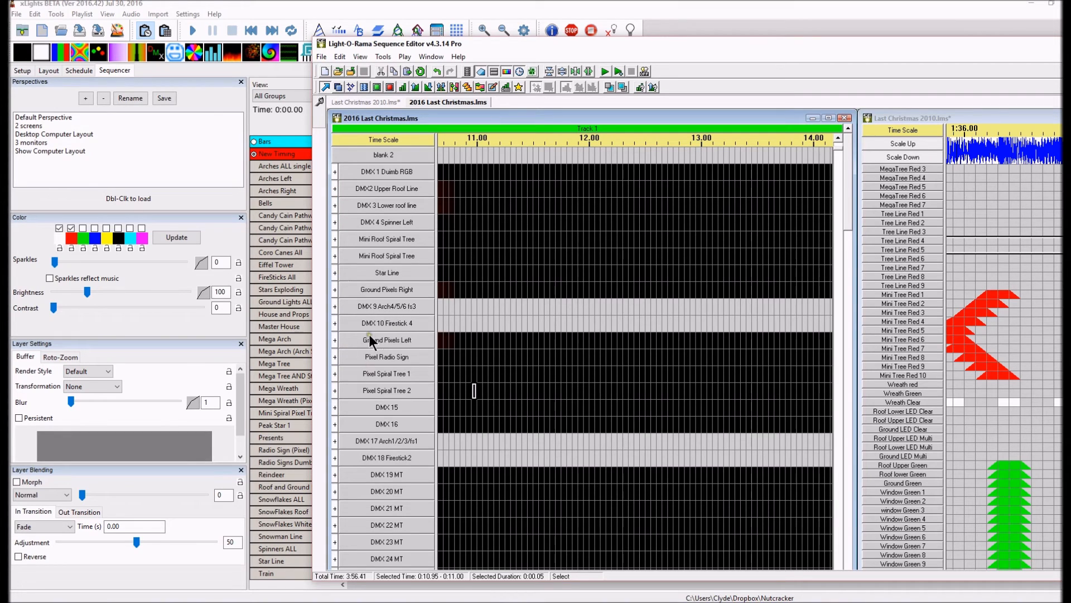
pyautogui.click(335, 340)
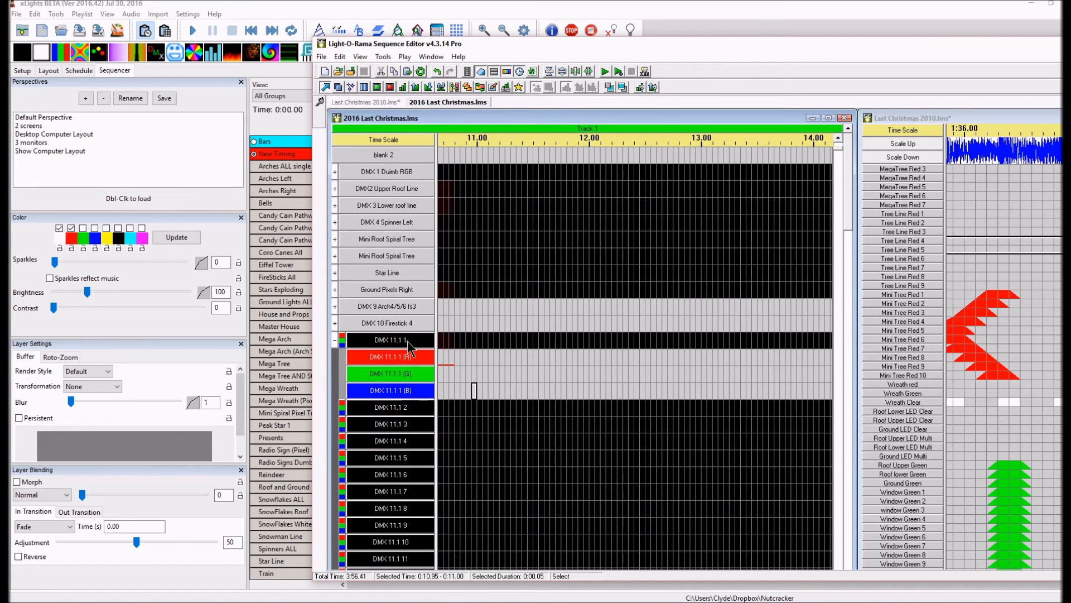
pyautogui.click(515, 40)
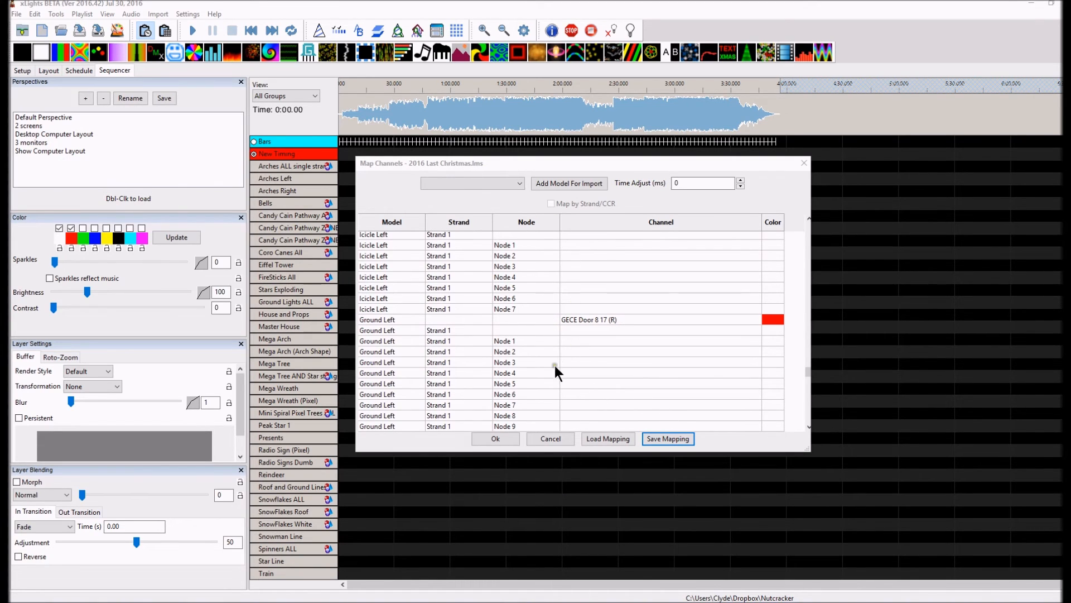
# Map the whole Ground Left model to the channel DMX 11.1 1
pyautogui.moveTo(566, 318); pyautogui.dragTo(569, 317)
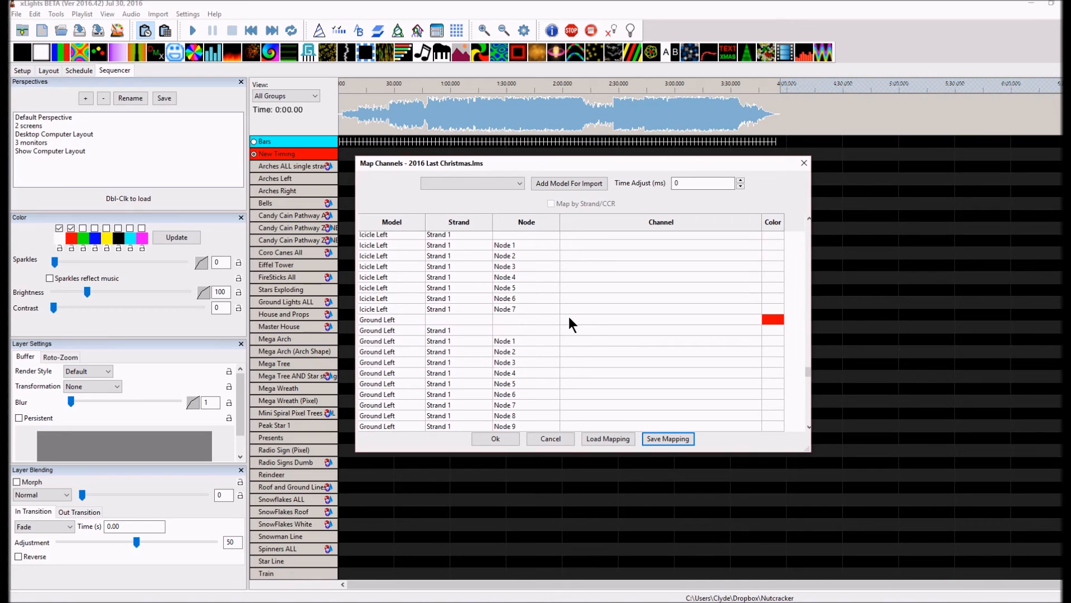
pyautogui.click(568, 318)
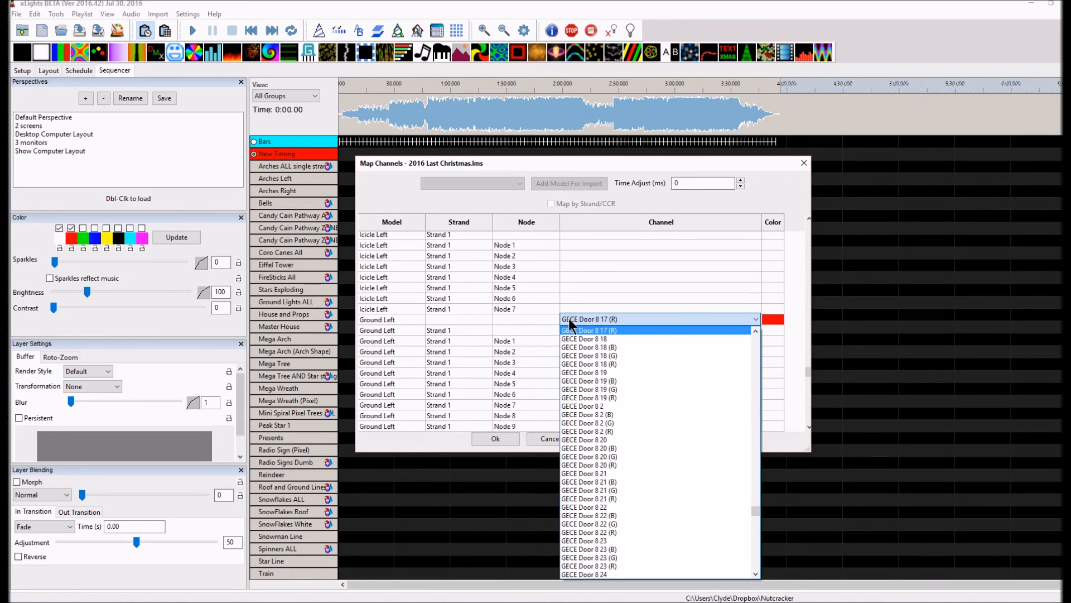
pyautogui.press('d')
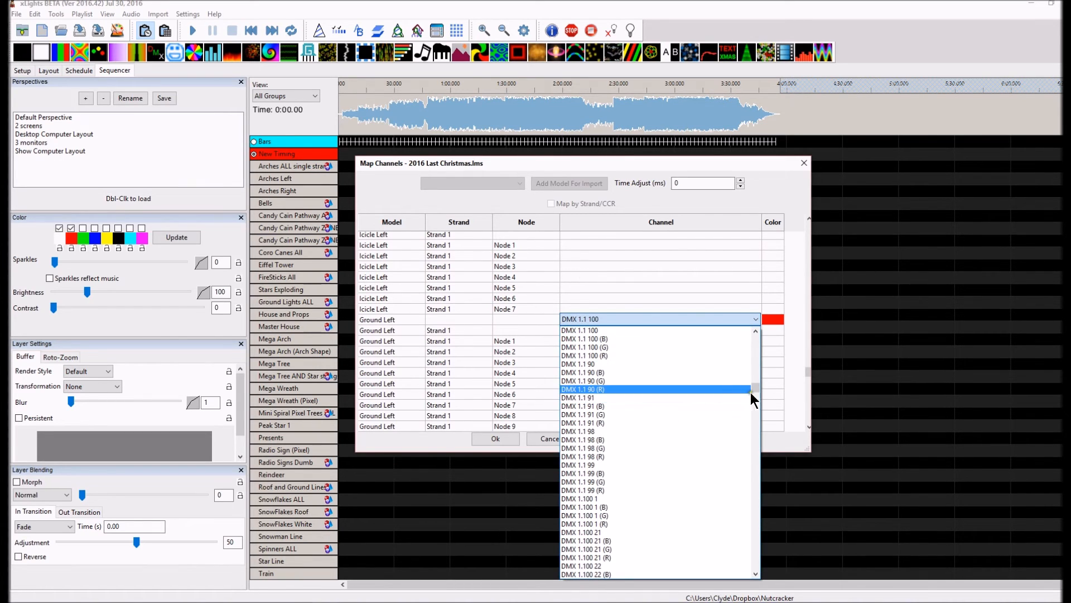
pyautogui.moveTo(753, 387); pyautogui.dragTo(752, 393)
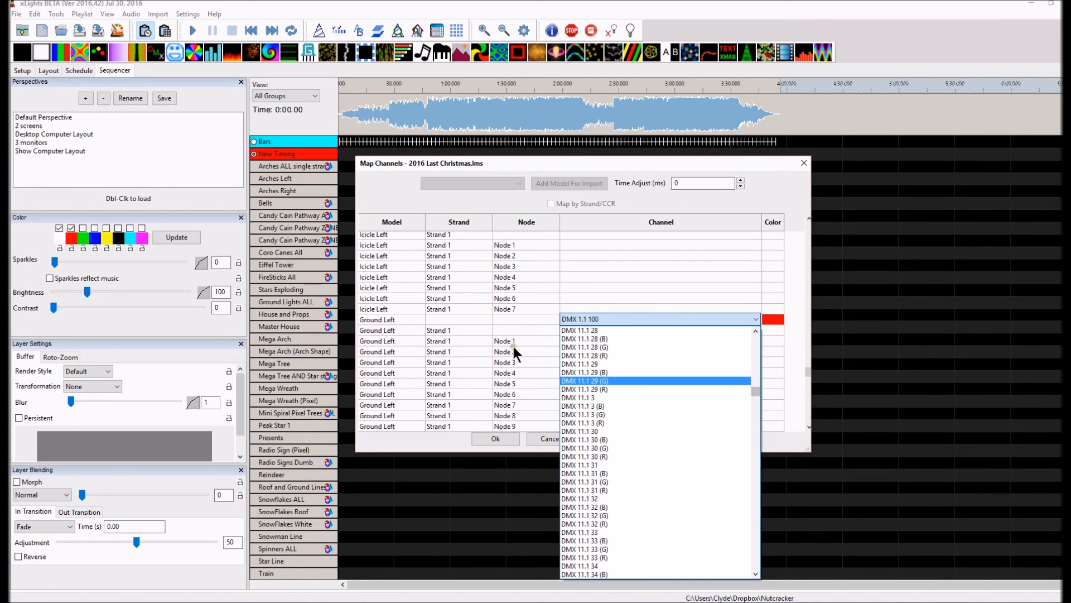
pyautogui.click(597, 363)
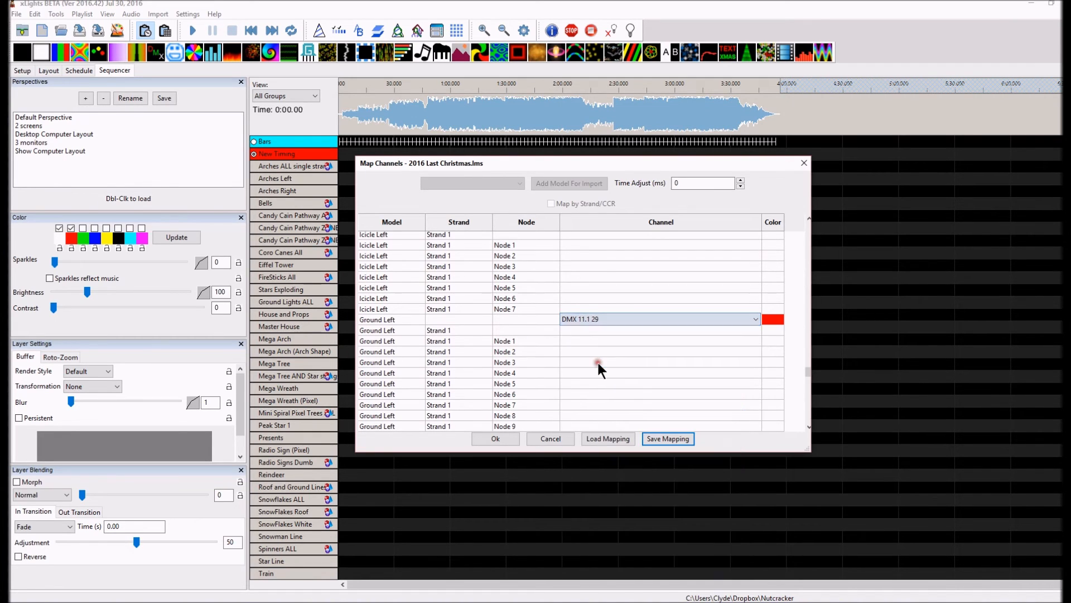
pyautogui.click(593, 325)
pyautogui.scroll(-2, 601, 366)
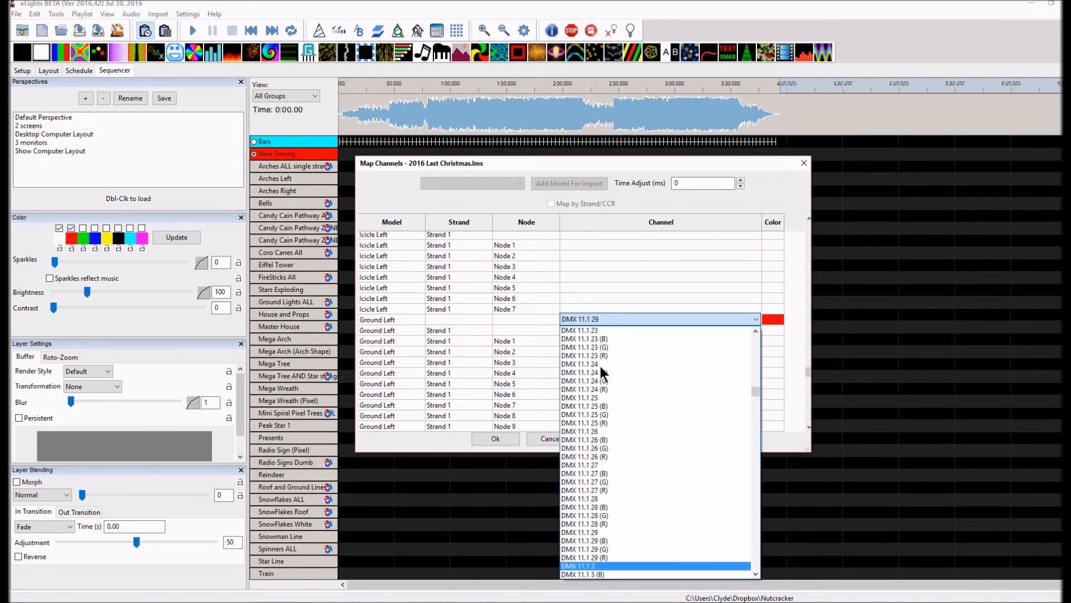
pyautogui.scroll(10, 599, 364)
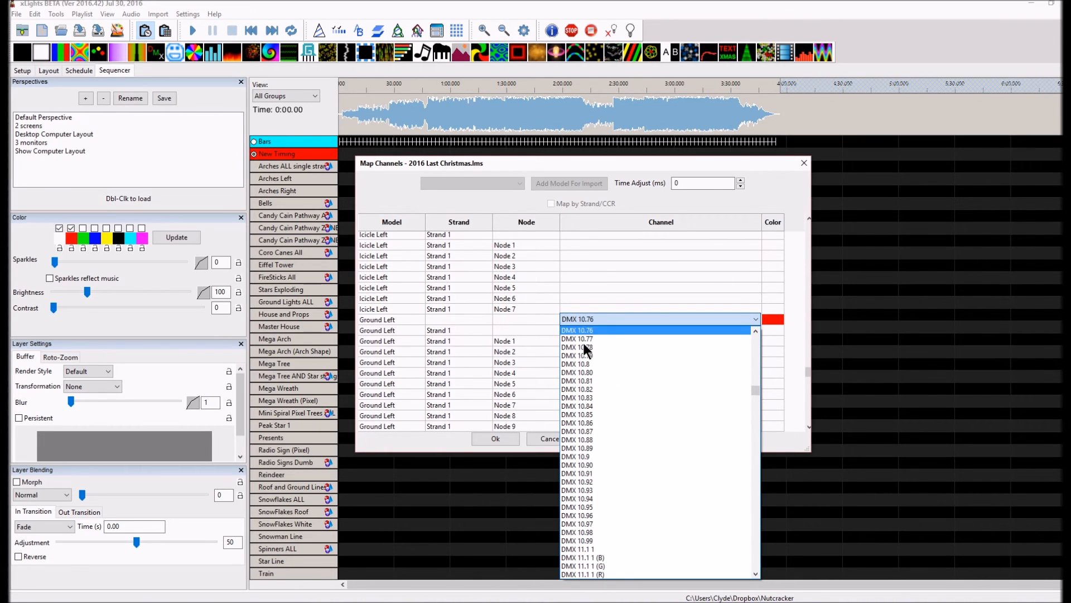
pyautogui.click(578, 548)
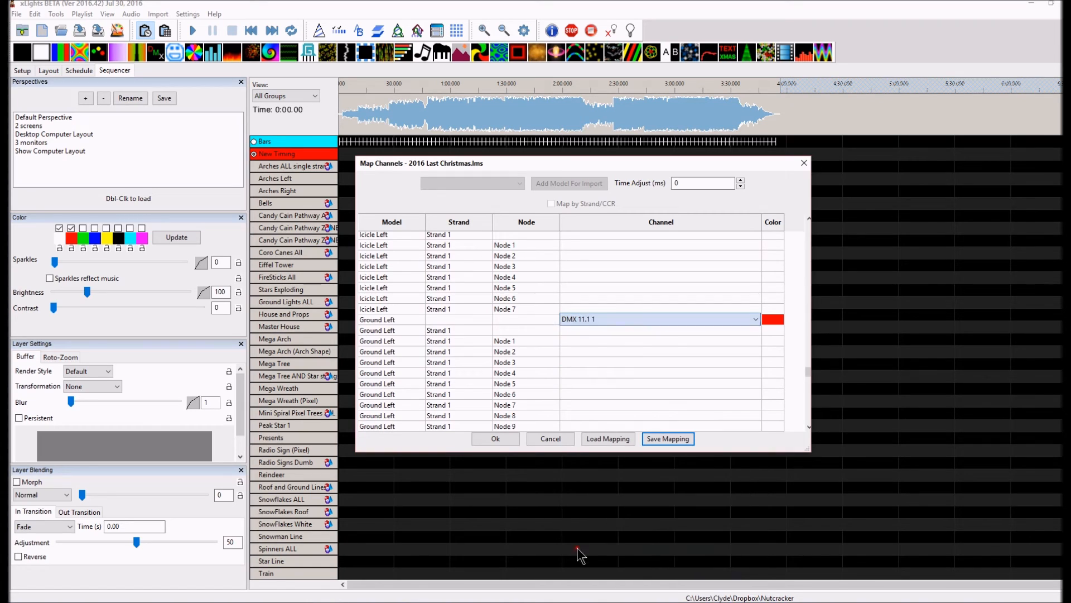
pyautogui.click(605, 317)
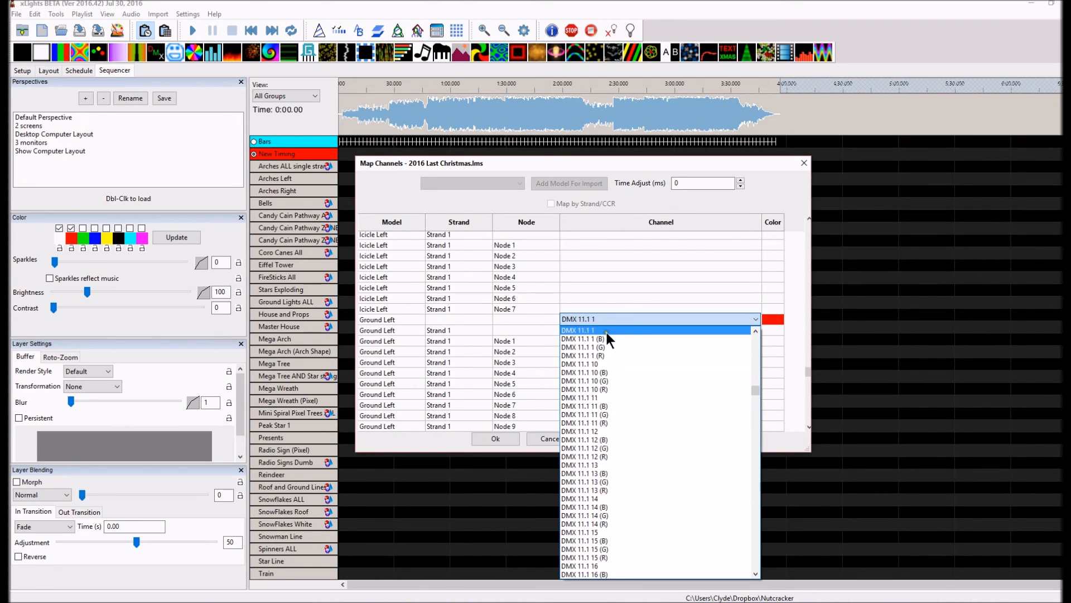
pyautogui.click(603, 323)
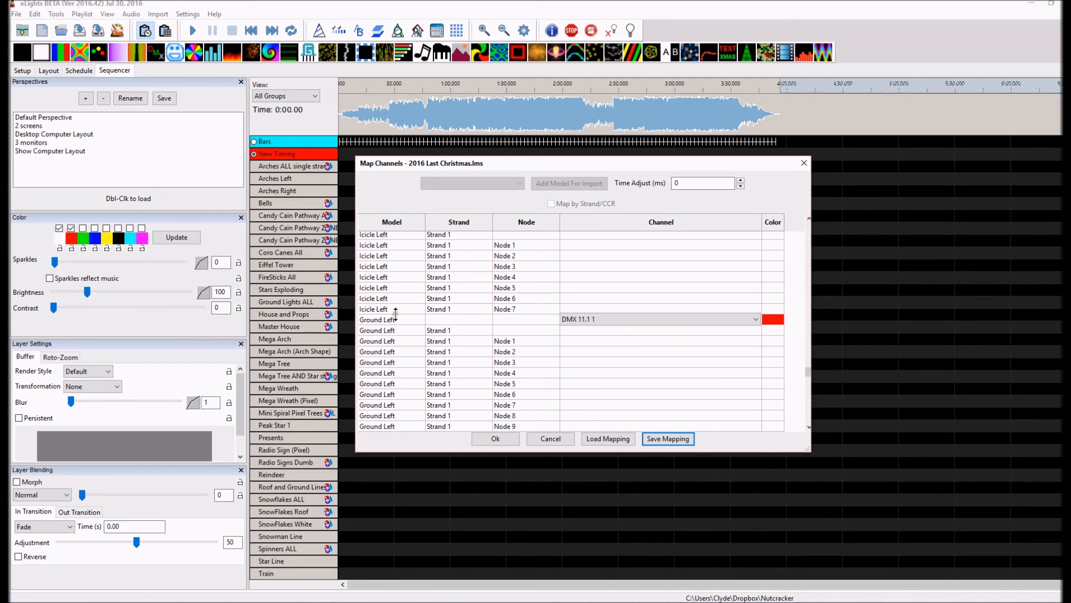
pyautogui.click(665, 327)
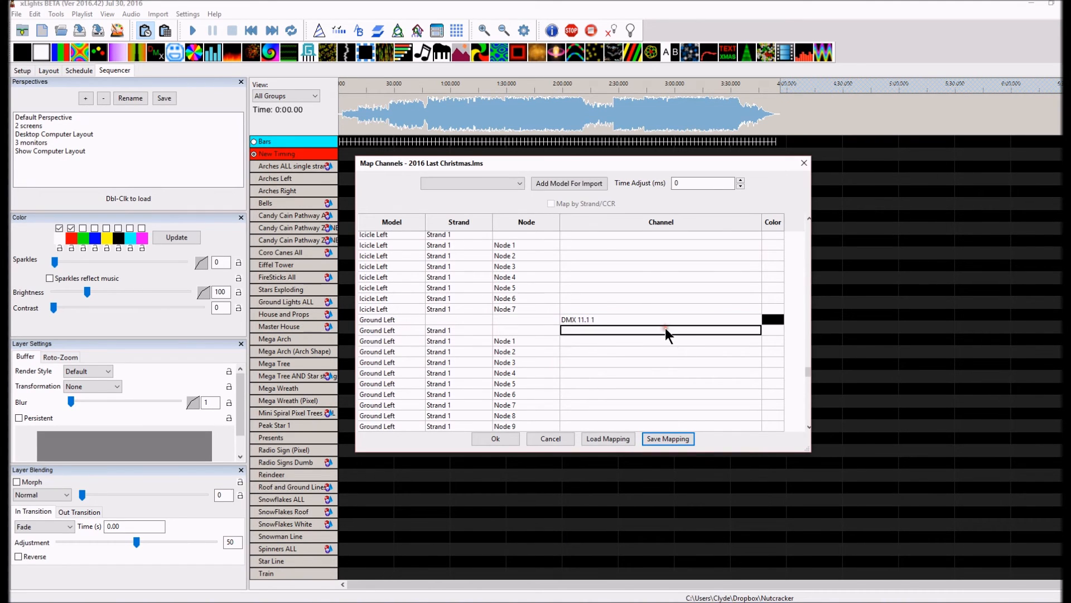
pyautogui.click(403, 320)
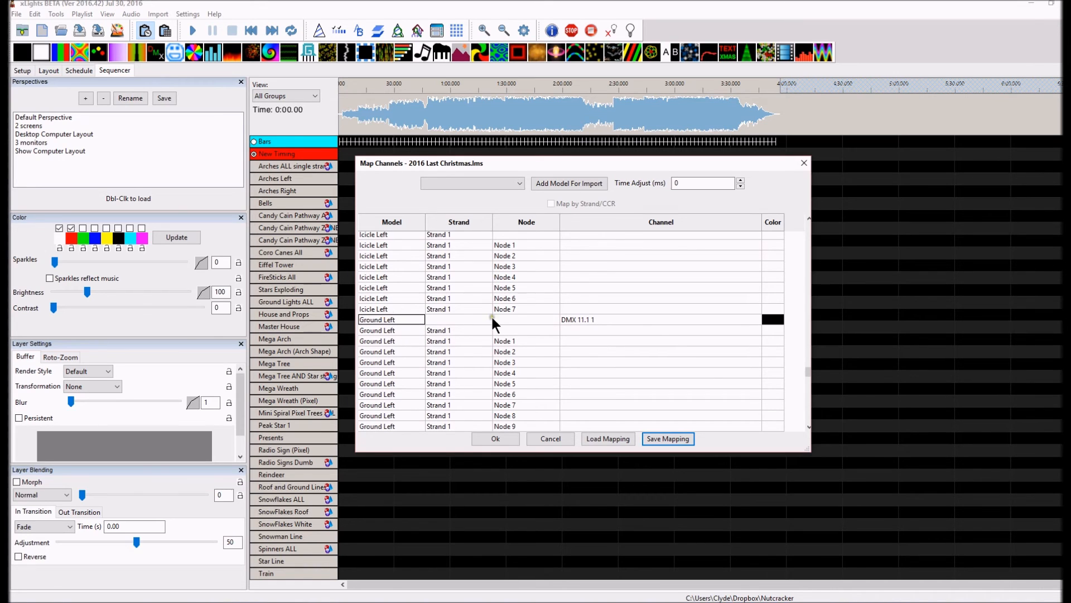
pyautogui.click(627, 318)
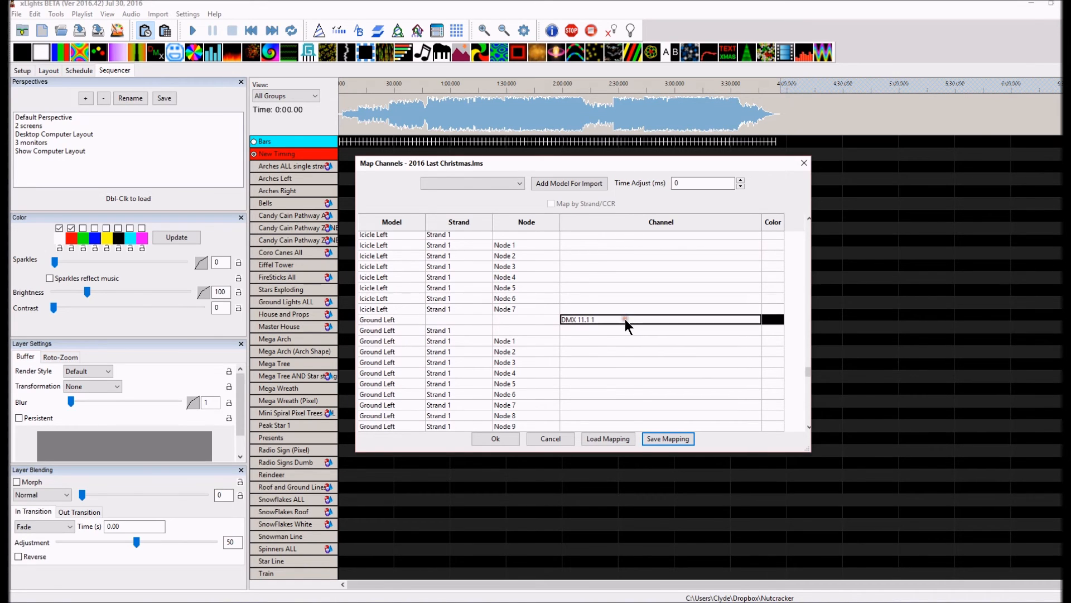
# Map Node 1 of the Star Line model to the channel Upper Roof Line 48
pyautogui.scroll(-3, 584, 345)
pyautogui.scroll(-6, 584, 344)
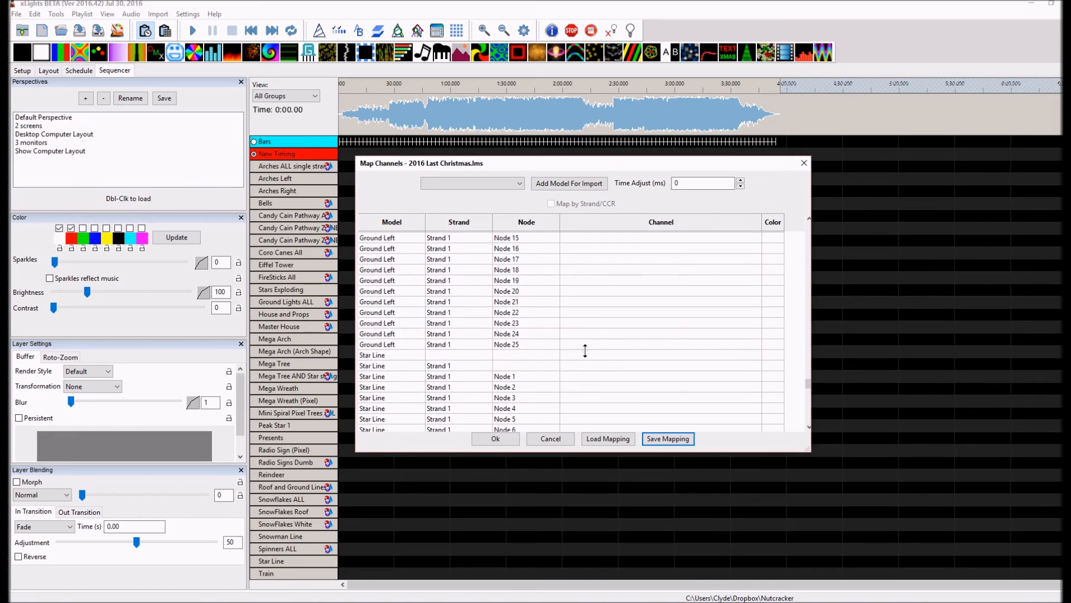
pyautogui.scroll(3, 584, 350)
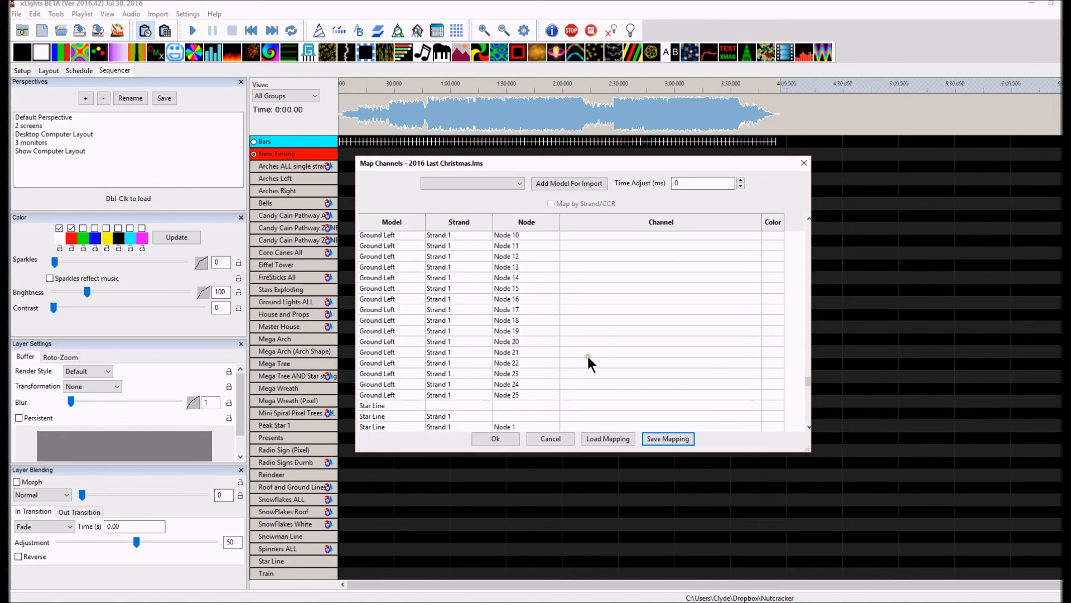
pyautogui.click(570, 404)
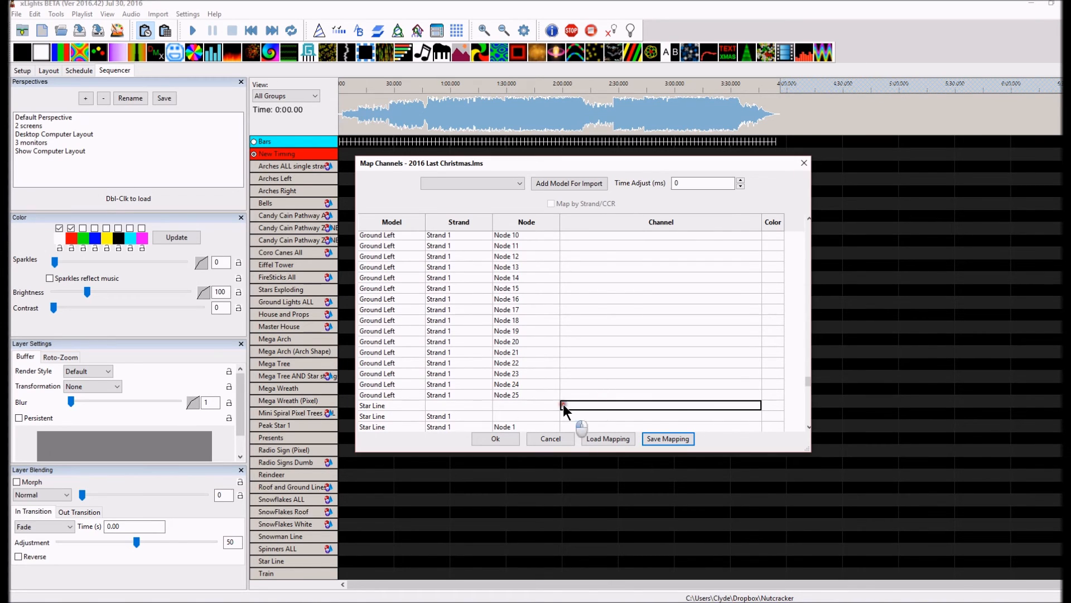
pyautogui.click(563, 404)
pyautogui.click(569, 414)
pyautogui.scroll(-6, 560, 390)
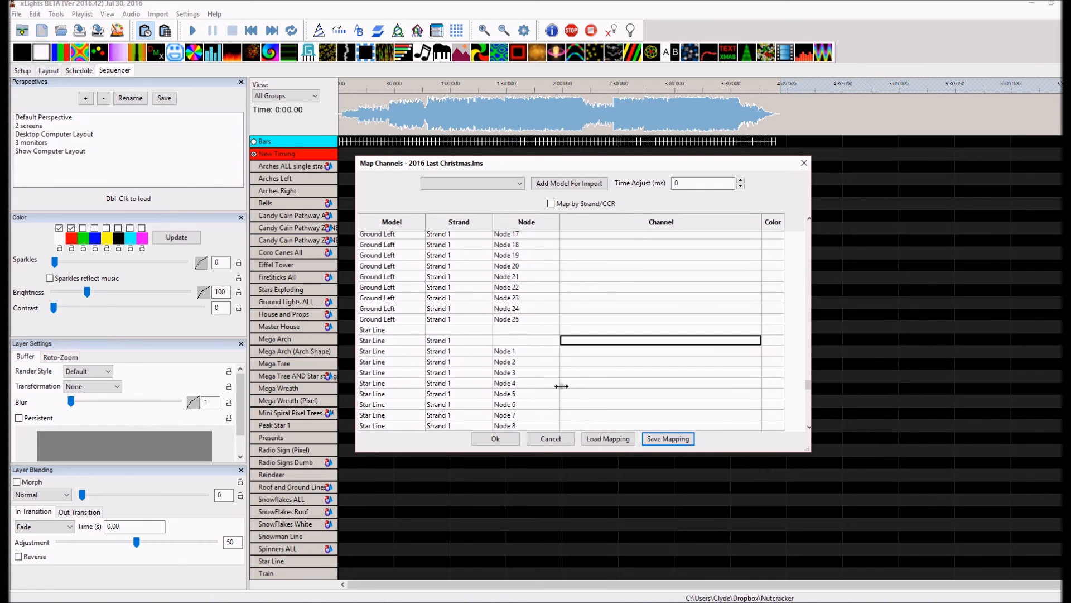
pyautogui.scroll(5, 560, 381)
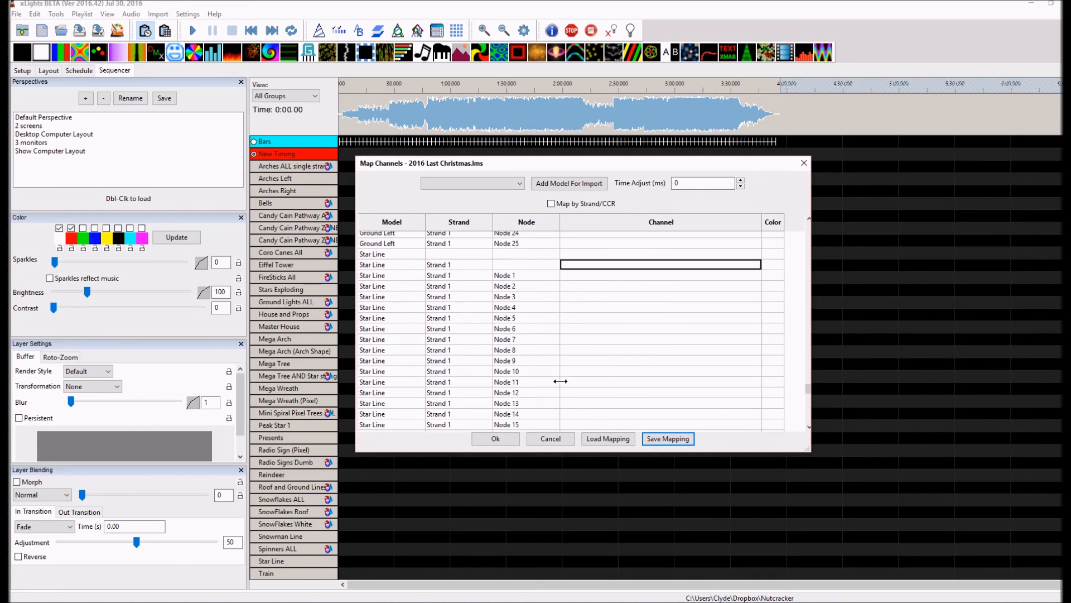
pyautogui.click(590, 325)
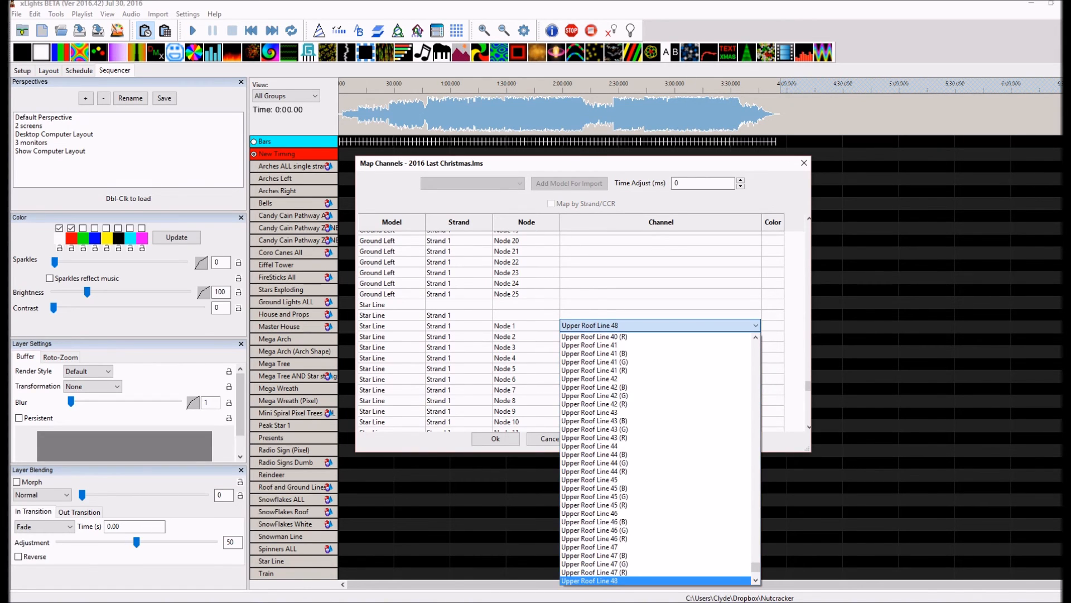
pyautogui.press('Return')
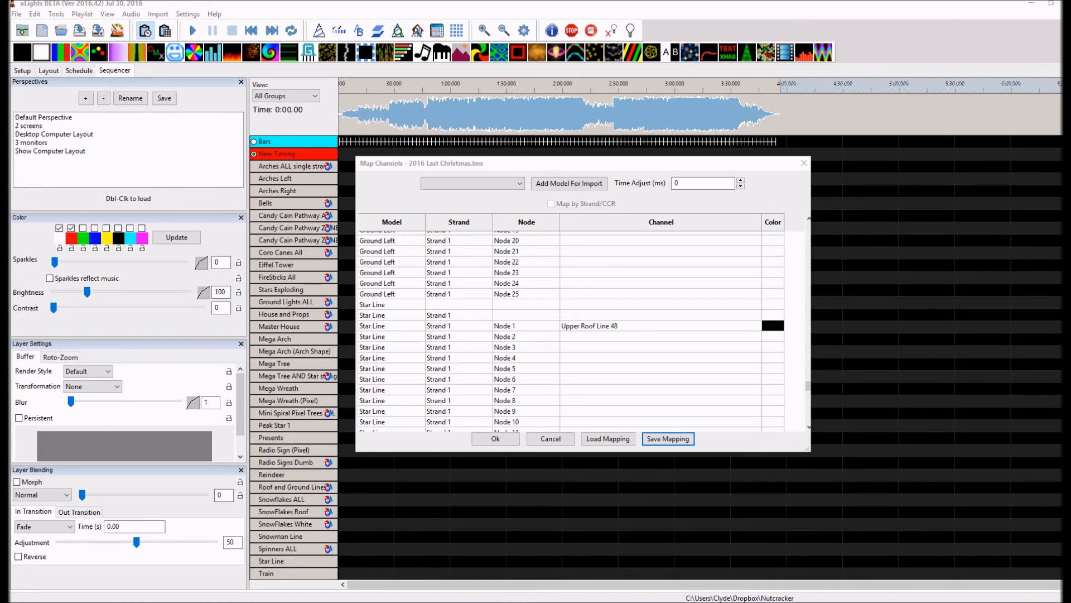
# Look up the channel names inside the Star Line group in the Light-O-Rama Sequence Editor and return to the Star Line Node 1 mapping in xLights
pyautogui.moveTo(685, 1); pyautogui.dragTo(718, 95)
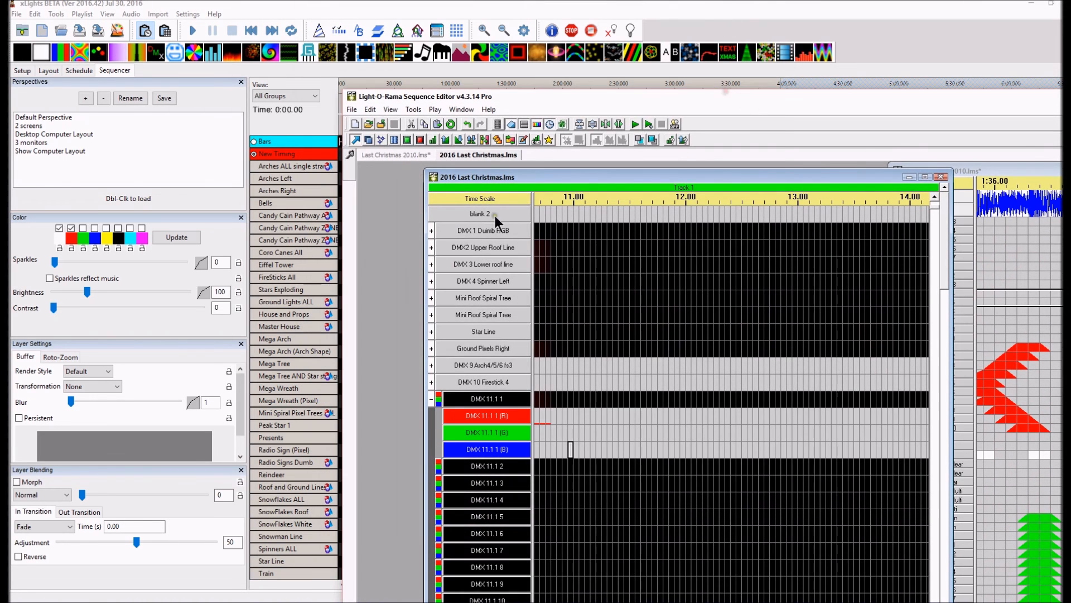
pyautogui.click(431, 332)
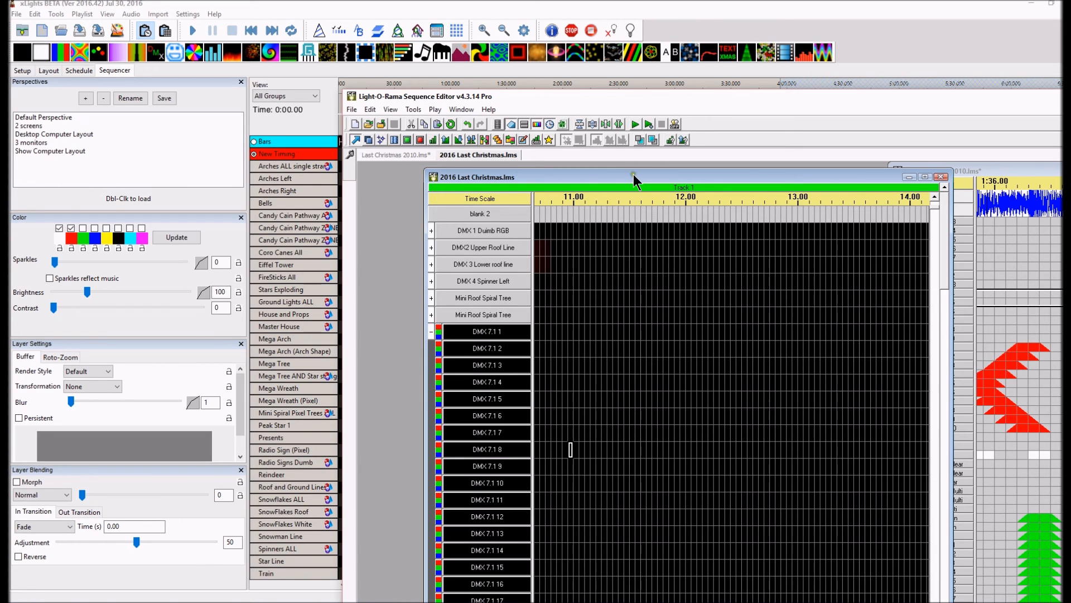
pyautogui.moveTo(632, 179); pyautogui.dragTo(632, 0)
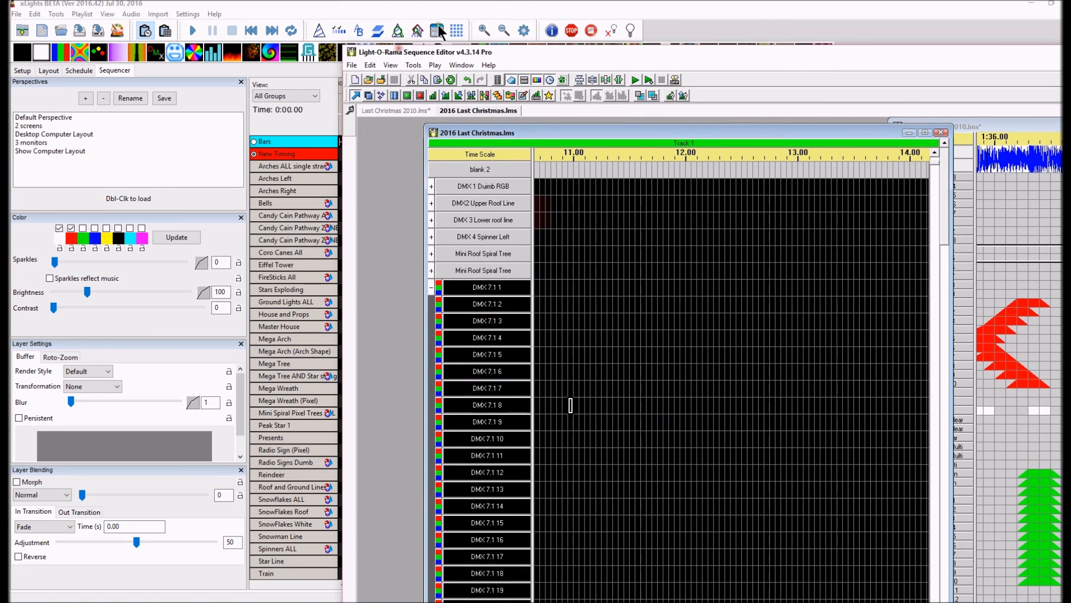
pyautogui.moveTo(540, 48); pyautogui.dragTo(539, 0)
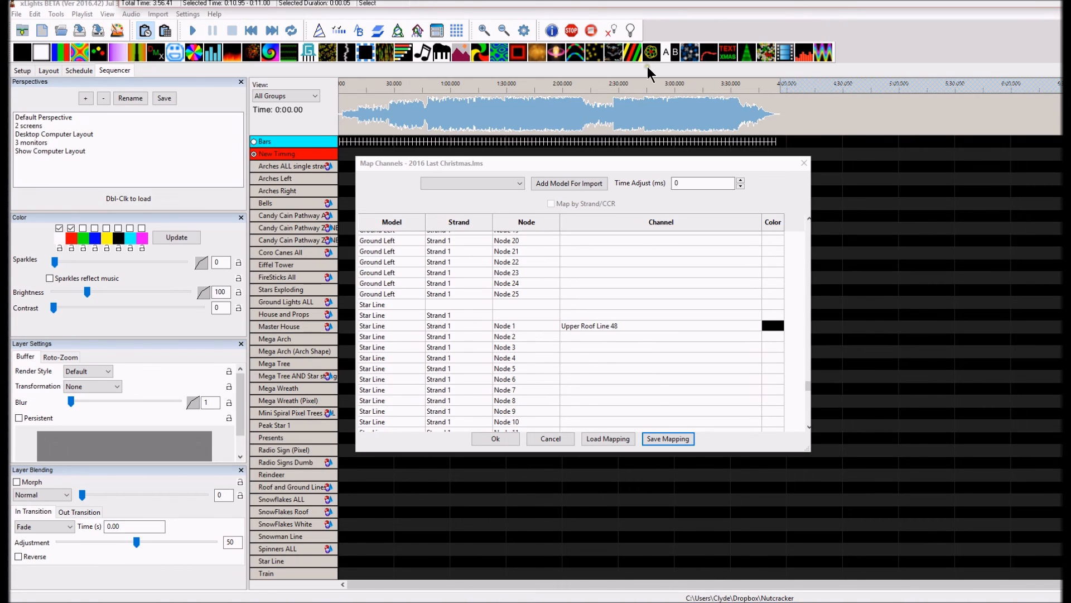
pyautogui.click(581, 324)
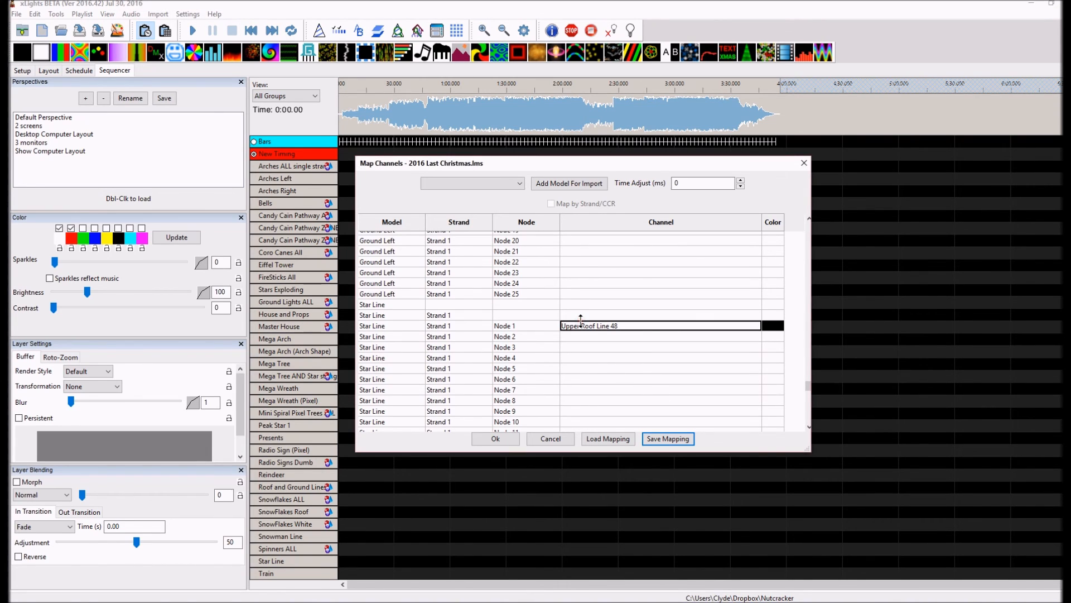
# Map Nodes 1 to 6 of the Star Line model to the matching DMX 7.1 channels, replacing Node 1's Upper Roof Line channel
pyautogui.click(586, 326)
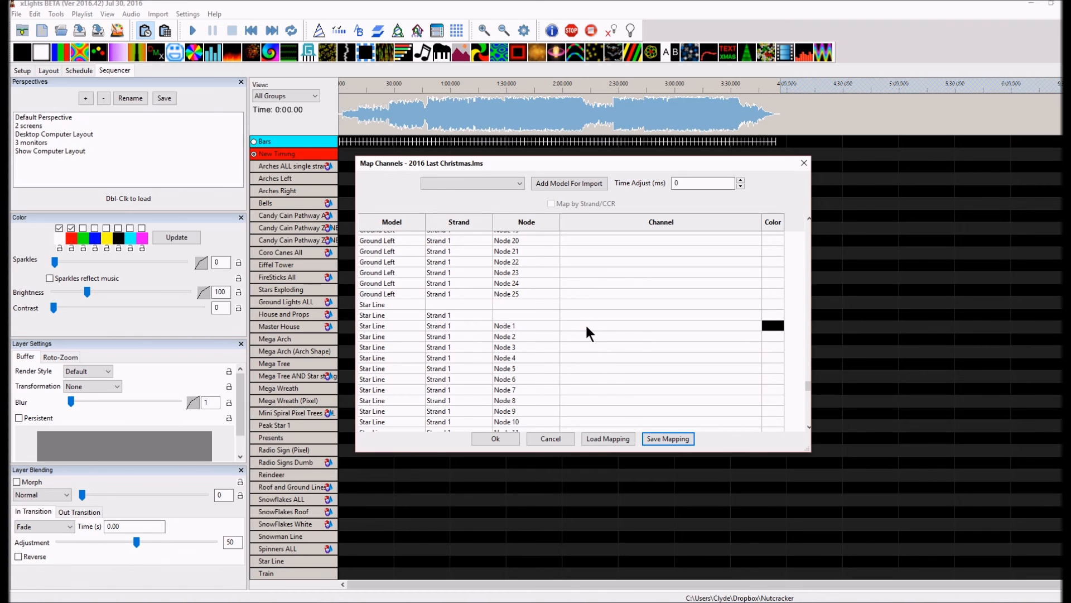
pyautogui.click(587, 326)
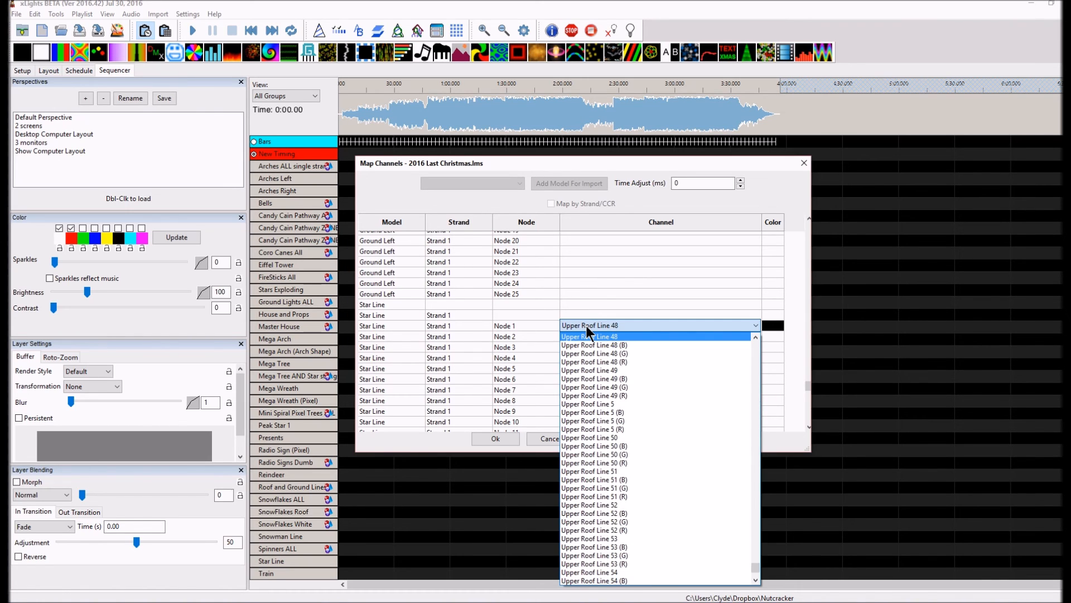
pyautogui.press('d')
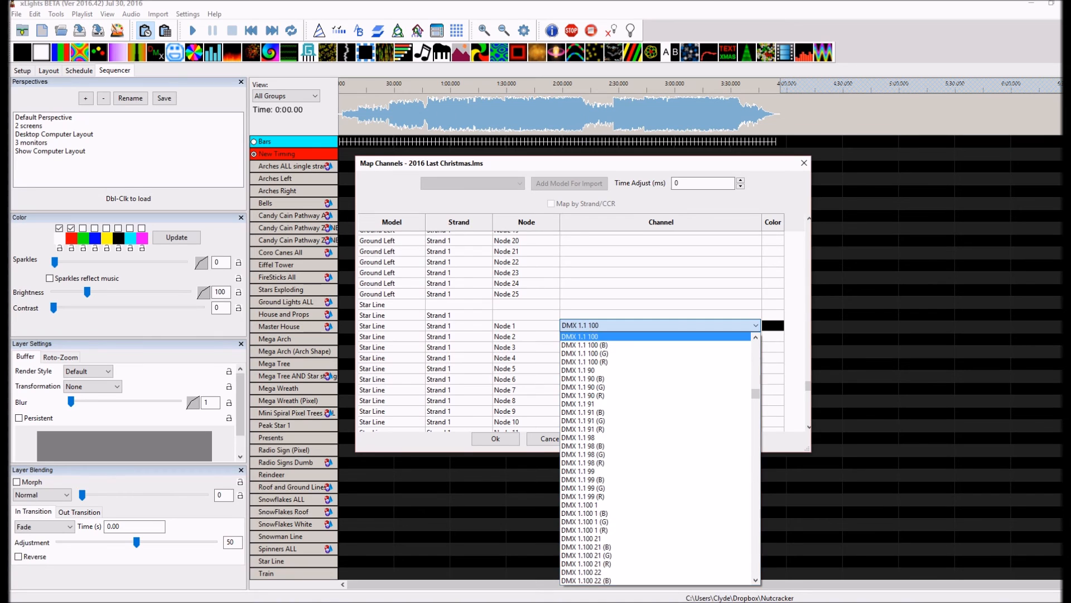
pyautogui.moveTo(756, 393); pyautogui.dragTo(755, 414)
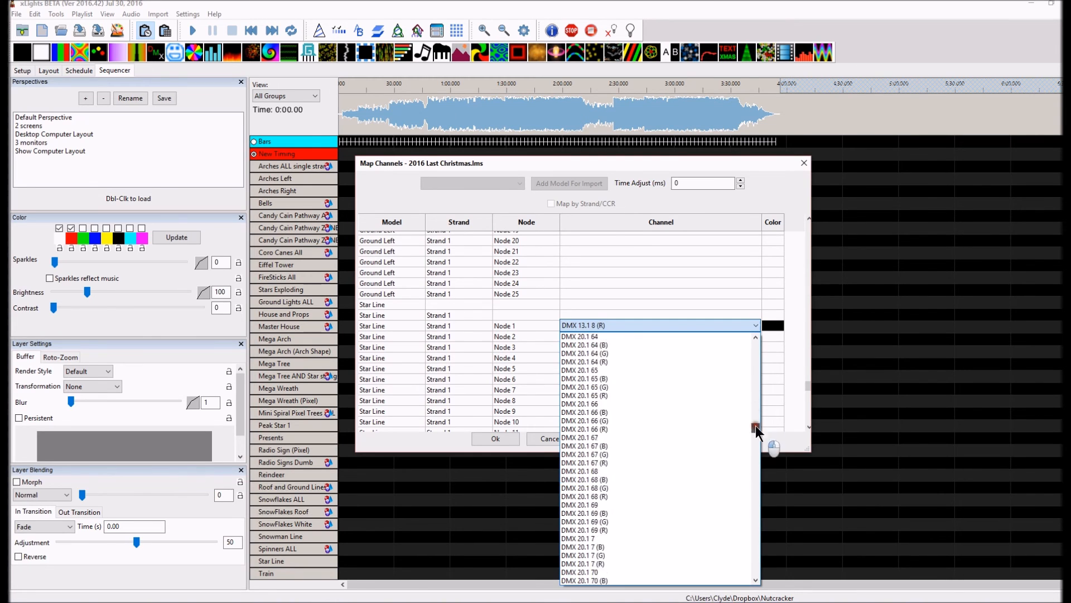
pyautogui.click(586, 413)
pyautogui.click(577, 429)
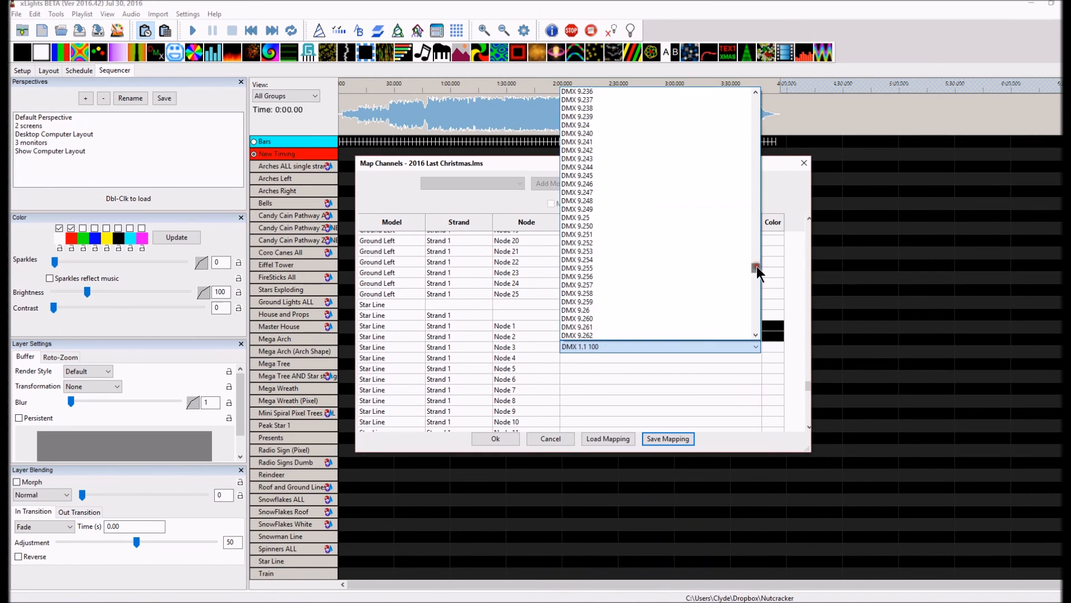
pyautogui.click(596, 121)
pyautogui.click(598, 265)
pyautogui.click(598, 369)
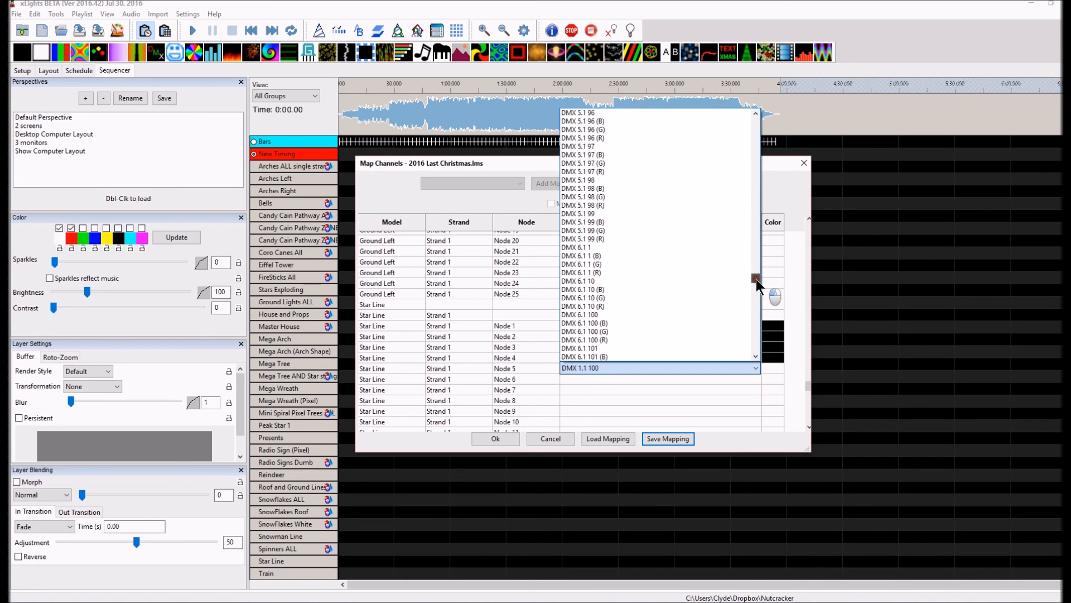
pyautogui.click(626, 174)
pyautogui.click(582, 379)
pyautogui.click(591, 235)
# Map Star Line Nodes 7, 8 and 9 to the channels DMX 7.1 7, DMX 7.1 8 and DMX 7.1 9
pyautogui.click(605, 389)
pyautogui.click(588, 220)
pyautogui.click(585, 400)
pyautogui.click(733, 317)
pyautogui.scroll(-5, 575, 255)
pyautogui.click(574, 255)
pyautogui.click(580, 316)
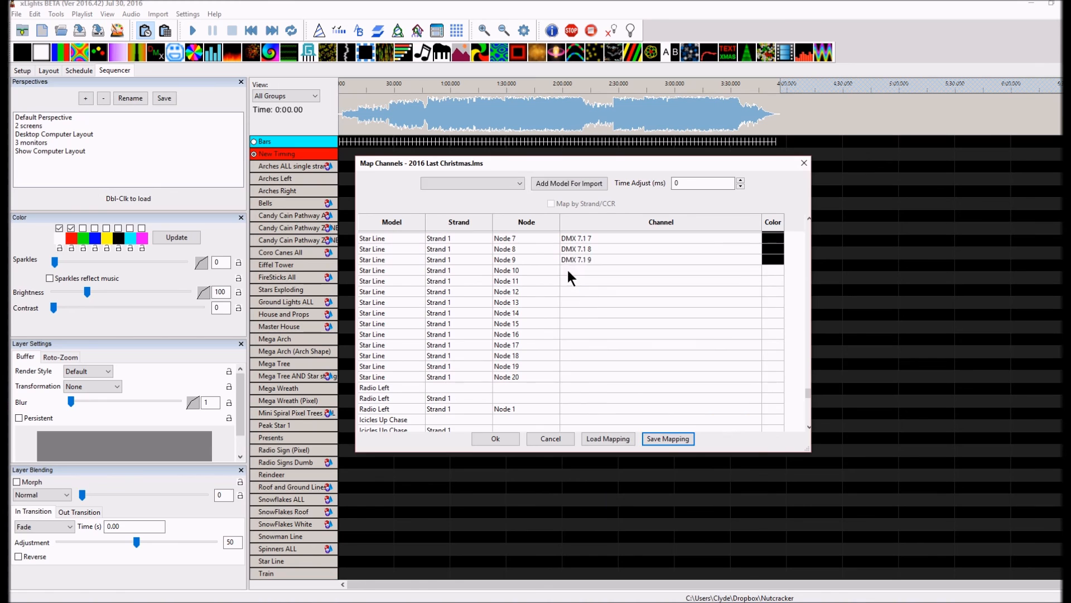
# Map Star Line Nodes 10 to 13 to the channels DMX 7.1 10 to DMX 7.1 13, in order
pyautogui.click(567, 267)
pyautogui.moveTo(759, 435); pyautogui.dragTo(755, 453)
pyautogui.click(571, 347)
pyautogui.click(580, 281)
pyautogui.scroll(-5, 741, 456)
pyautogui.click(625, 403)
pyautogui.click(581, 291)
pyautogui.click(749, 424)
pyautogui.click(749, 302)
pyautogui.click(749, 377)
# Map Star Line Nodes 14 to 16 to the channels DMX 7.1 14 to DMX 7.1 16, in order
pyautogui.click(731, 312)
pyautogui.scroll(-3, 756, 494)
pyautogui.click(748, 469)
pyautogui.click(748, 324)
pyautogui.moveTo(755, 430); pyautogui.dragTo(755, 505)
pyautogui.click(574, 333)
pyautogui.click(574, 324)
pyautogui.click(592, 408)
pyautogui.click(580, 334)
pyautogui.click(591, 391)
pyautogui.click(583, 333)
pyautogui.click(578, 321)
pyautogui.click(578, 330)
pyautogui.click(575, 302)
pyautogui.click(608, 438)
pyautogui.click(804, 454)
# Map Star Line Nodes 17 to 19 to DMX 7.1 17 to DMX 7.1 19 and Node 20 to DMX 8.1 20
pyautogui.click(566, 343)
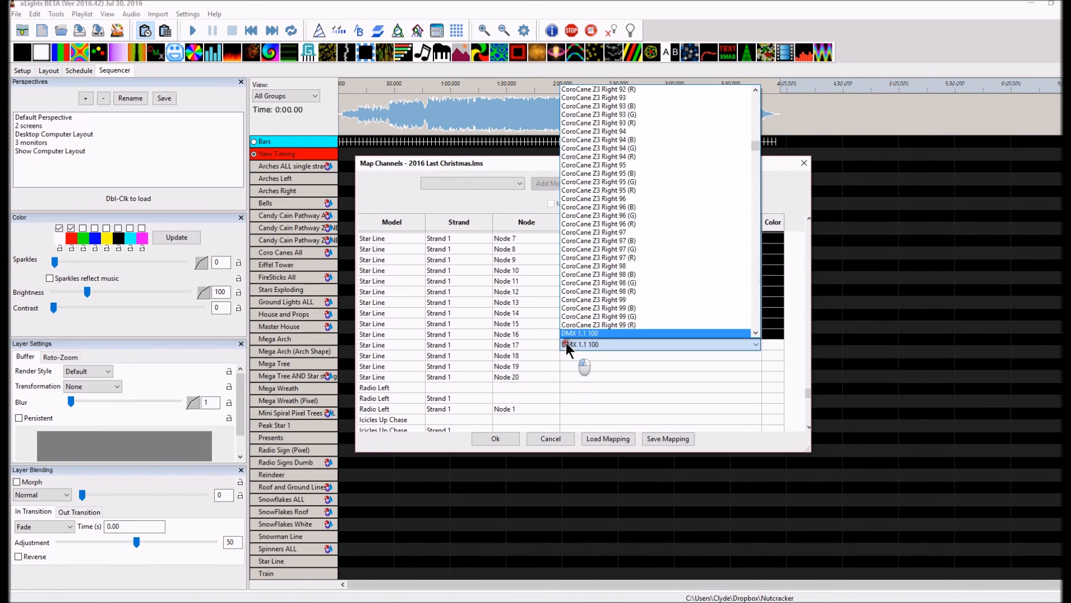
pyautogui.click(581, 354)
pyautogui.click(581, 354)
pyautogui.click(587, 364)
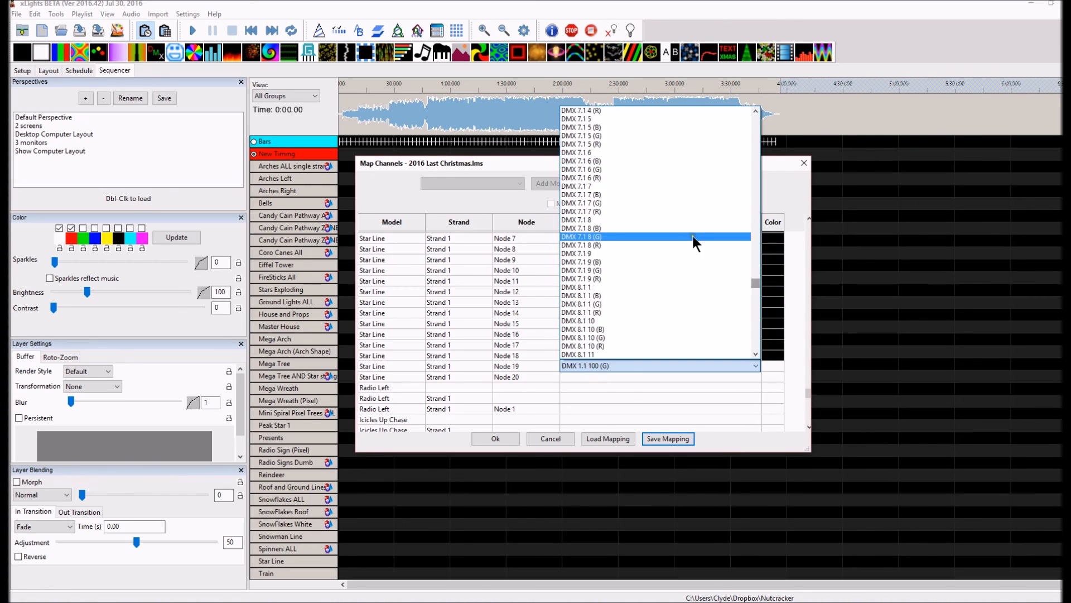
pyautogui.click(691, 235)
pyautogui.click(614, 376)
pyautogui.scroll(-3, 612, 221)
pyautogui.click(583, 199)
# Save the channel mapping over the existing file Mapping 2015 LOR config to Xlights 2016
pyautogui.click(668, 438)
pyautogui.click(799, 454)
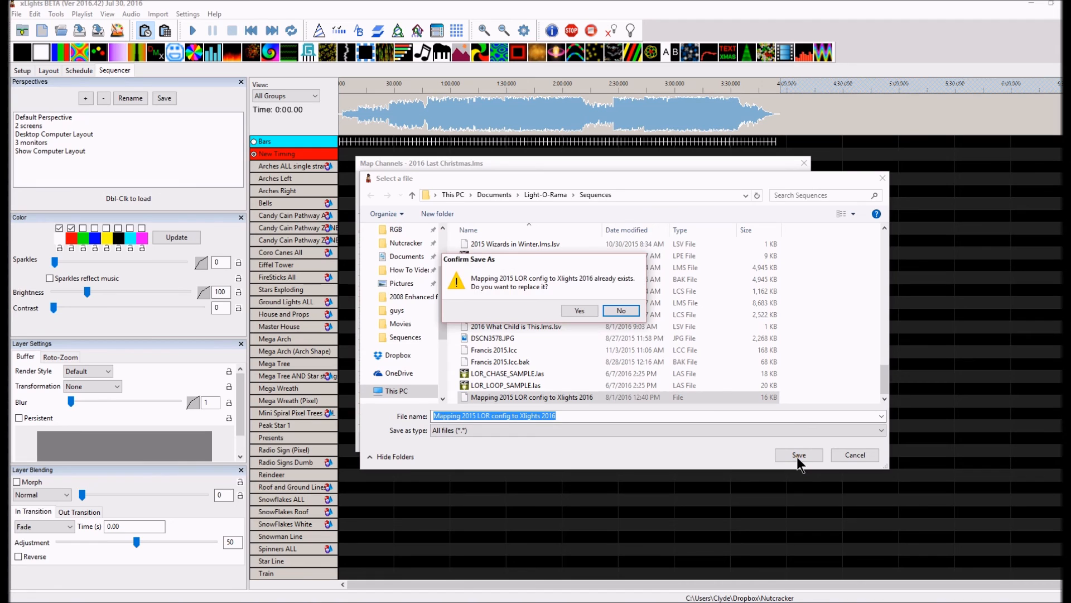
pyautogui.click(581, 311)
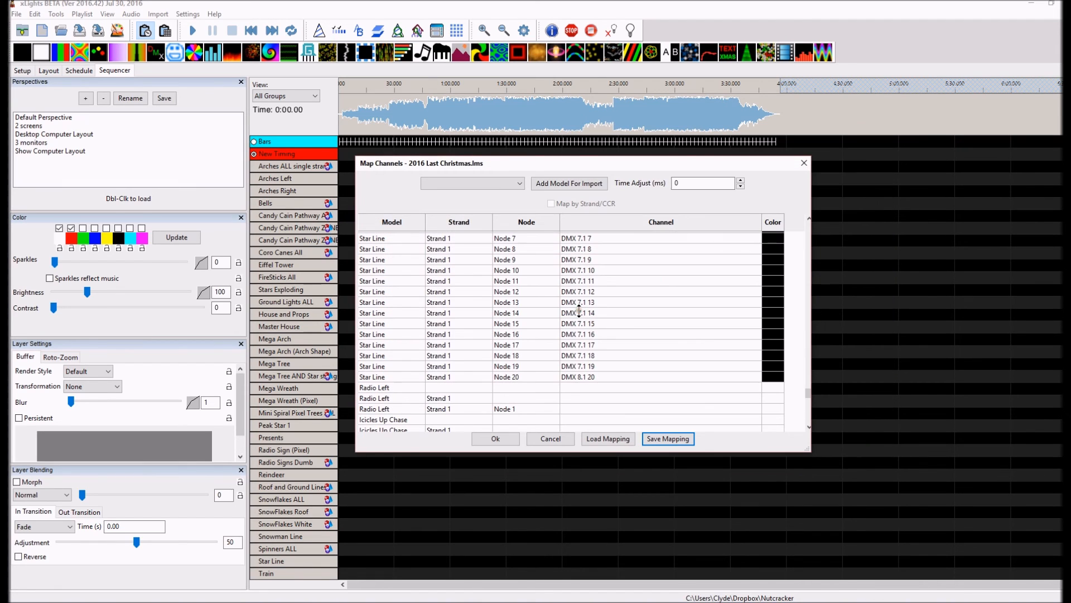
# Map the whole Radio Left model to the radio channel
pyautogui.click(570, 397)
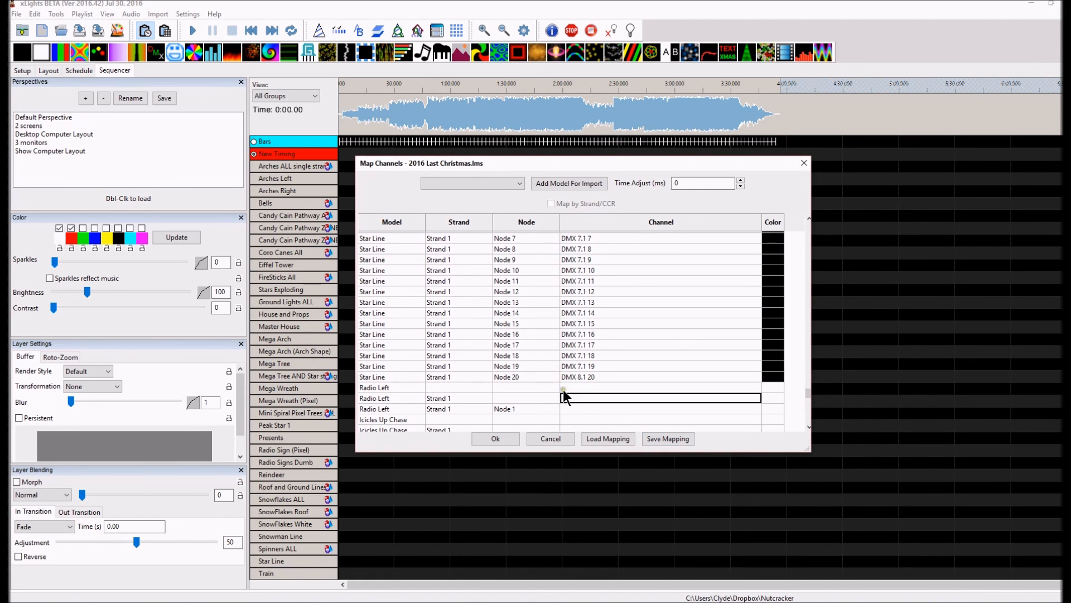
pyautogui.scroll(-3, 568, 304)
pyautogui.click(436, 181)
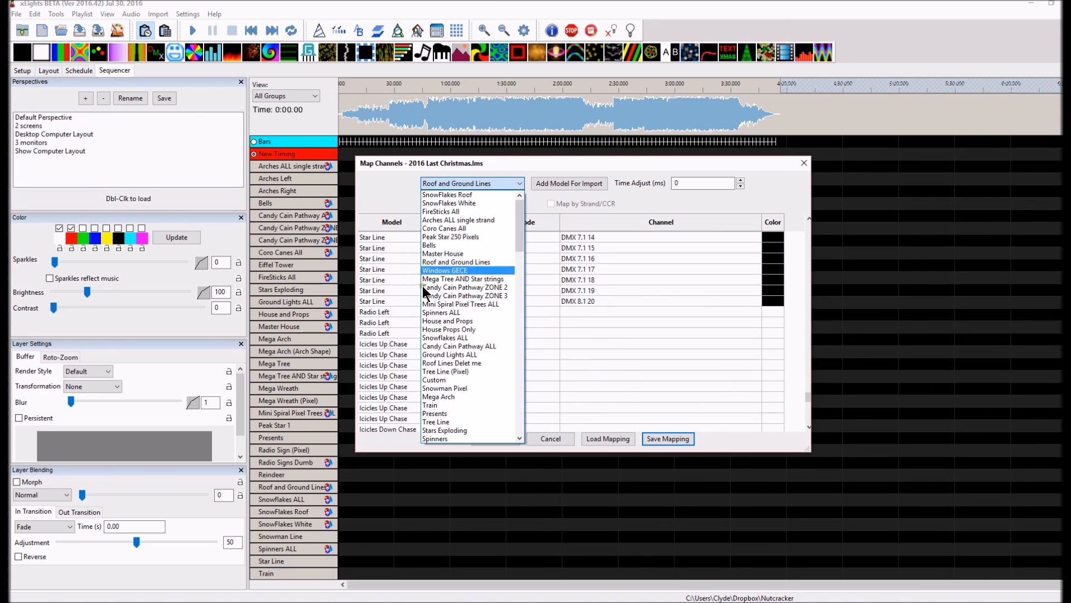
pyautogui.scroll(2, 547, 390)
pyautogui.click(583, 311)
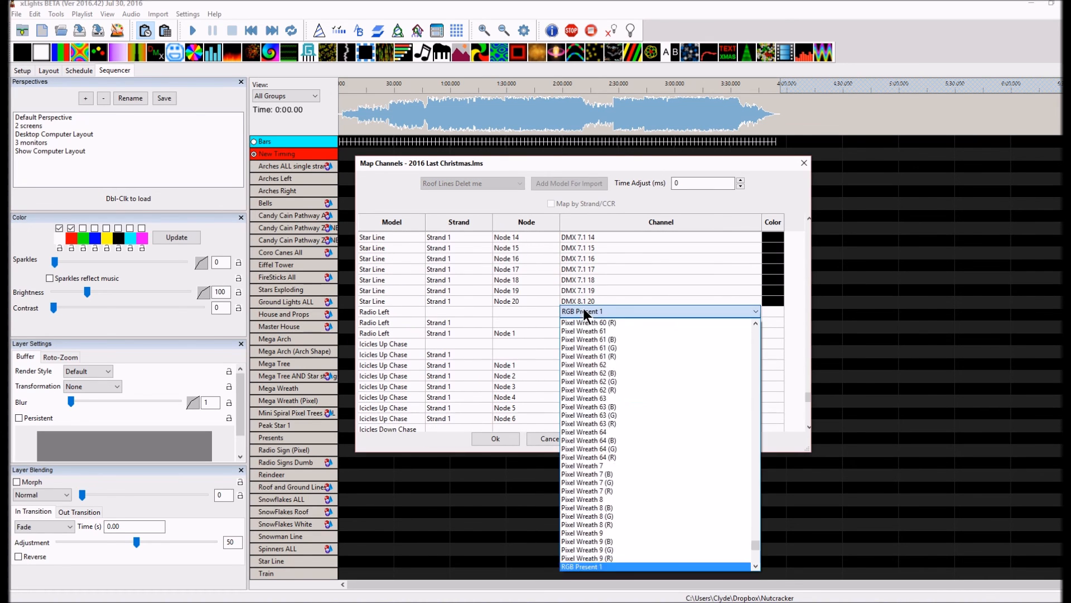
pyautogui.click(573, 550)
# Map the Icicles Up Chase and Icicles Down Chase models to their matching icicle channels
pyautogui.click(576, 370)
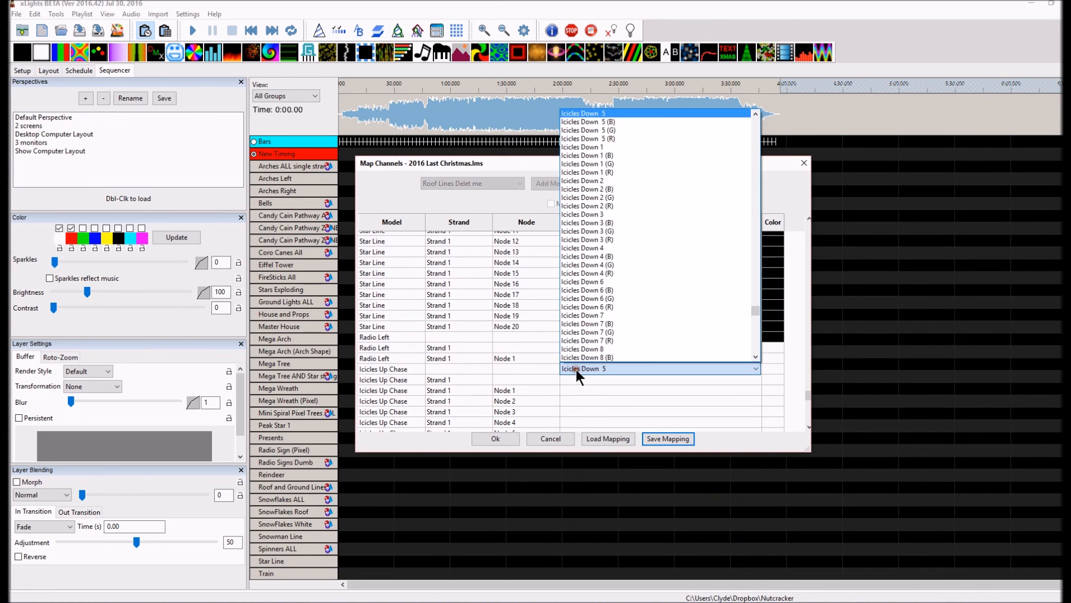
pyautogui.click(617, 313)
pyautogui.click(565, 352)
pyautogui.click(568, 319)
pyautogui.click(568, 319)
pyautogui.click(577, 420)
pyautogui.scroll(-4, 564, 334)
# Map the whole Radio Right model to Radio and the whole Ground Right model to Ground Pixel Canes Right 17 (G)
pyautogui.click(564, 281)
pyautogui.scroll(-10, 565, 281)
pyautogui.click(586, 290)
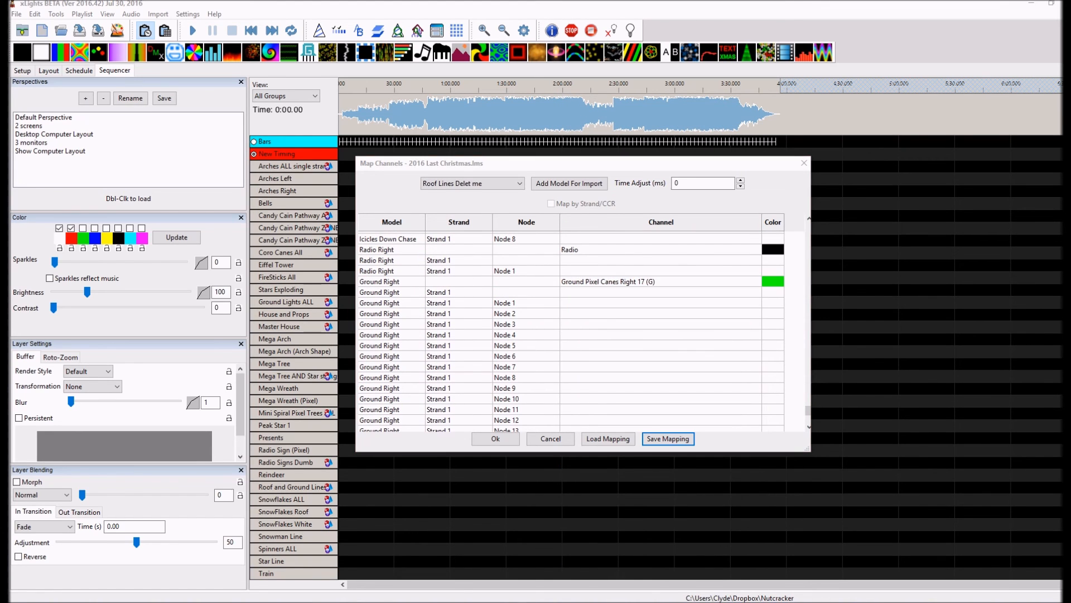
pyautogui.click(612, 282)
pyautogui.click(677, 437)
pyautogui.click(677, 438)
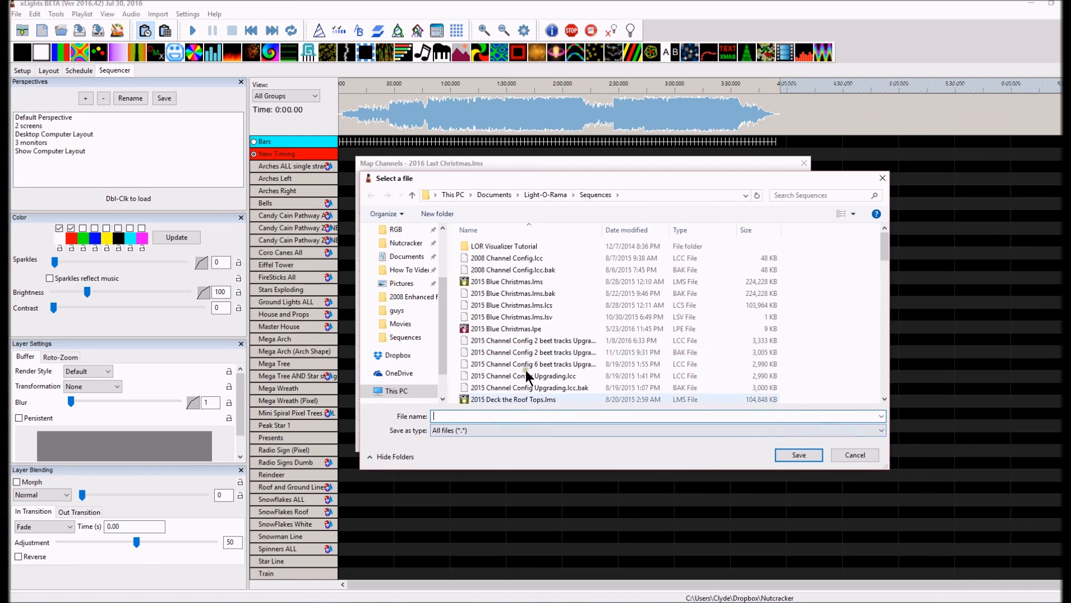
pyautogui.press('Escape')
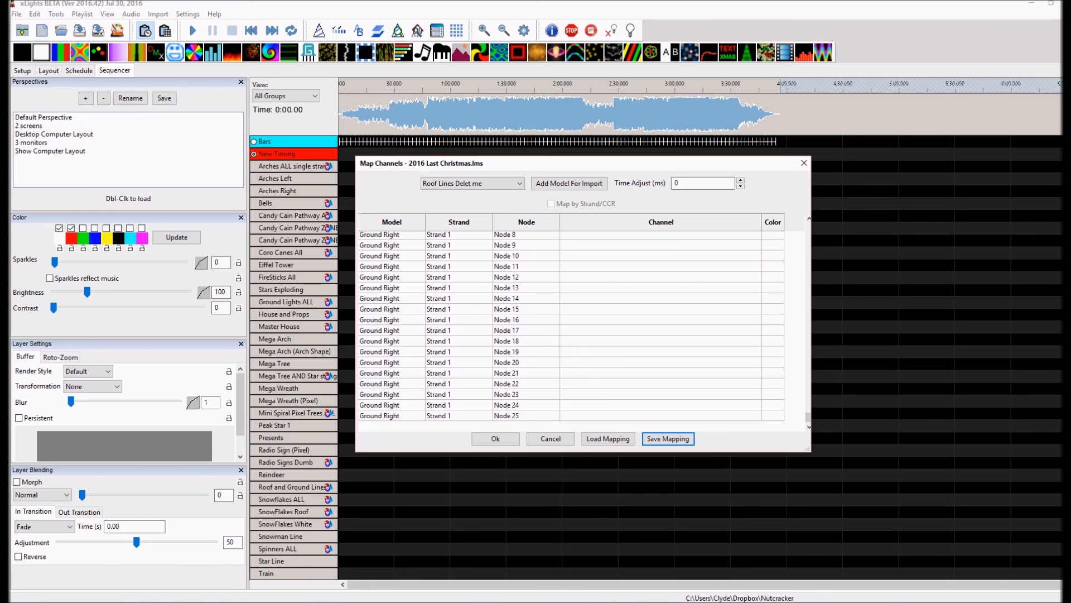
# Switch to the Light-O-Rama Sequence Editor, look up the Mega Arch channel names beside the mapping list, and return to xLights
pyautogui.click(754, 6)
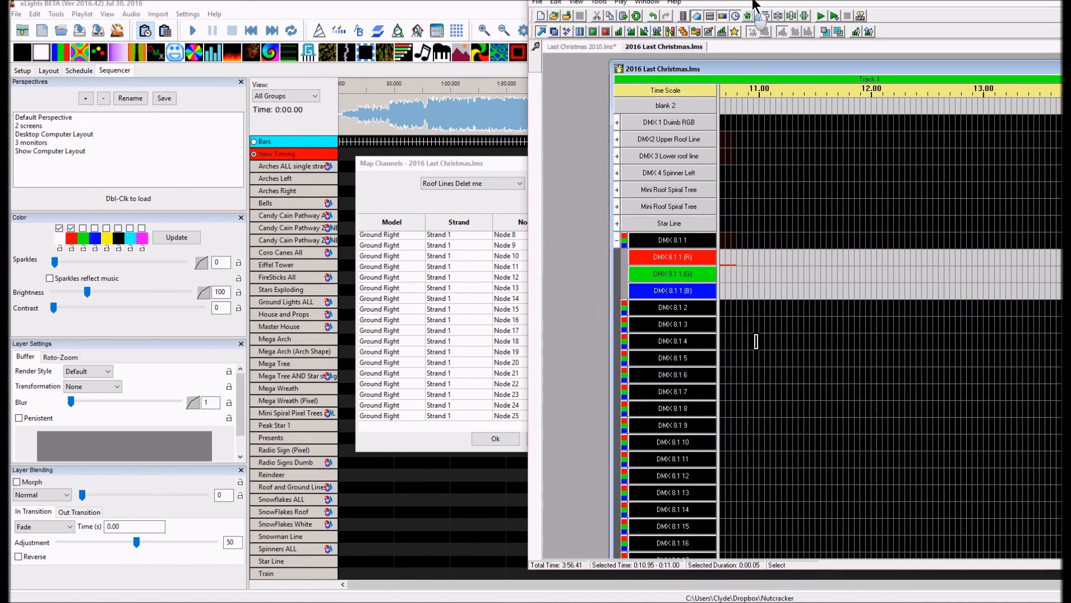
pyautogui.moveTo(755, 6); pyautogui.dragTo(673, 11)
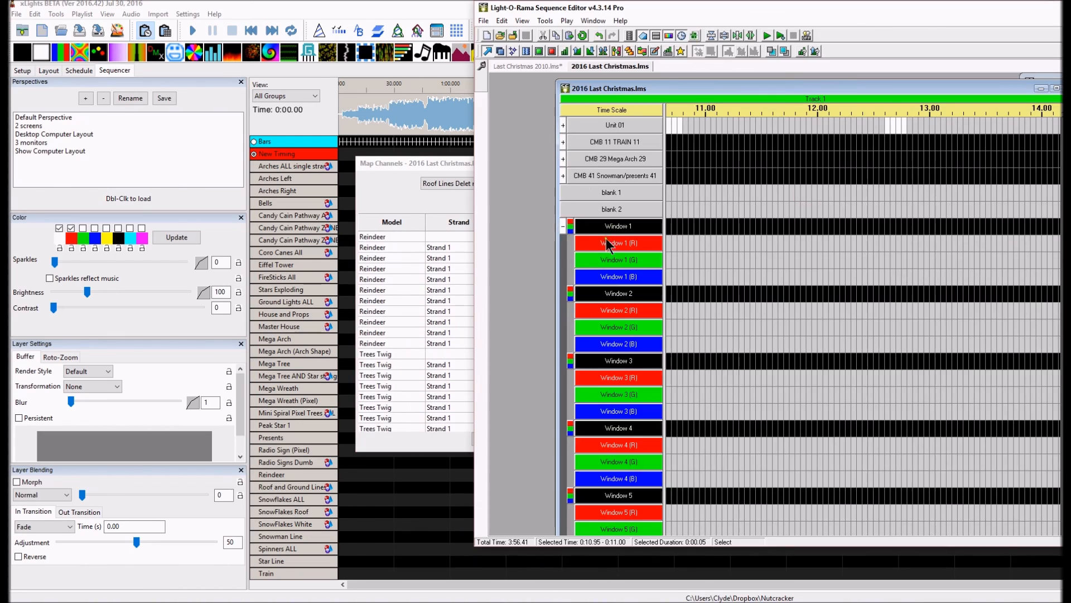
pyautogui.click(374, 272)
pyautogui.scroll(-5, 373, 273)
pyautogui.click(501, 195)
pyautogui.scroll(-10, 724, 411)
pyautogui.scroll(-15, 670, 394)
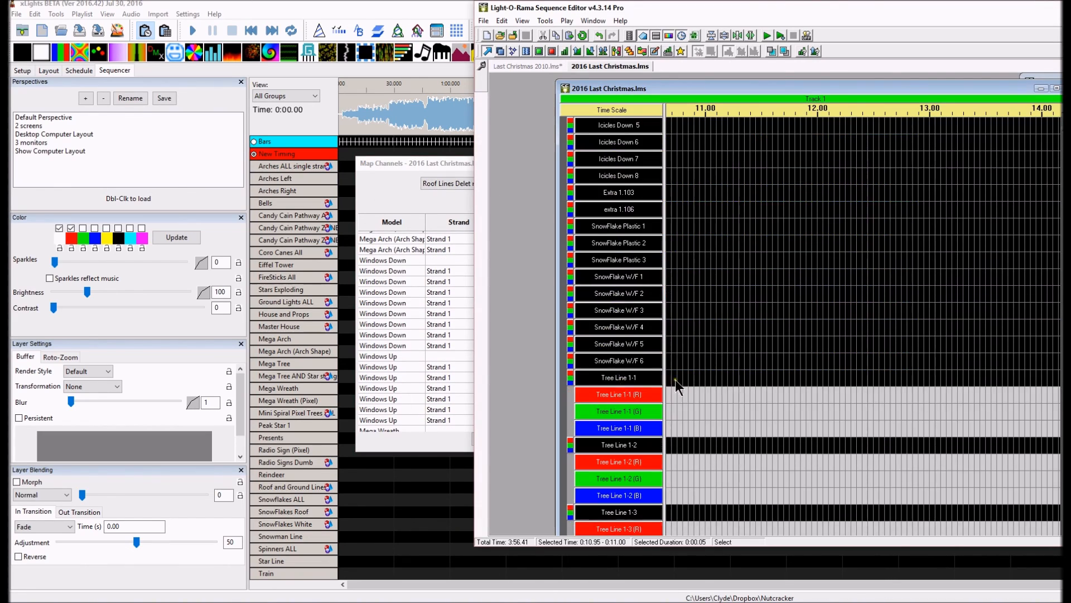
pyautogui.scroll(-1, 702, 418)
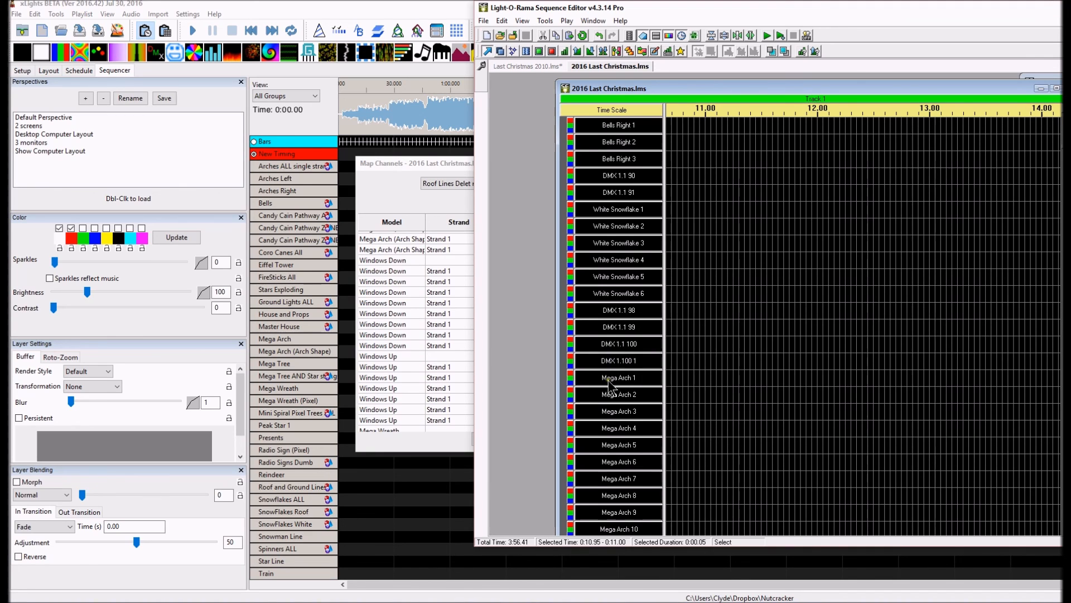
pyautogui.click(374, 161)
# Map Nodes 1 to 6 of the Mega Arch (Arch Shape) model to the channels Mega Arch 1 to Mega Arch 6
pyautogui.click(604, 300)
pyautogui.click(574, 311)
pyautogui.click(580, 311)
pyautogui.click(584, 322)
pyautogui.click(588, 332)
pyautogui.click(570, 343)
pyautogui.click(578, 356)
pyautogui.click(579, 354)
# Map Nodes 7 to 12 of the Mega Arch (Arch Shape) model to the channels Mega Arch 7 to Mega Arch 12
pyautogui.click(564, 363)
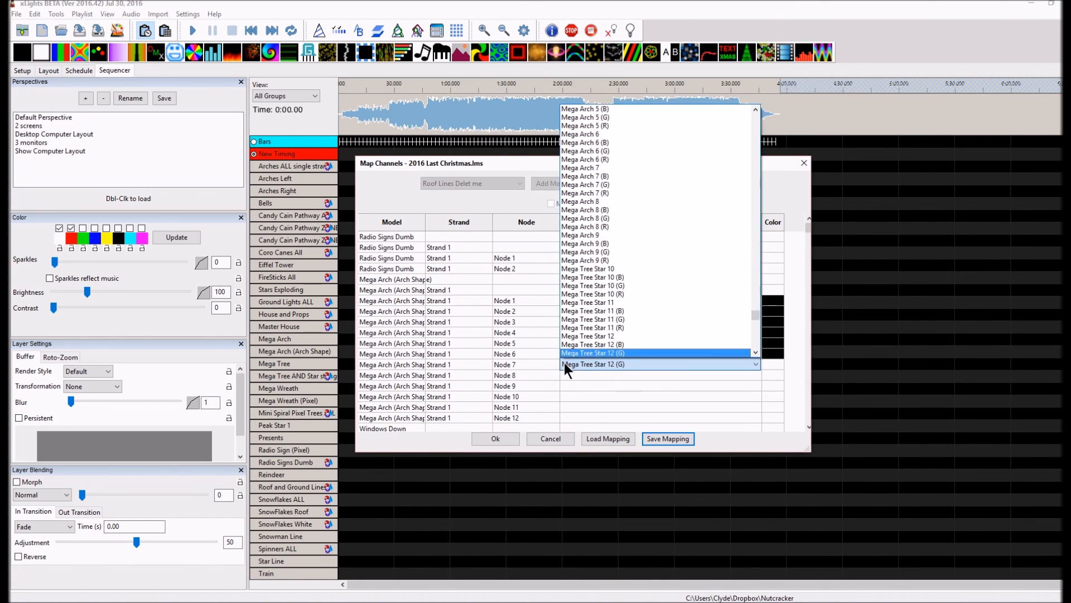
pyautogui.click(564, 362)
pyautogui.click(577, 374)
pyautogui.click(577, 373)
pyautogui.click(592, 383)
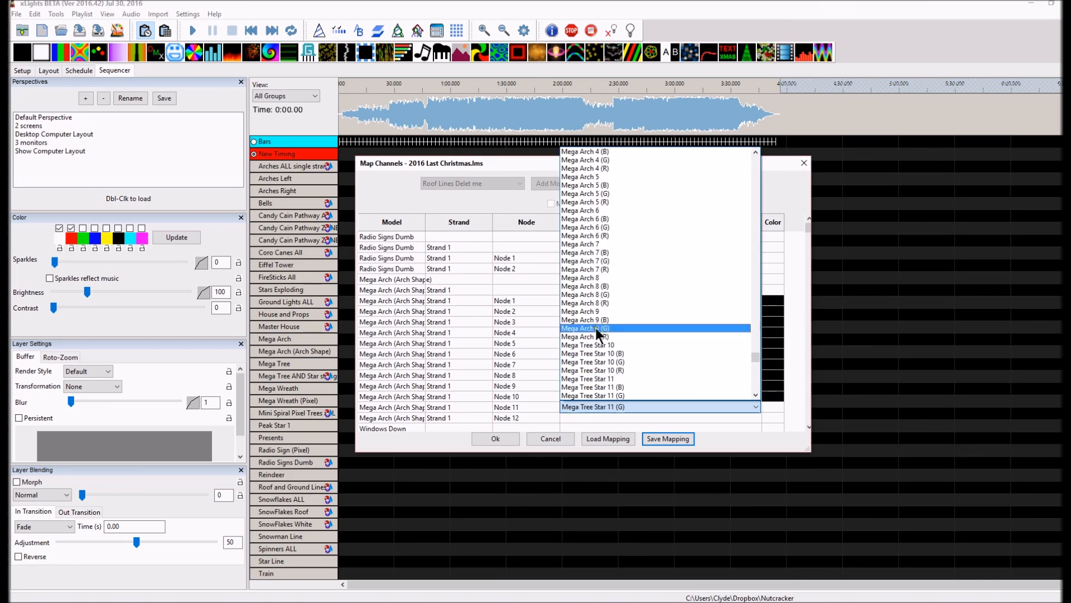
pyautogui.click(591, 378)
pyautogui.click(568, 416)
pyautogui.click(605, 406)
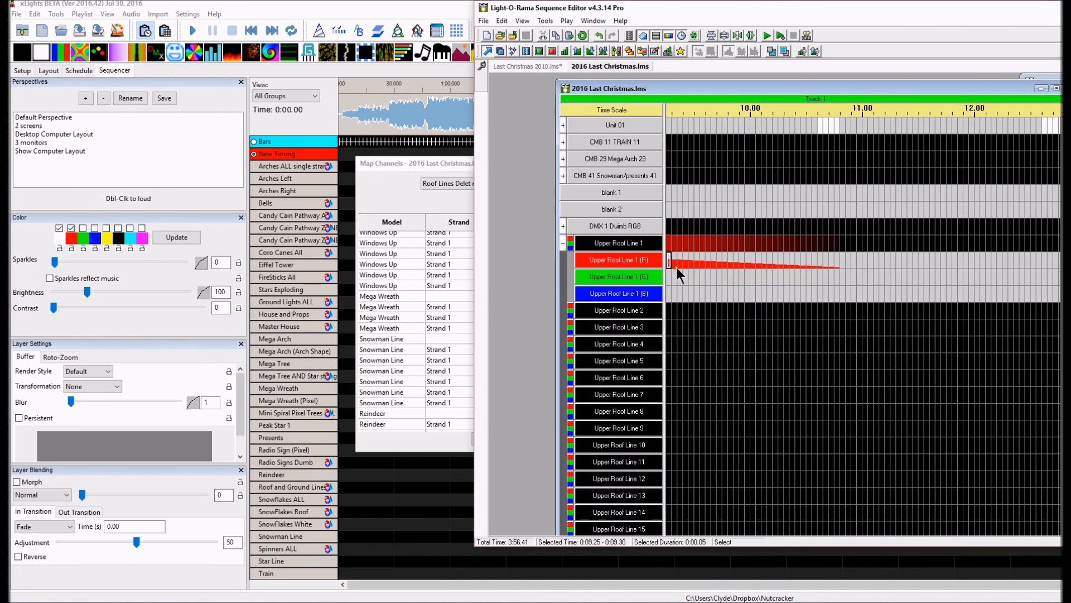
# Return from the Light-O-Rama Sequence Editor to xLights and review the Mega Arch and Windows Down channel mappings
pyautogui.hotkey('alt', 'Tab')
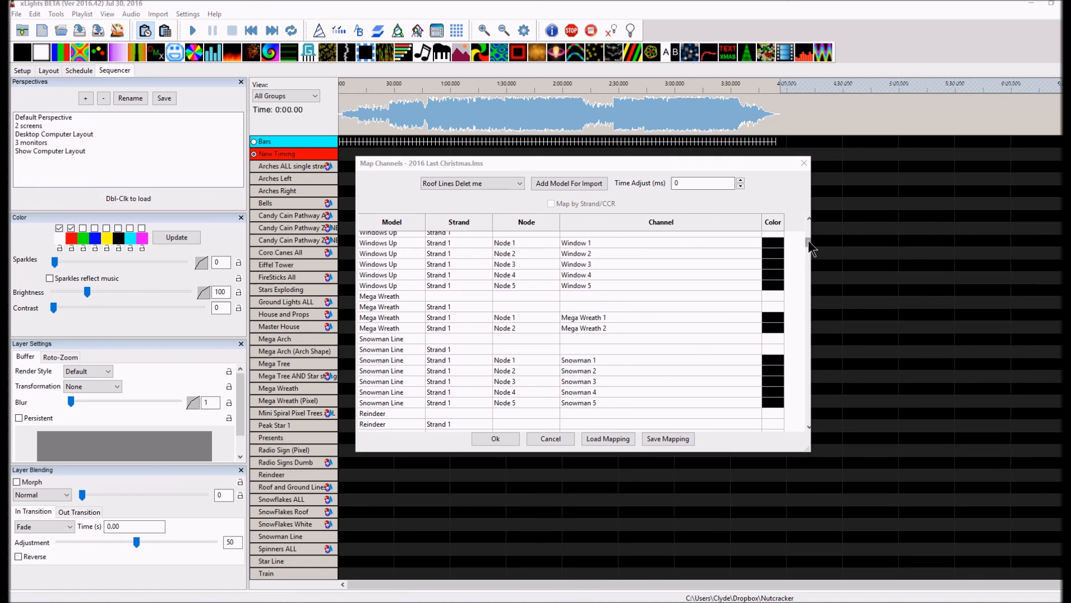
pyautogui.moveTo(808, 241); pyautogui.dragTo(808, 230)
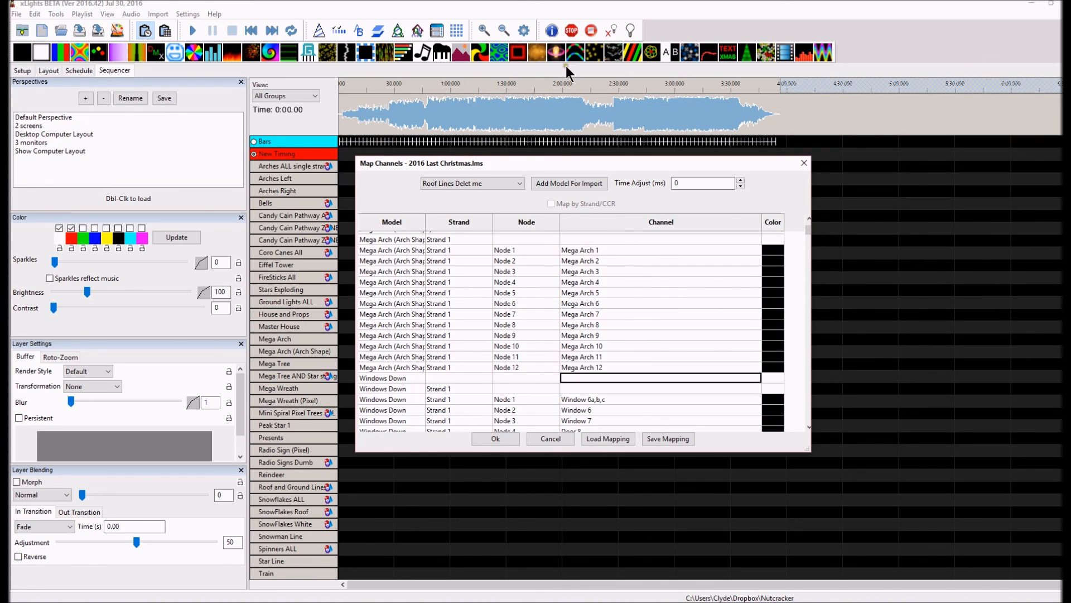
pyautogui.moveTo(489, 596)
pyautogui.scroll(-2, 592, 366)
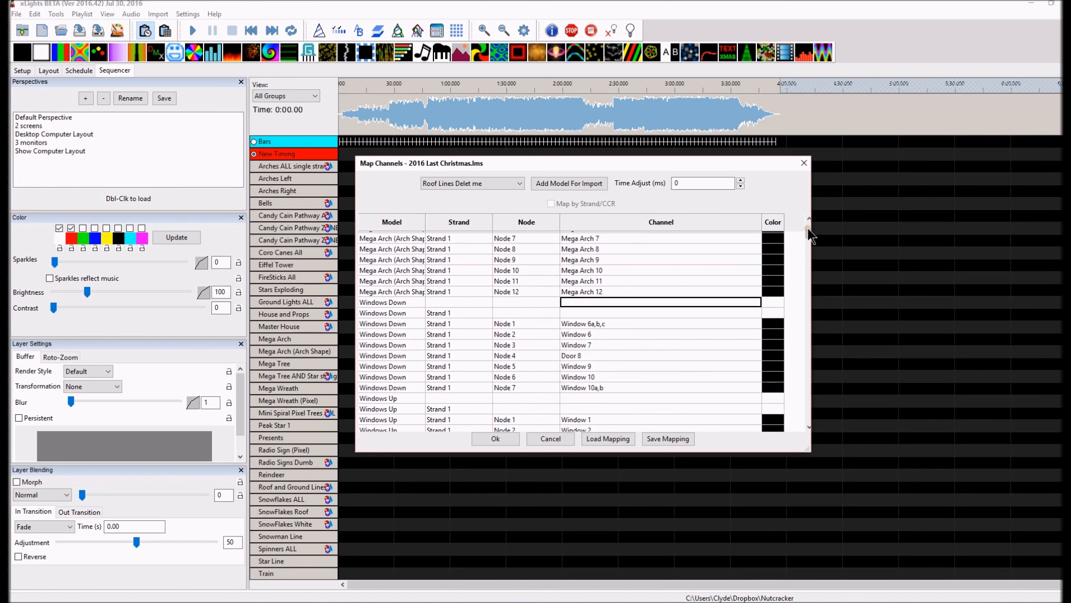